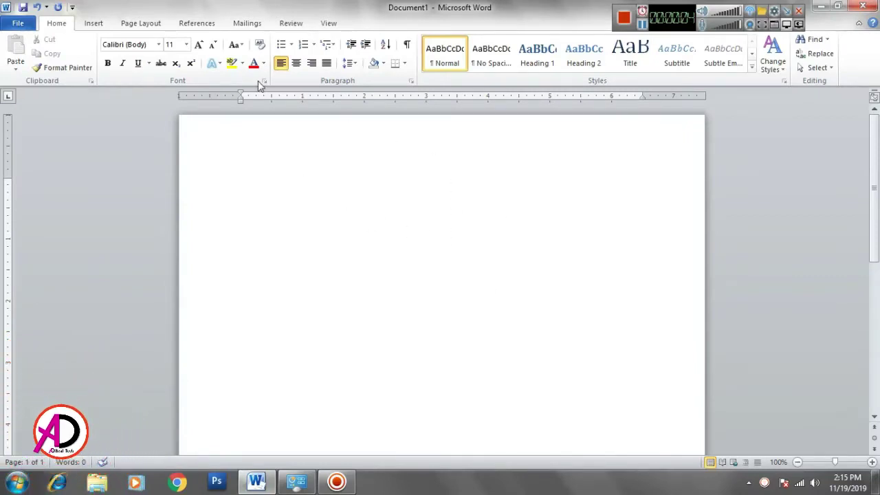
Make the page landscape with Narrow 0.5-inch margins and a two-column layout.
{"action": "left_click", "coordinate": [141, 25]}
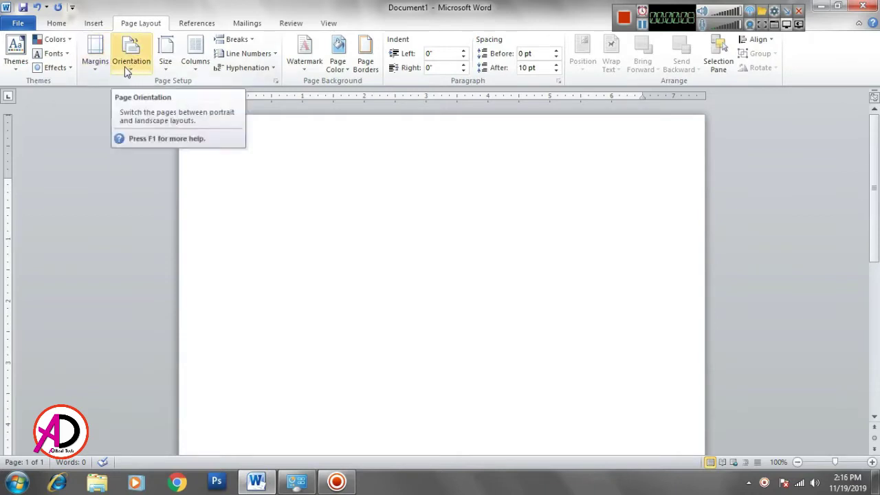
{"action": "left_click", "coordinate": [132, 73]}
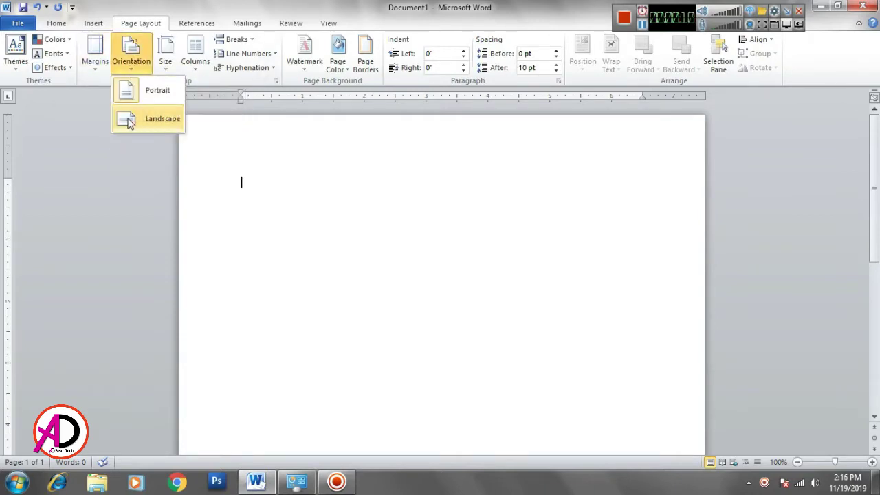
{"action": "left_click", "coordinate": [155, 120]}
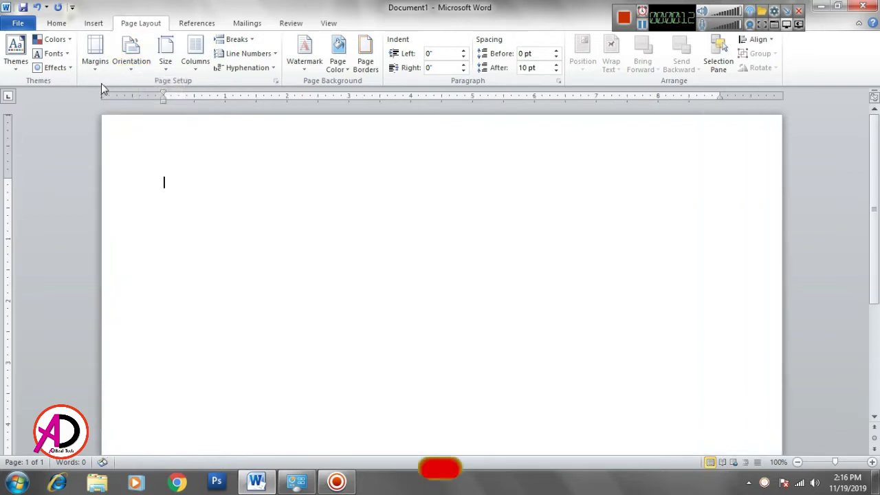
{"action": "left_click", "coordinate": [96, 69]}
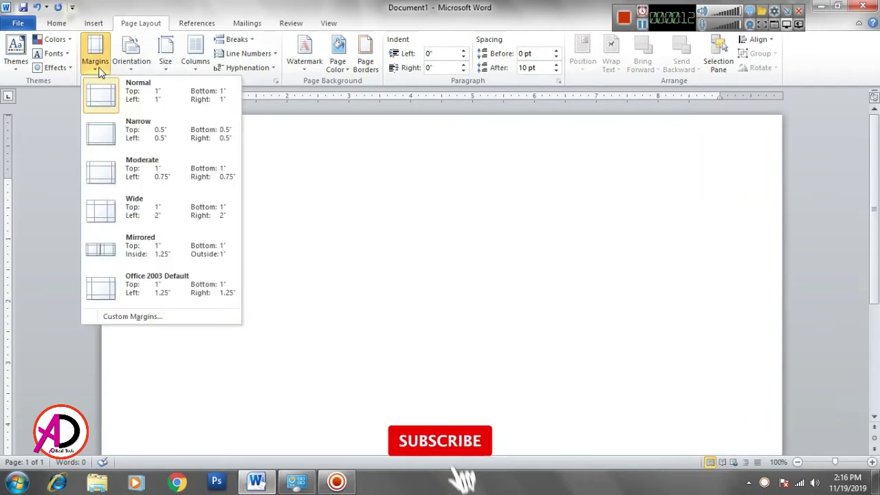
{"action": "left_click", "coordinate": [199, 135]}
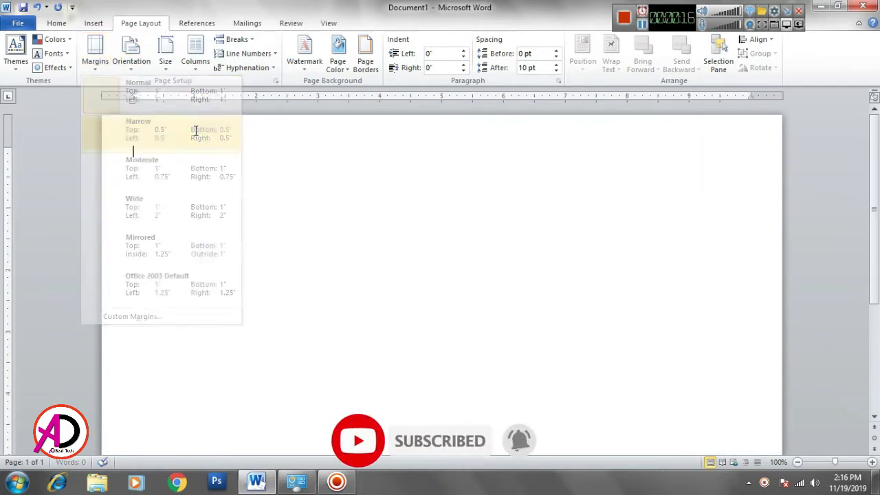
{"action": "left_click", "coordinate": [195, 64]}
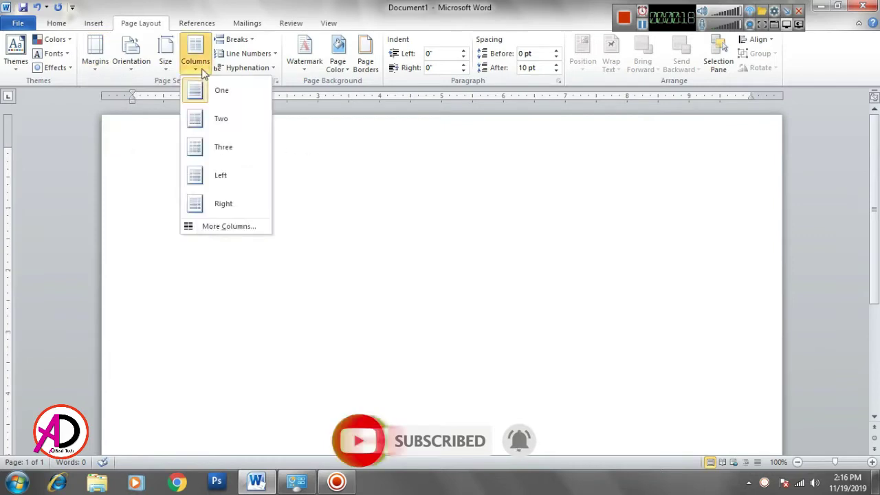
{"action": "left_click", "coordinate": [220, 128]}
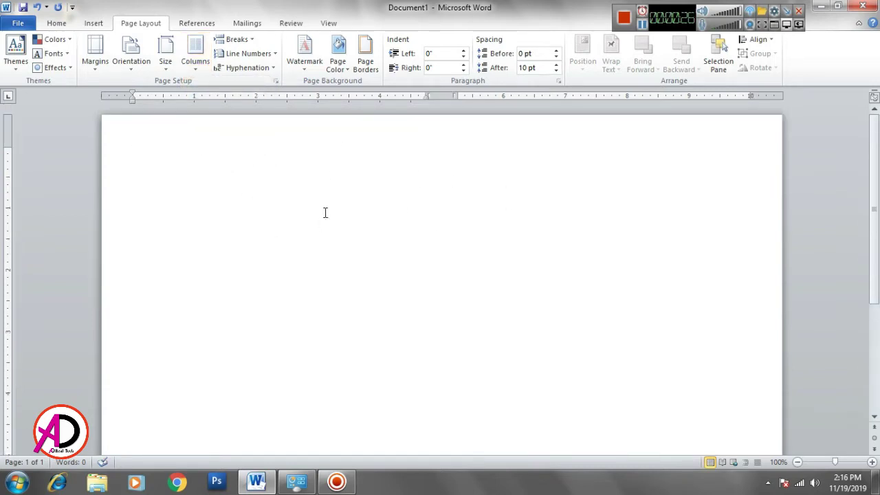
Centre the first line and type SHREE DEVI HIGHER SECONDARY SCHOOL.
{"action": "left_click", "coordinate": [58, 25]}
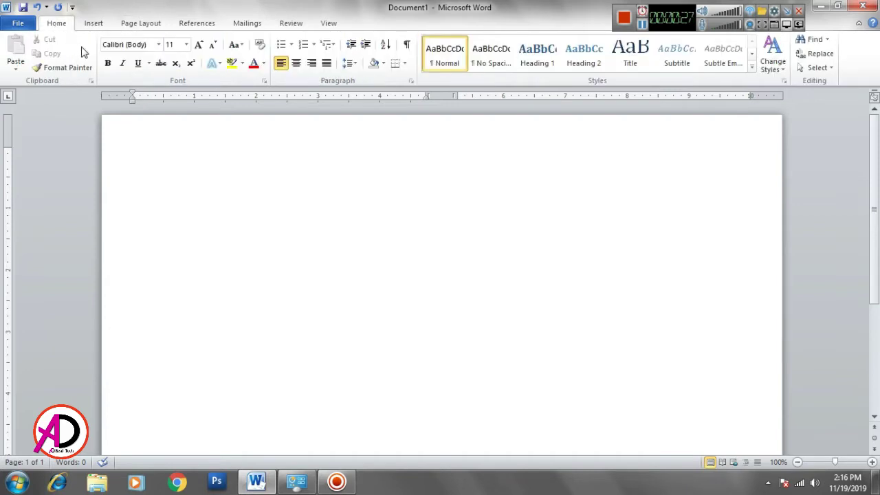
{"action": "left_click", "coordinate": [295, 63]}
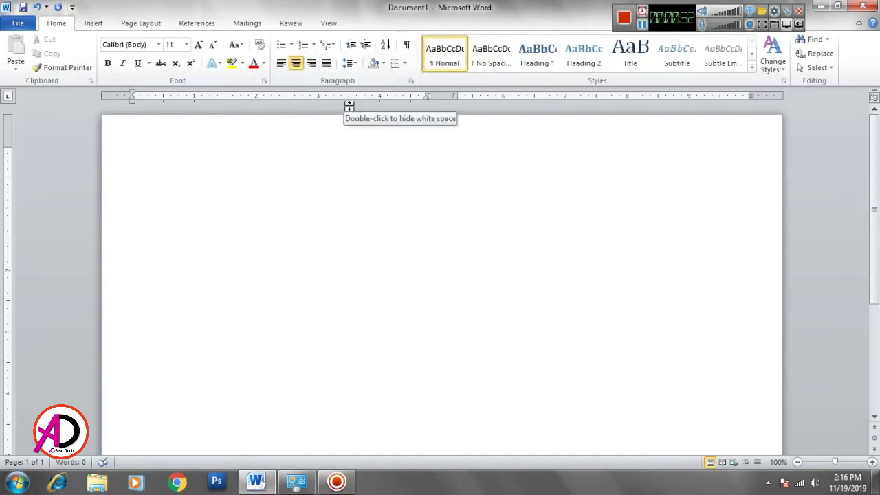
{"action": "type", "text": "SHREE D"}
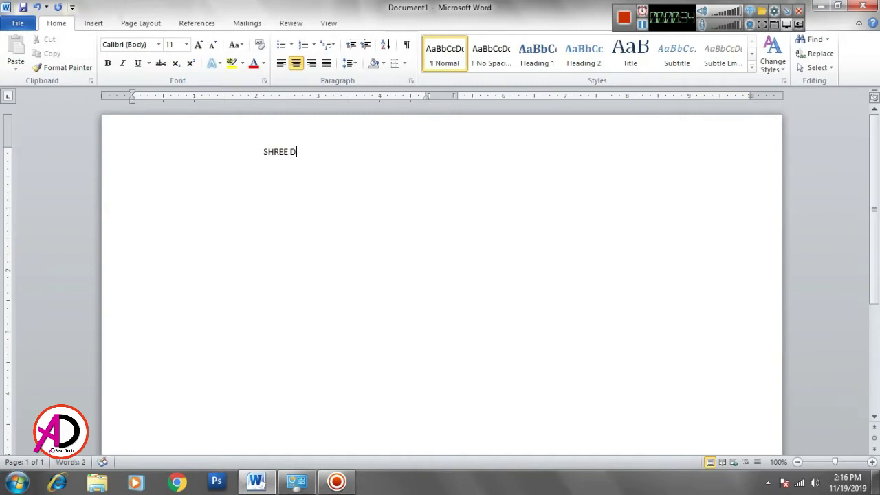
{"action": "type", "text": "EVI HIGHER "}
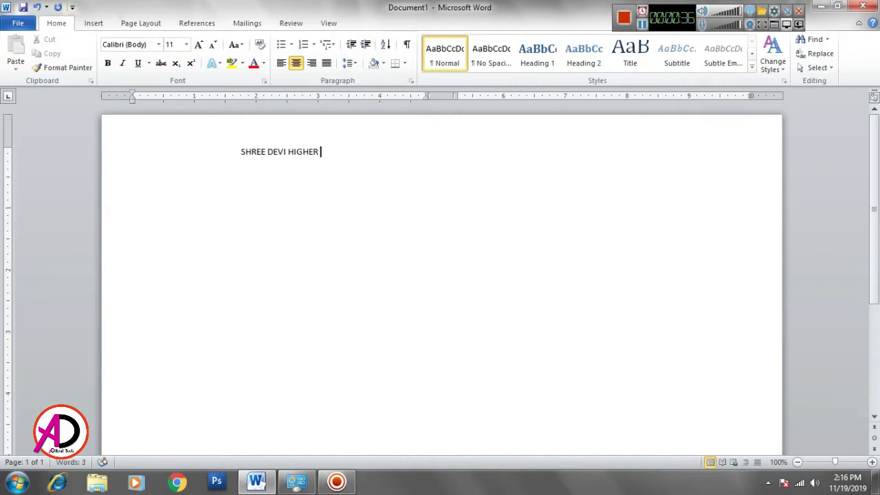
{"action": "type", "text": "SECOND"}
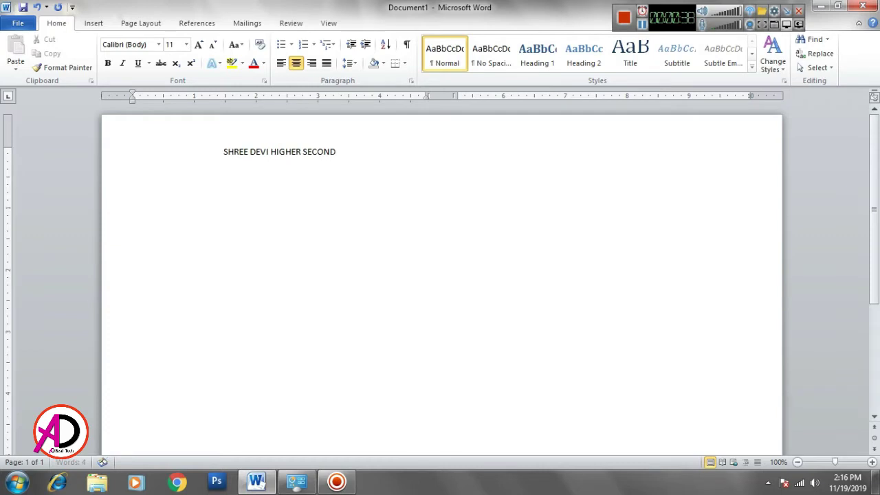
{"action": "type", "text": "ARY SCHOOL"}
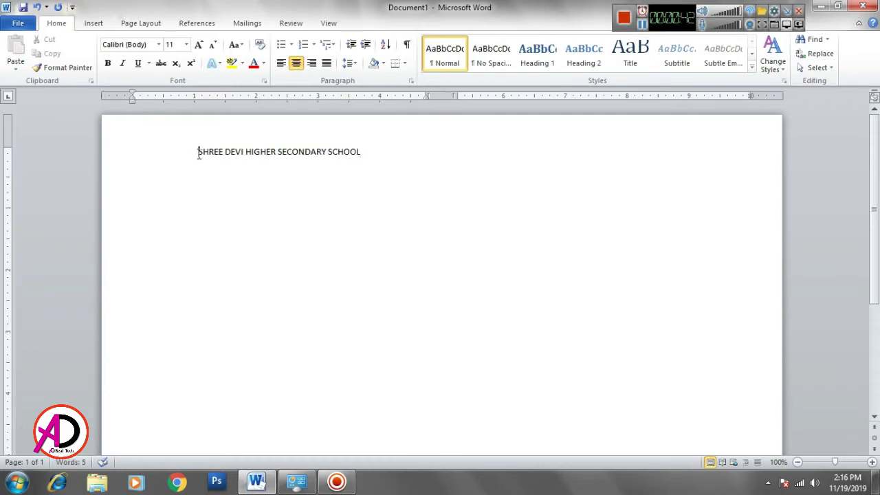
Make the school heading bold, 16 pt, with 1.0 line spacing and no space after.
{"action": "left_click_drag", "start_coordinate": [199, 154], "coordinate": [349, 146]}
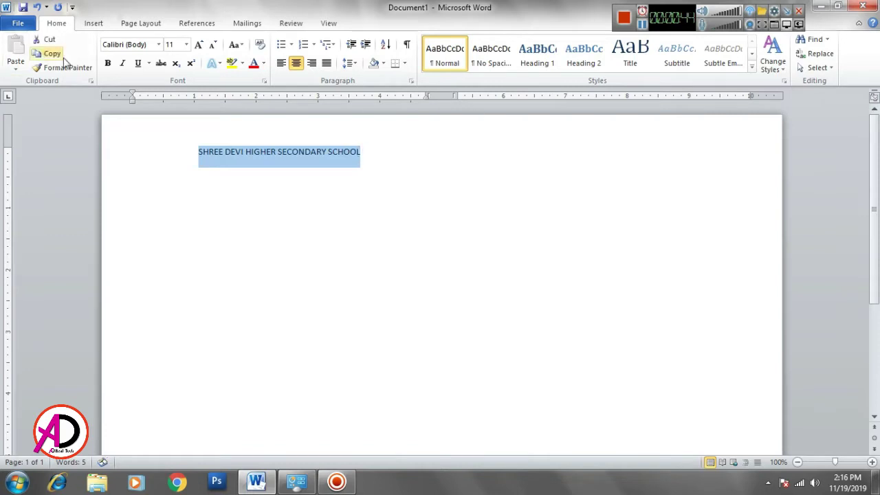
{"action": "left_click", "coordinate": [197, 46]}
{"action": "left_click", "coordinate": [197, 46]}
{"action": "left_click", "coordinate": [197, 46]}
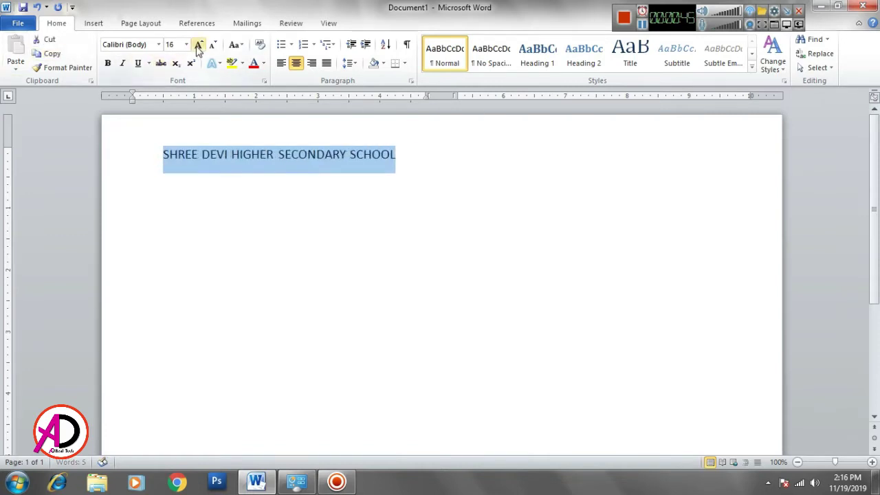
{"action": "left_click", "coordinate": [350, 63]}
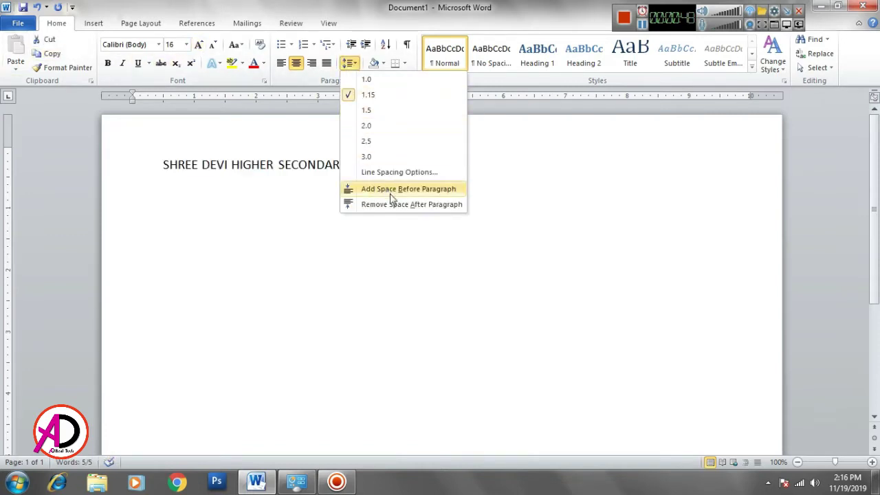
{"action": "left_click", "coordinate": [394, 203]}
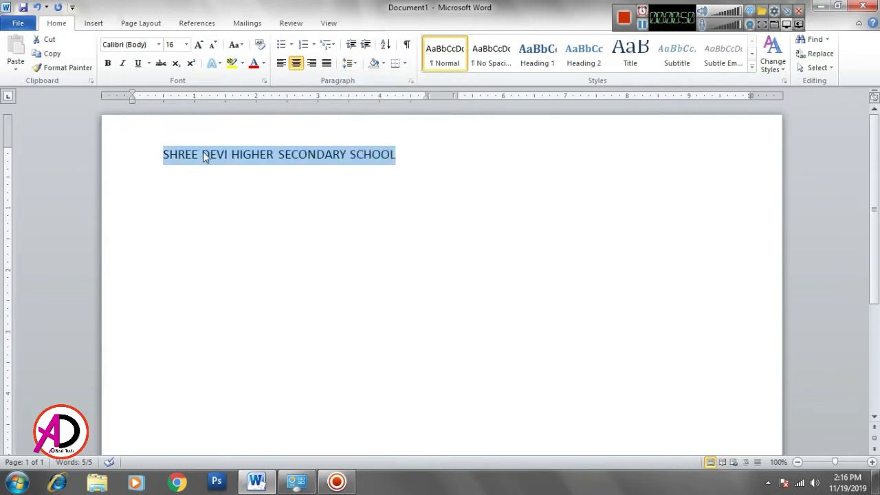
{"action": "left_click", "coordinate": [350, 63]}
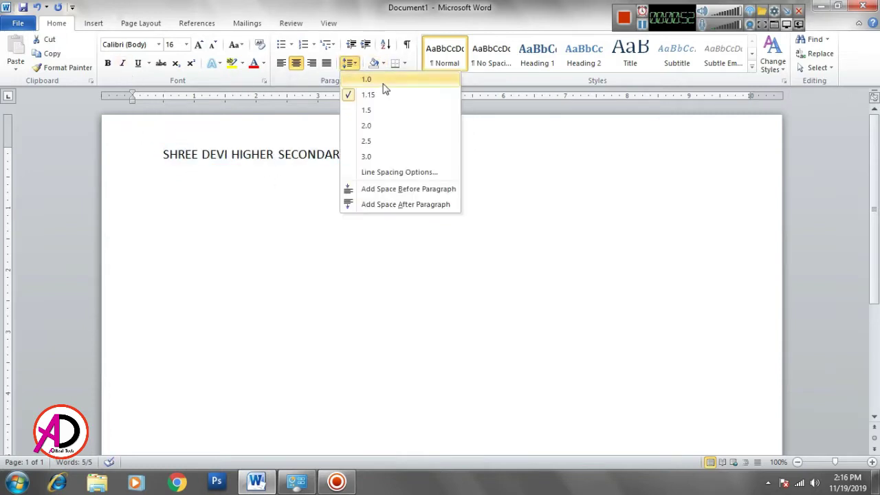
{"action": "left_click", "coordinate": [383, 87]}
{"action": "left_click", "coordinate": [108, 63]}
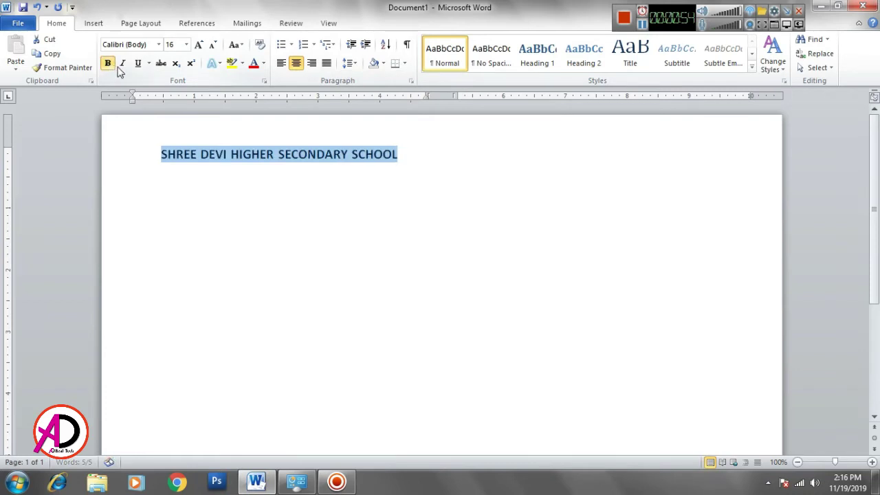
{"action": "left_click", "coordinate": [396, 164]}
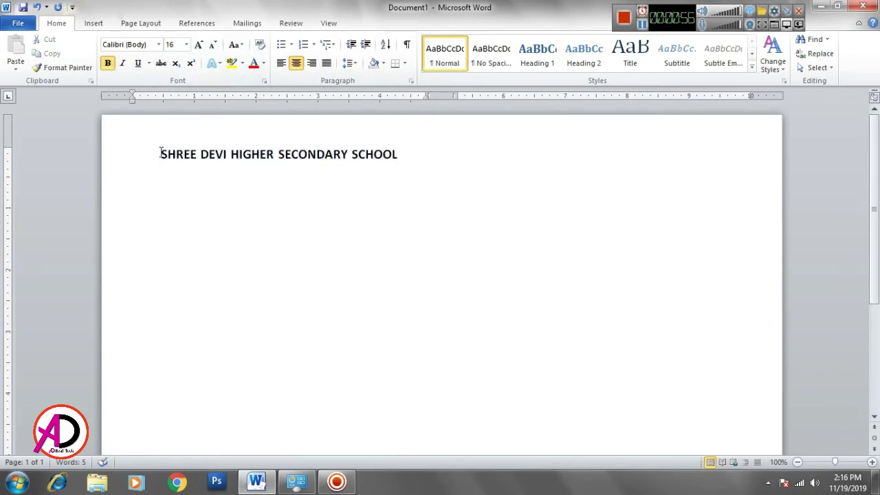
{"action": "left_click_drag", "start_coordinate": [160, 152], "coordinate": [415, 159]}
Type 'Birtamode Jhapa' on a new centred line below the heading.
{"action": "left_click", "coordinate": [425, 169]}
{"action": "key", "text": "Return"}
{"action": "type", "text": "Bi"}
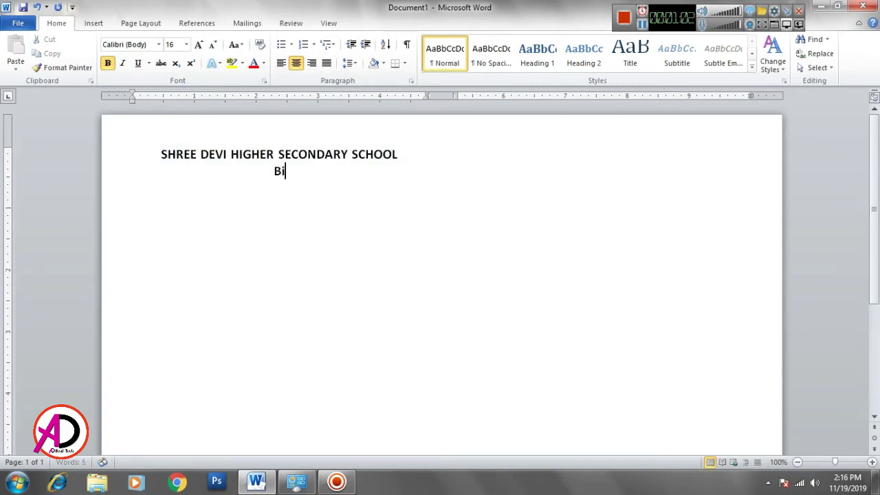
{"action": "type", "text": "rtm"}
{"action": "key", "text": "BackSpace"}
{"action": "type", "text": "a"}
{"action": "type", "text": "mode  J"}
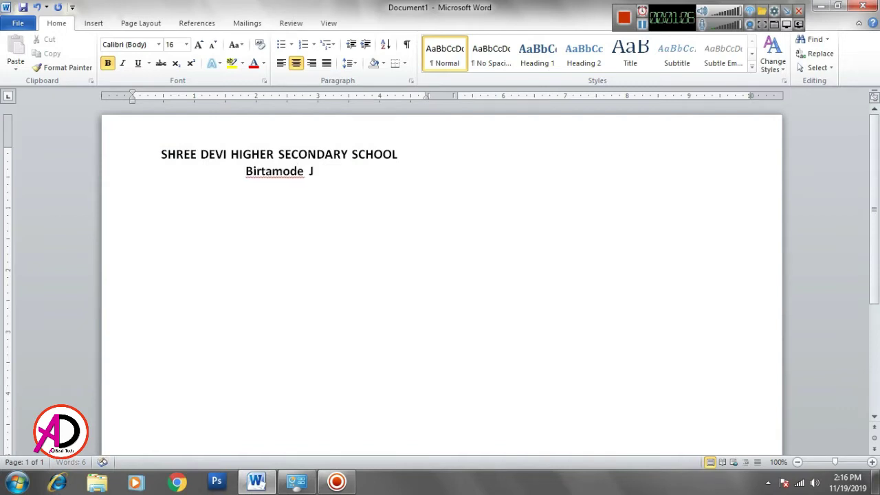
{"action": "type", "text": "hapa"}
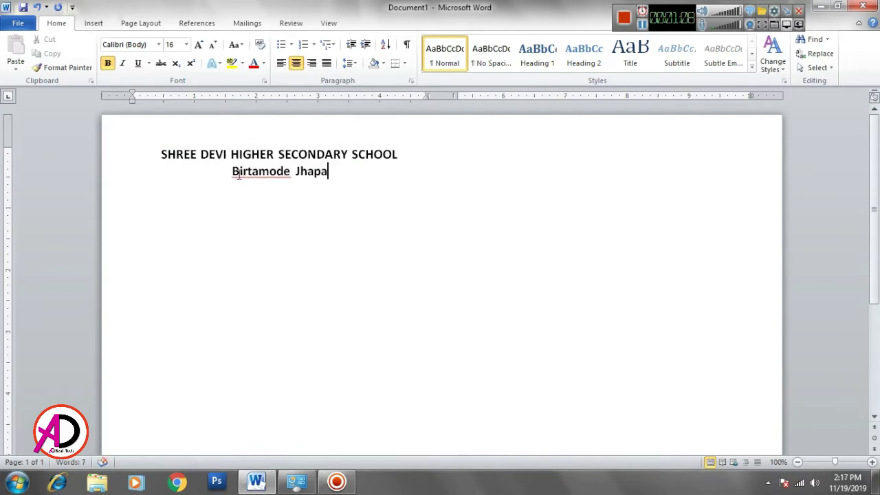
Make Birtamode Jhapa non-bold at 14 pt and start a new line.
{"action": "left_click_drag", "start_coordinate": [233, 171], "coordinate": [333, 171]}
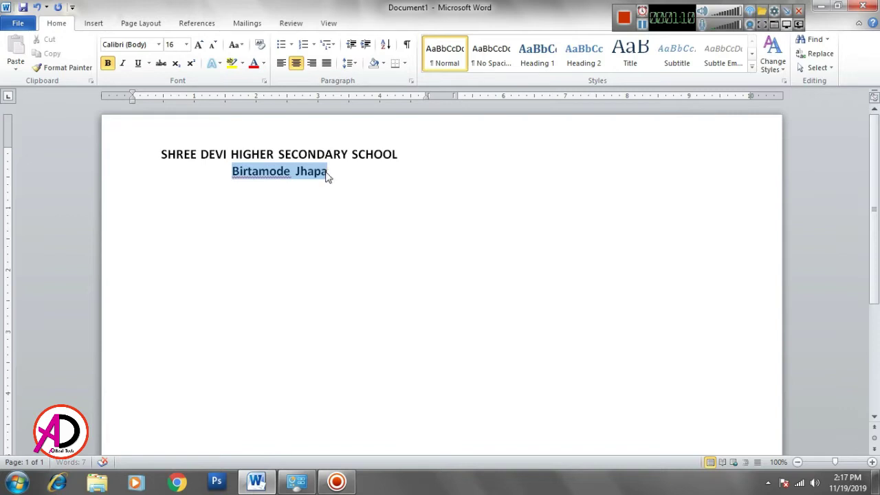
{"action": "left_click", "coordinate": [108, 64]}
{"action": "left_click", "coordinate": [214, 49]}
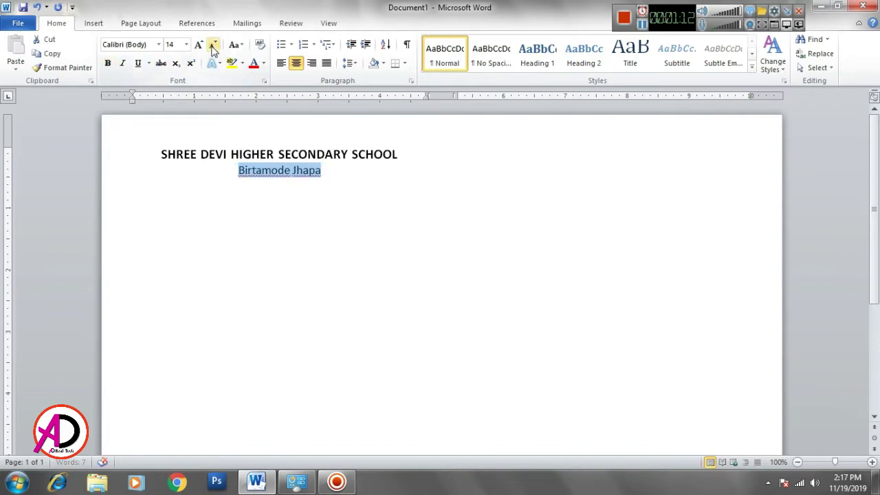
{"action": "left_click", "coordinate": [328, 180]}
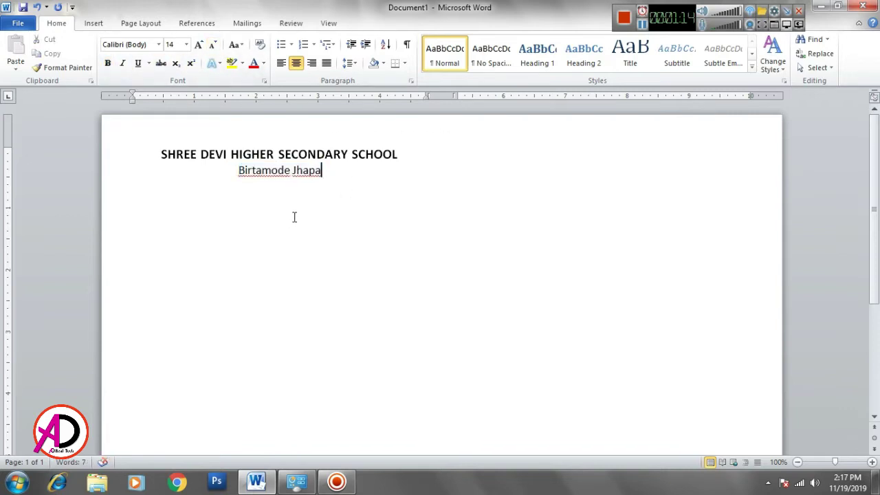
{"action": "key", "text": "Return"}
Type '1st Term Exam' and make it bold at 18 pt.
{"action": "type", "text": "1s"}
{"action": "type", "text": "t T"}
{"action": "type", "text": "erm E"}
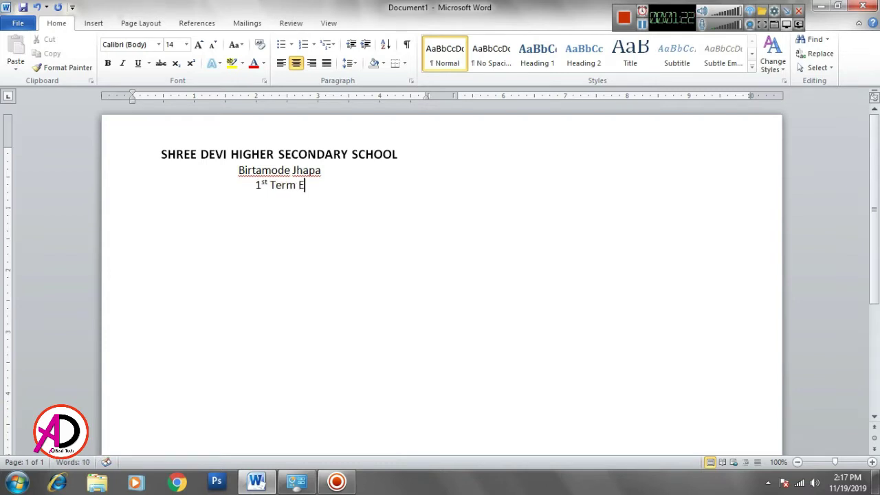
{"action": "type", "text": "xam"}
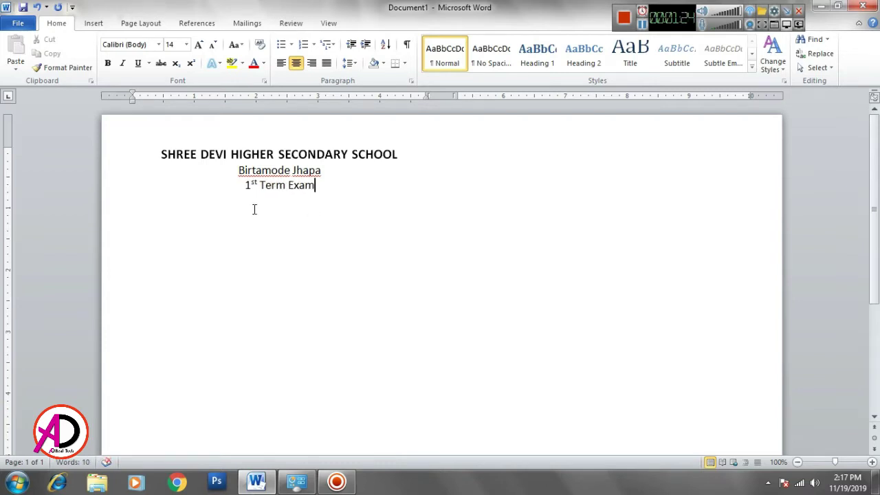
{"action": "left_click_drag", "start_coordinate": [246, 188], "coordinate": [318, 187]}
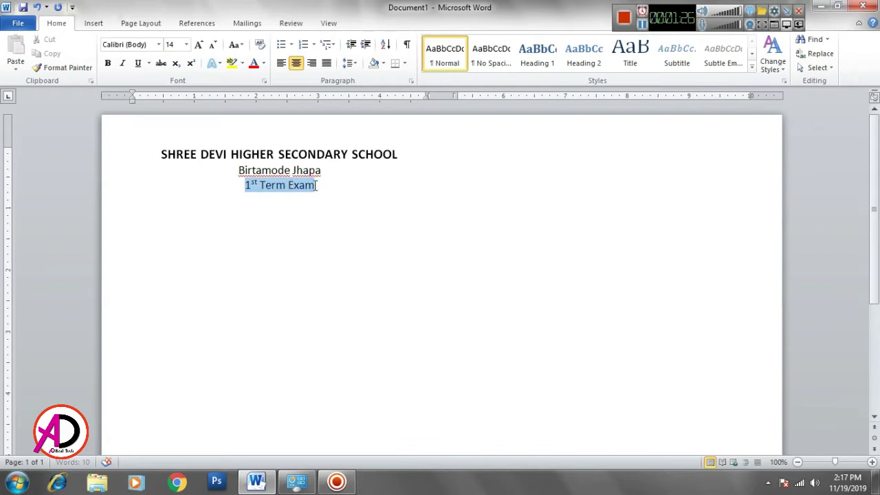
{"action": "left_click", "coordinate": [107, 63]}
{"action": "left_click", "coordinate": [198, 44]}
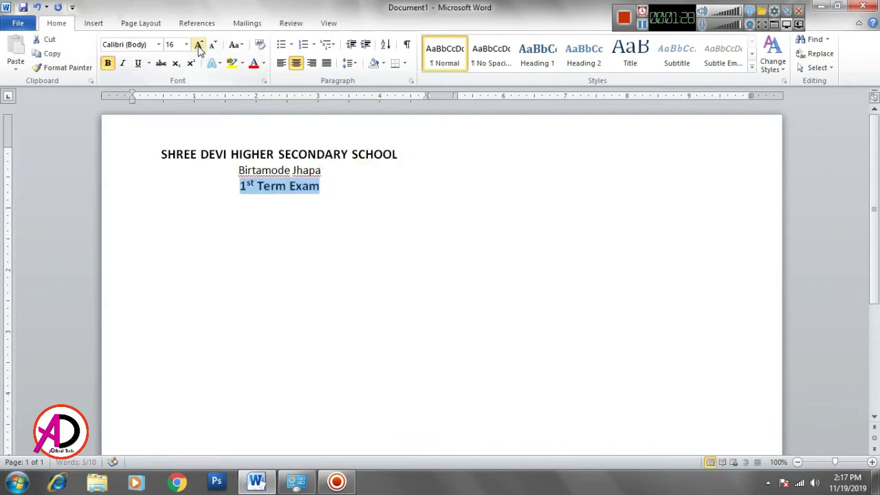
{"action": "left_click", "coordinate": [197, 45]}
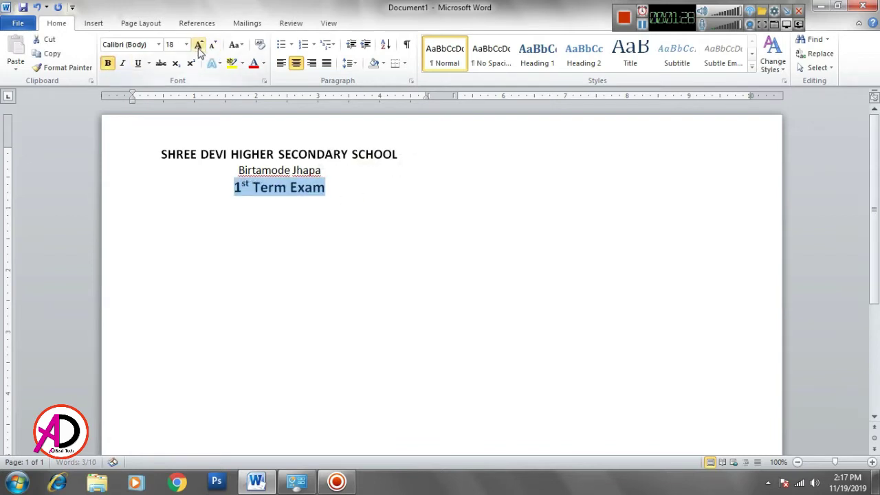
Give 1st Term Exam a Gray-25% highlight and underline.
{"action": "left_click", "coordinate": [242, 63]}
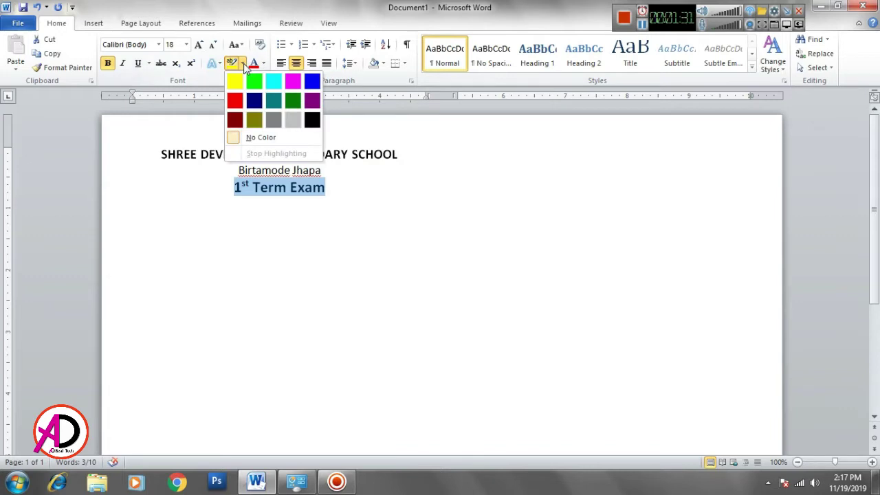
{"action": "left_click", "coordinate": [293, 123]}
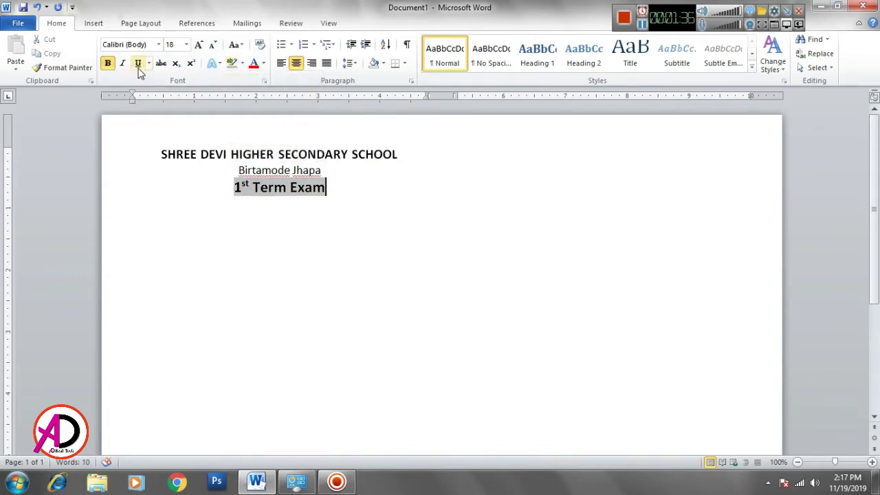
{"action": "left_click_drag", "start_coordinate": [234, 187], "coordinate": [334, 191]}
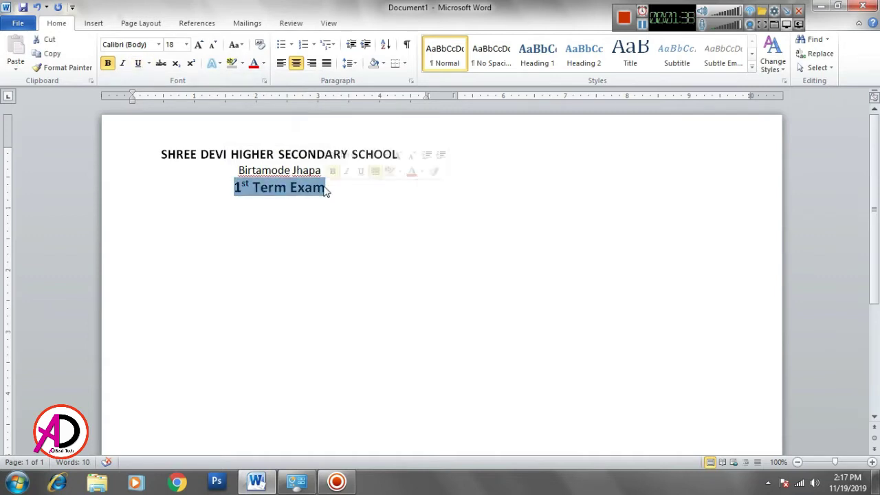
{"action": "left_click", "coordinate": [138, 62]}
{"action": "left_click", "coordinate": [346, 198]}
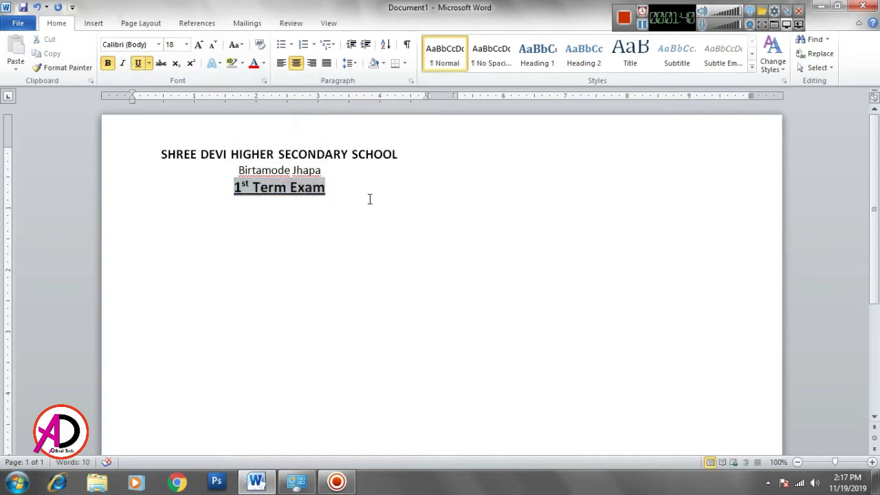
Set the next line to no highlight, left-aligned, without bold or underline.
{"action": "left_click", "coordinate": [242, 63]}
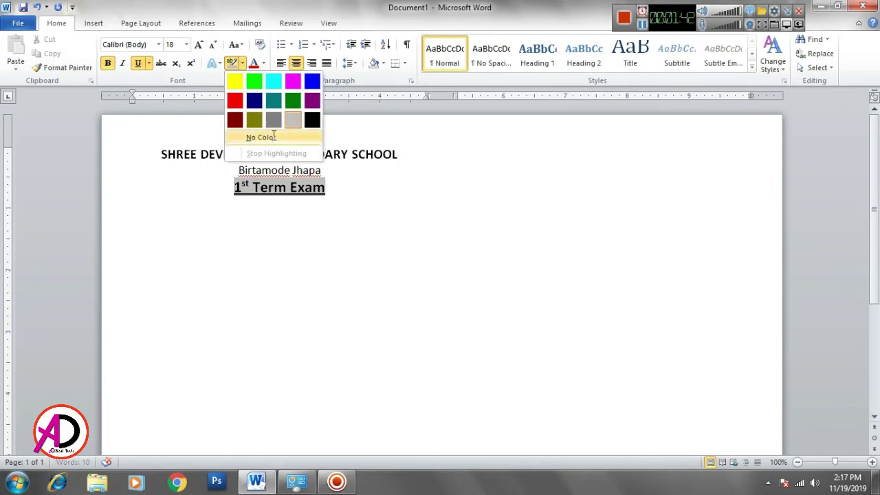
{"action": "left_click", "coordinate": [261, 136]}
{"action": "left_click", "coordinate": [243, 62]}
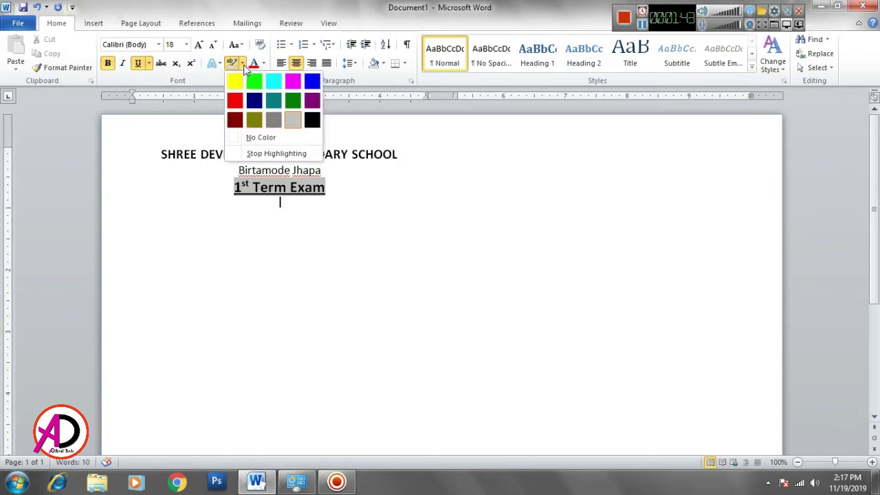
{"action": "left_click", "coordinate": [287, 145]}
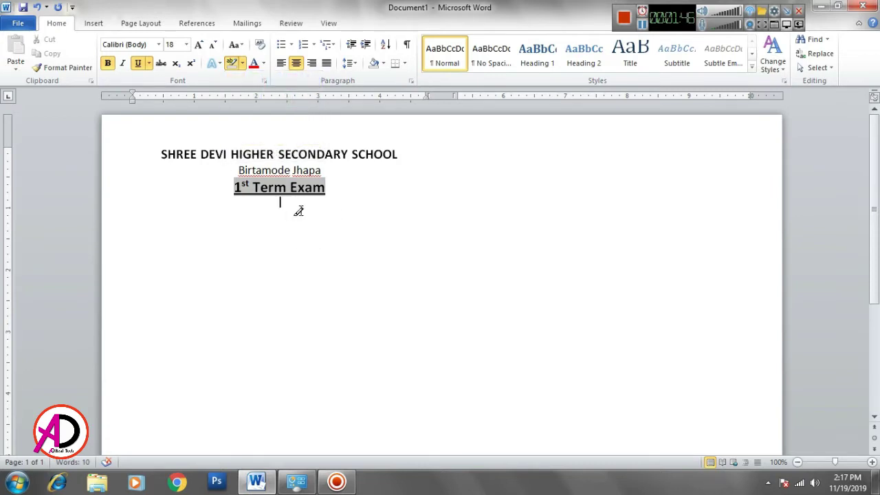
{"action": "left_click", "coordinate": [292, 218]}
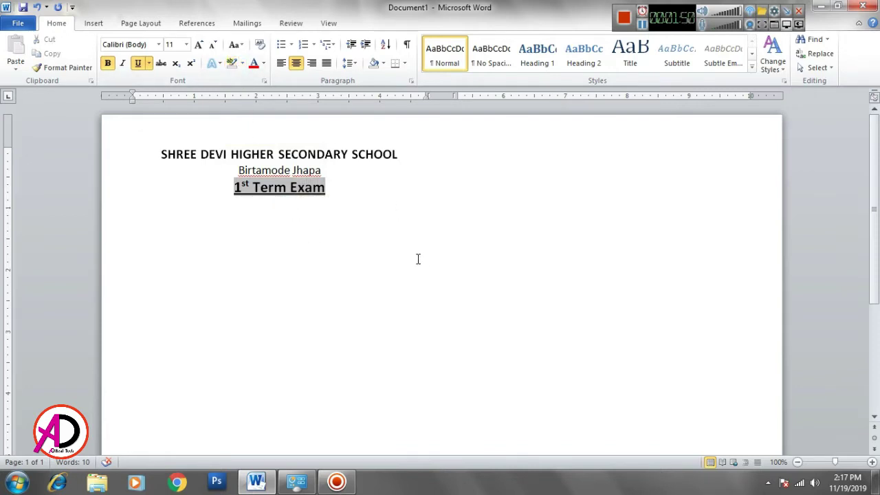
{"action": "key", "text": "ctrl+l"}
{"action": "left_click", "coordinate": [137, 63]}
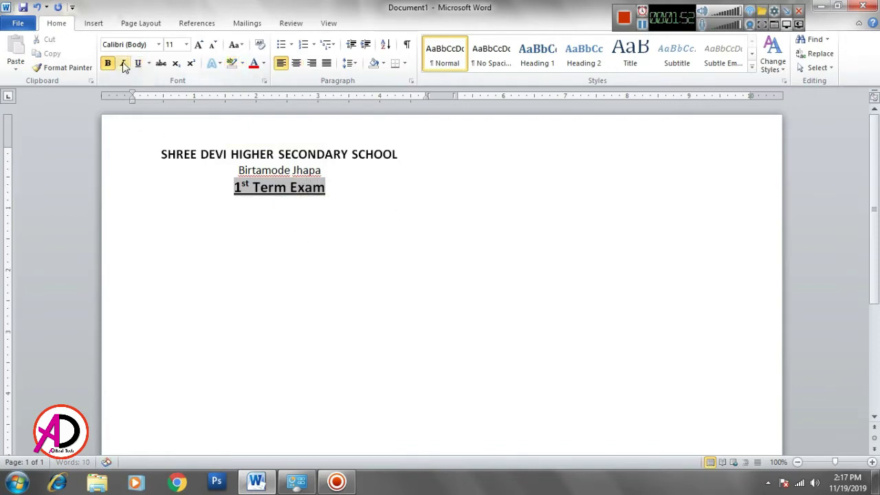
{"action": "left_click", "coordinate": [108, 63]}
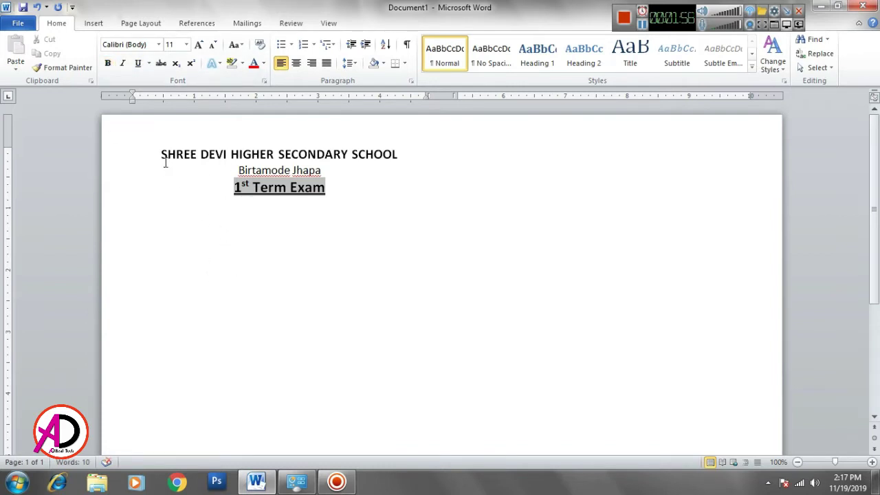
Resize the SHREE DEVI HIGHER SECONDARY SCHOOL line to 19 pt so it fits one line.
{"action": "left_click_drag", "start_coordinate": [162, 155], "coordinate": [403, 155]}
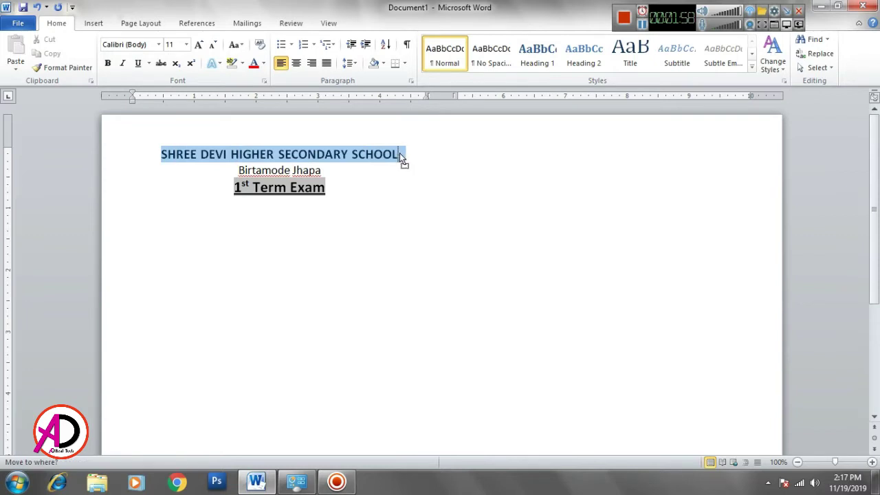
{"action": "left_click", "coordinate": [399, 152]}
{"action": "left_click_drag", "start_coordinate": [162, 155], "coordinate": [400, 153]}
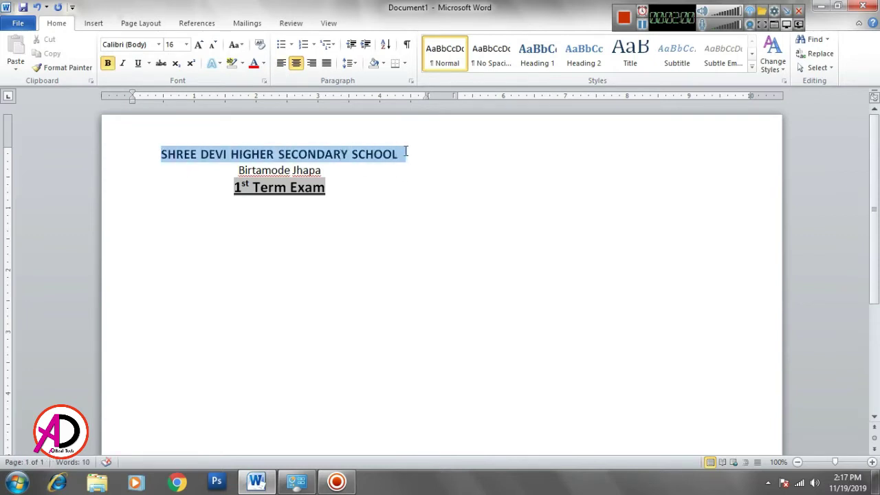
{"action": "left_click", "coordinate": [197, 45]}
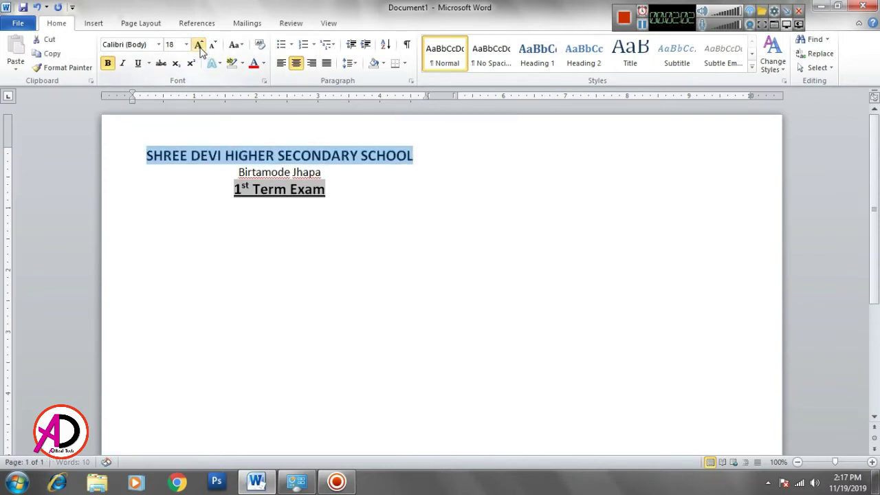
{"action": "left_click", "coordinate": [198, 45]}
{"action": "left_click", "coordinate": [212, 46]}
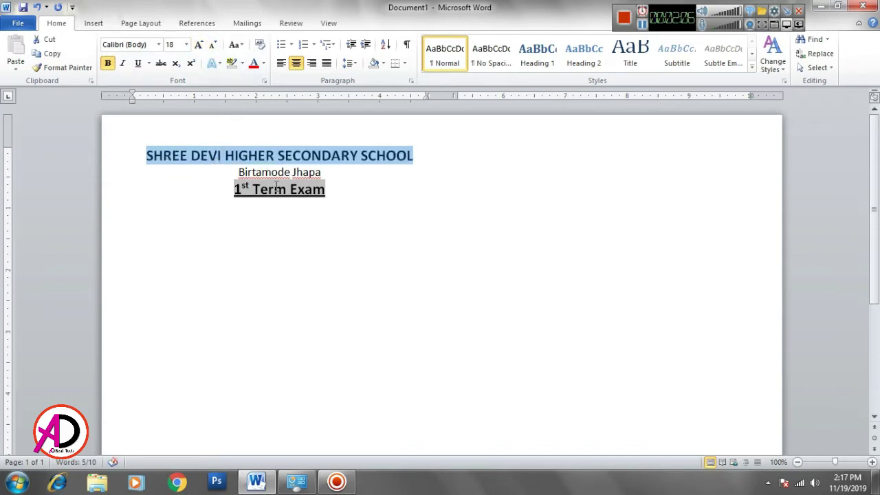
{"action": "key", "text": "ctrl+bracketright"}
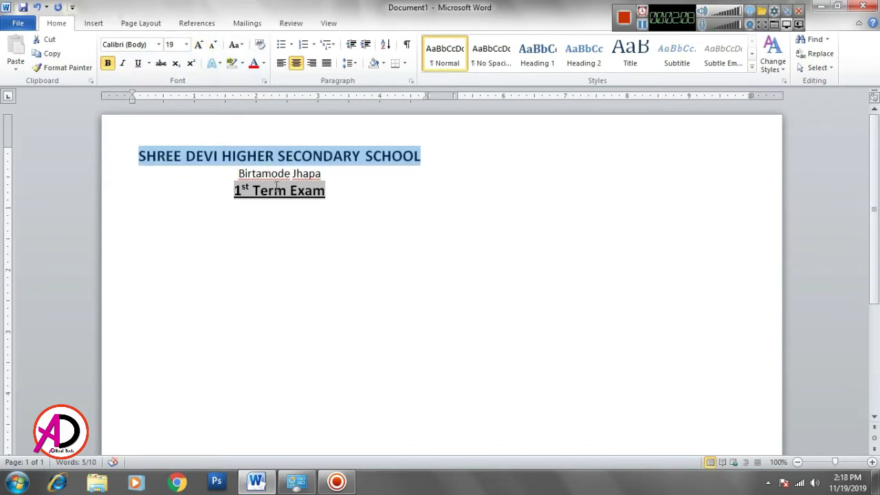
{"action": "key", "text": "ctrl+bracketright"}
{"action": "key", "text": "ctrl+bracketleft"}
{"action": "left_click", "coordinate": [365, 202]}
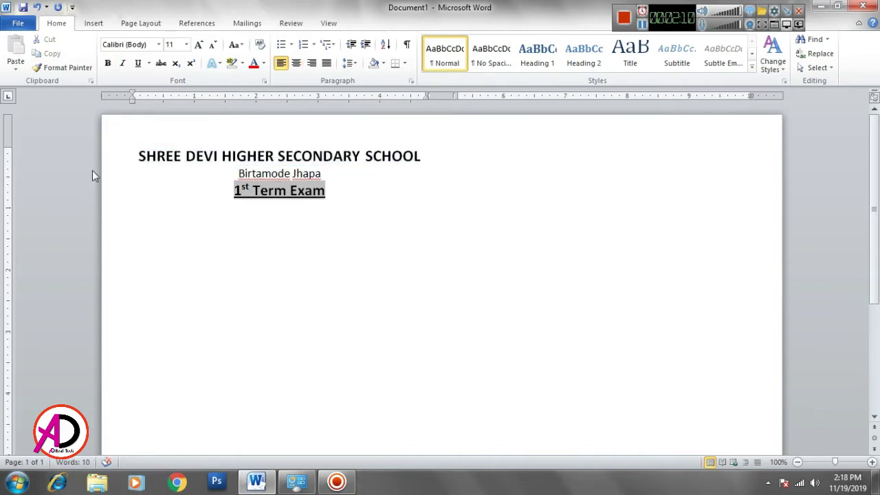
Raise the top margin and add a 12 pt 'Subject : English' line.
{"action": "left_click_drag", "start_coordinate": [13, 154], "coordinate": [13, 135]}
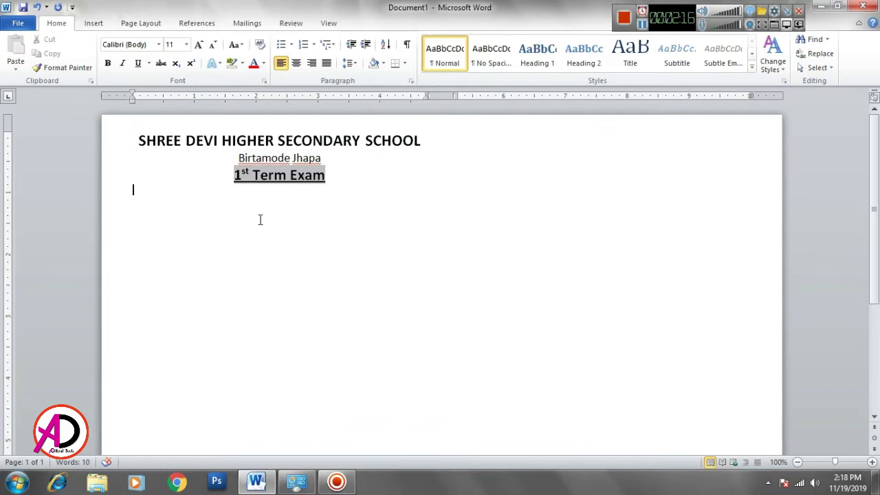
{"action": "type", "text": "subj"}
{"action": "type", "text": "ect : "}
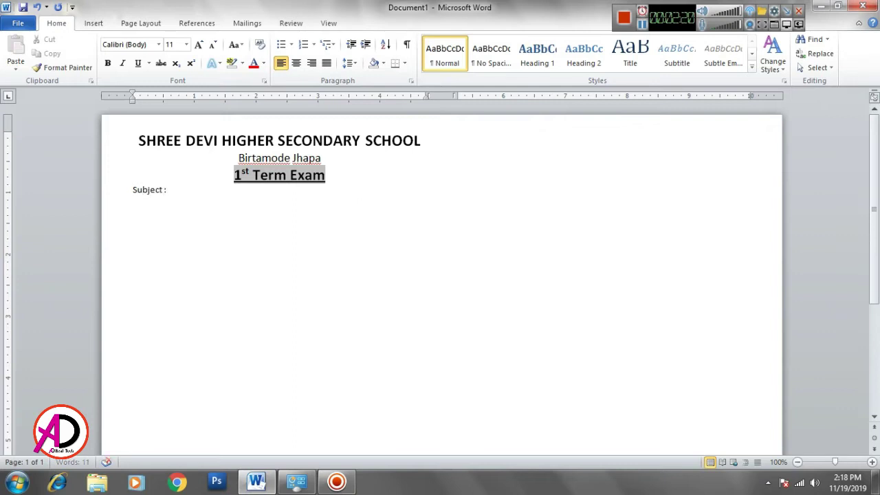
{"action": "type", "text": "En"}
{"action": "type", "text": "glish"}
{"action": "left_click_drag", "start_coordinate": [200, 189], "coordinate": [133, 190]}
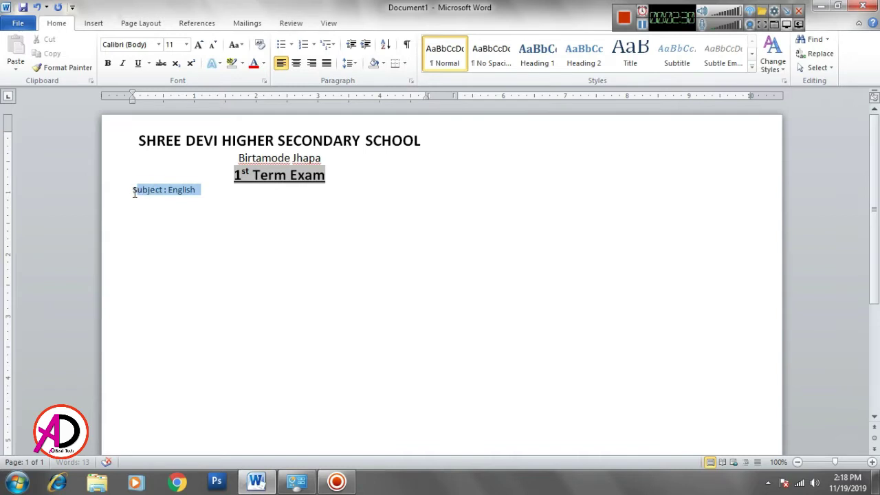
{"action": "left_click", "coordinate": [198, 46]}
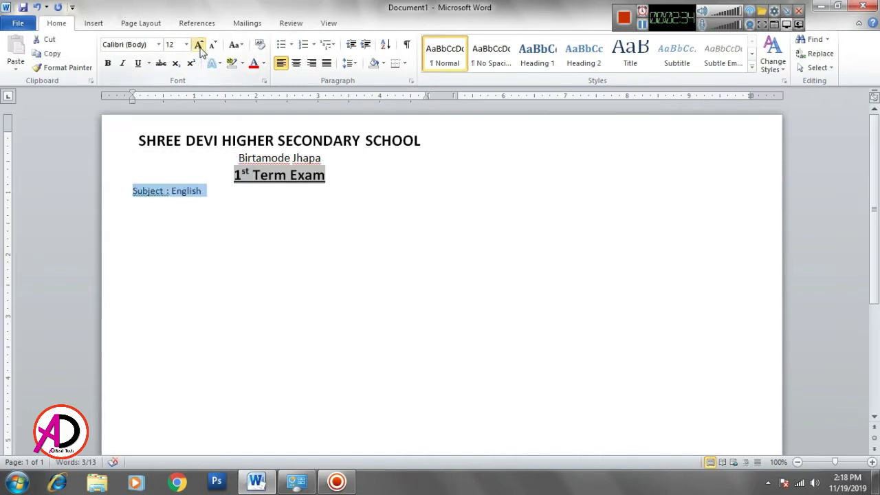
Fix the line to 'Subject: English' and add 'Time: 2hrs 30min' below it.
{"action": "left_click", "coordinate": [166, 198]}
{"action": "key", "text": "BackSpace"}
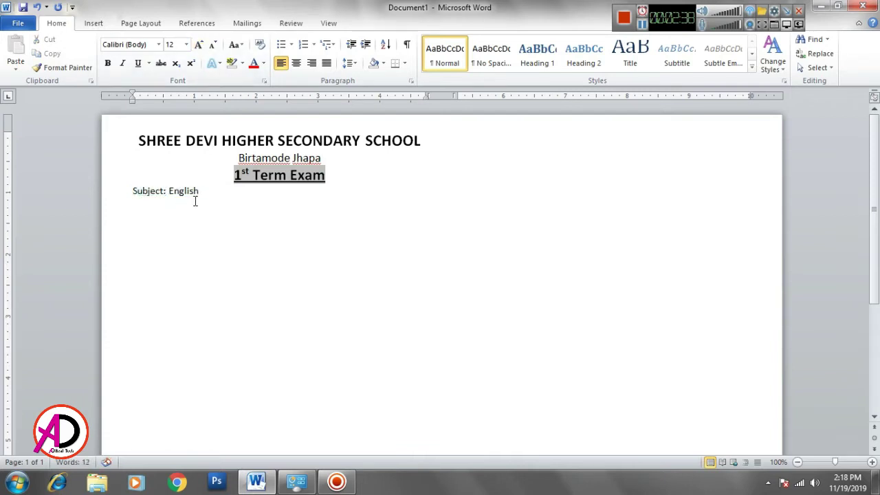
{"action": "left_click", "coordinate": [196, 196]}
{"action": "key", "text": "Return"}
{"action": "type", "text": "T"}
{"action": "key", "text": "BackSpace"}
{"action": "type", "text": "me:  "}
{"action": "type", "text": "2hr"}
{"action": "type", "text": "s "}
{"action": "type", "text": "30"}
{"action": "type", "text": "min"}
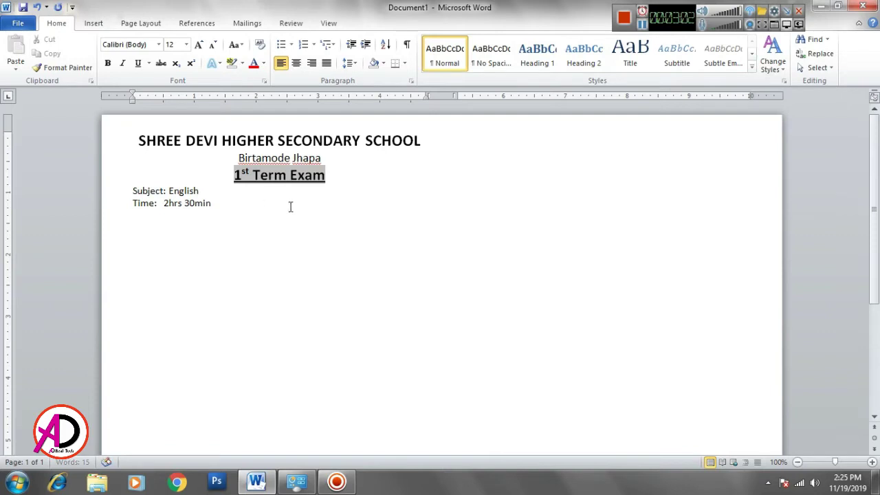
Add 'F.M: 100' beside Subject and 'P.M:35' beside Time.
{"action": "left_click", "coordinate": [350, 192]}
{"action": "type", "text": "F."}
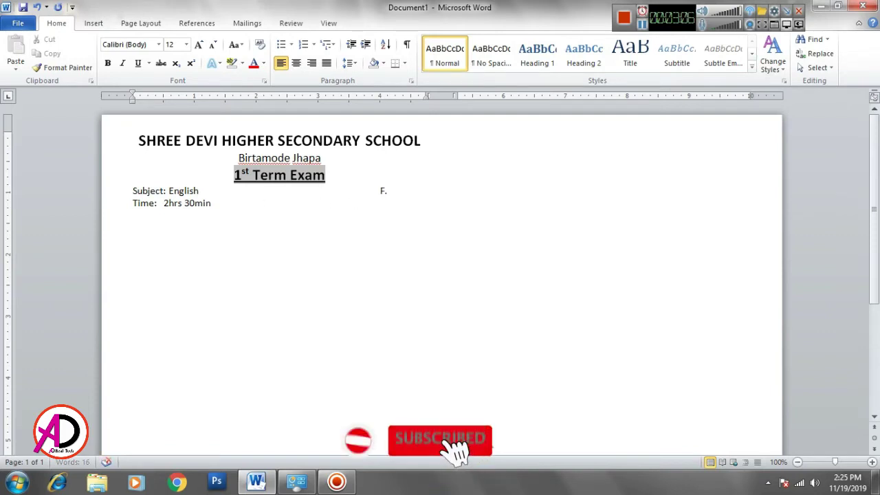
{"action": "type", "text": "m"}
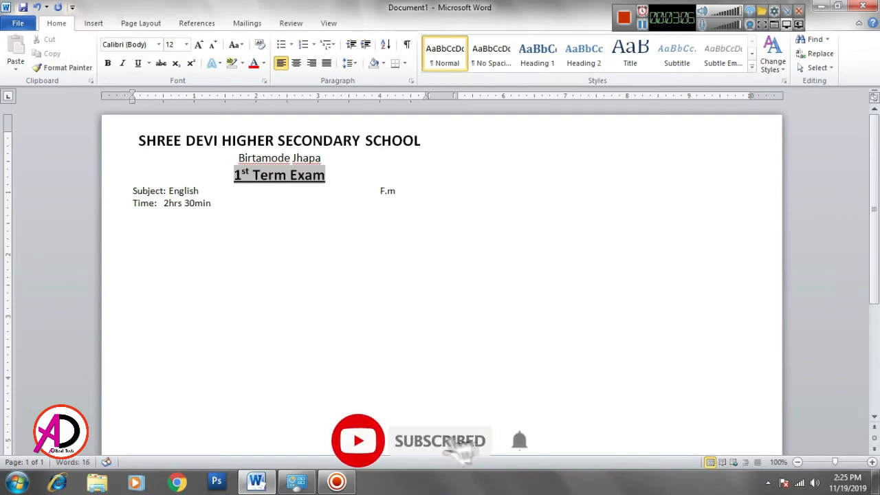
{"action": "key", "text": "BackSpace"}
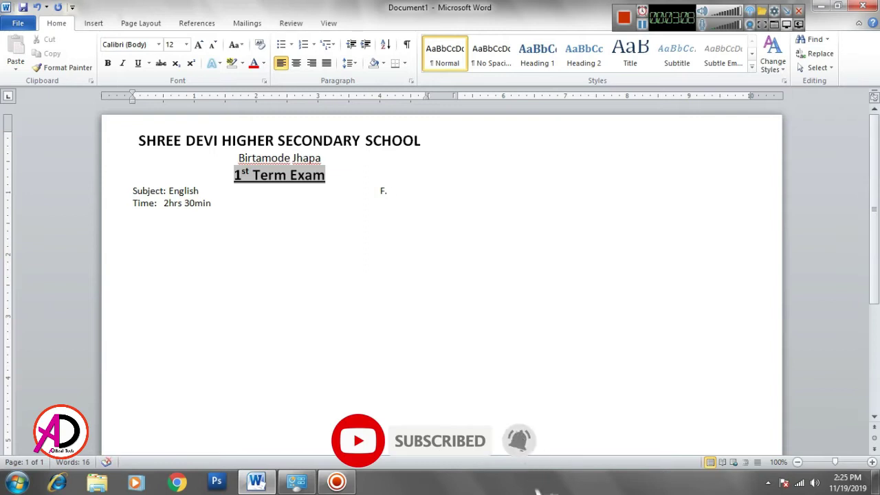
{"action": "type", "text": "M"}
{"action": "type", "text": ": 100"}
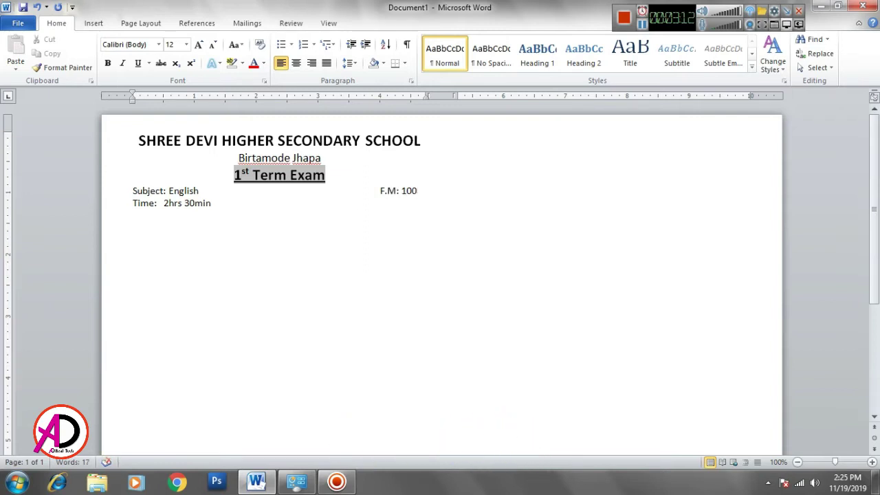
{"action": "left_click", "coordinate": [353, 214]}
{"action": "key", "text": "Tab"}
{"action": "key", "text": "Tab"}
{"action": "key", "text": "Tab"}
{"action": "key", "text": "Tab"}
{"action": "type", "text": "P"}
{"action": "type", "text": ".m"}
{"action": "key", "text": "BackSpace"}
{"action": "type", "text": "M:"}
{"action": "type", "text": "35"}
Make the Subject and Time lines bold.
{"action": "left_click_drag", "start_coordinate": [131, 190], "coordinate": [421, 204]}
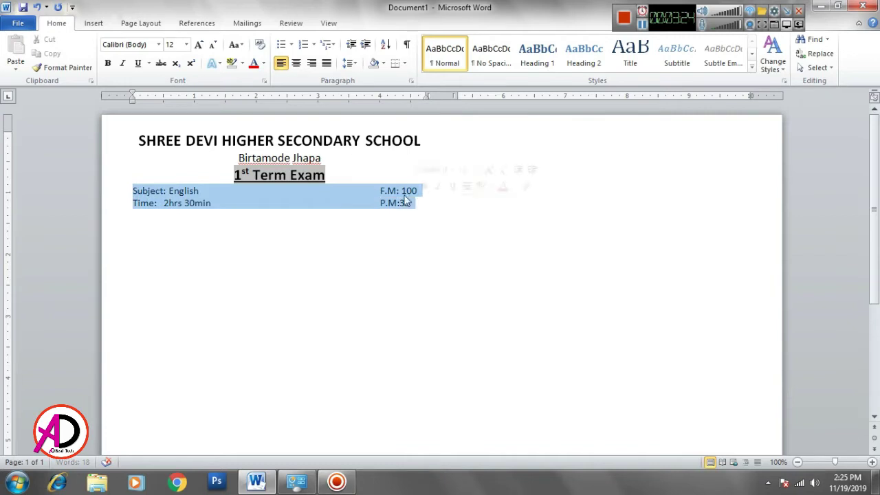
{"action": "left_click", "coordinate": [108, 62]}
{"action": "left_click", "coordinate": [340, 218]}
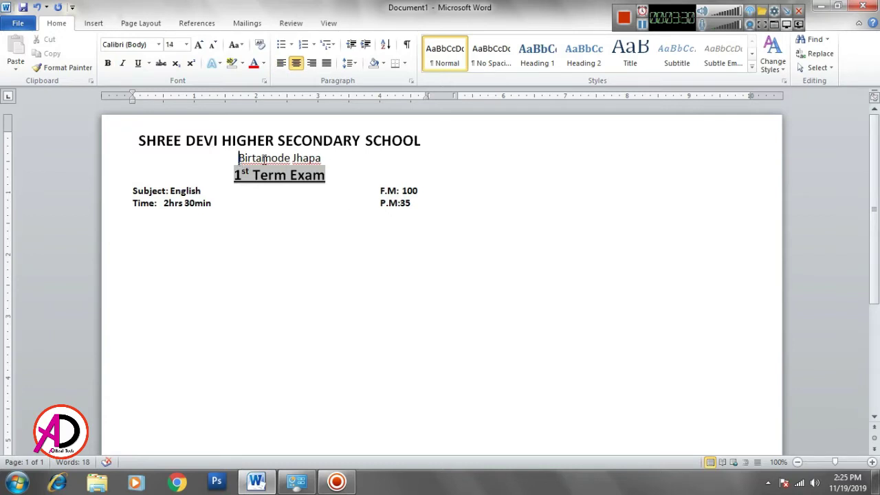
{"action": "left_click_drag", "start_coordinate": [327, 159], "coordinate": [155, 145]}
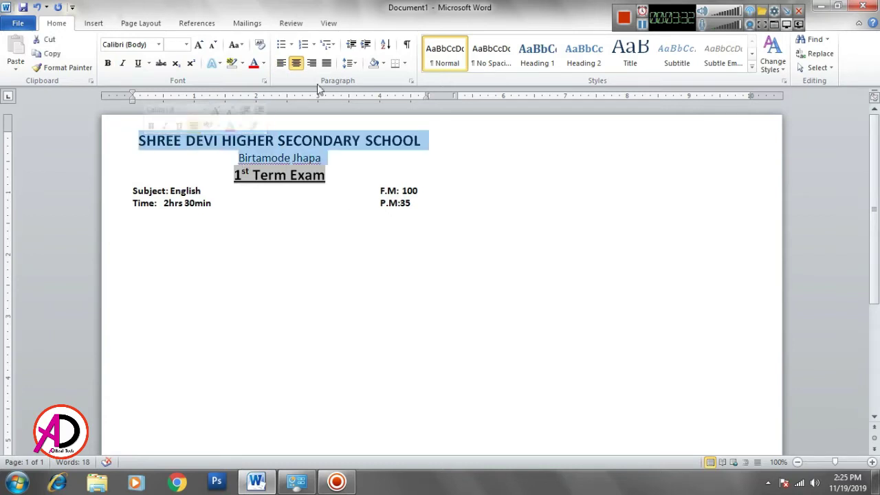
{"action": "left_click", "coordinate": [349, 62]}
{"action": "left_click", "coordinate": [510, 293]}
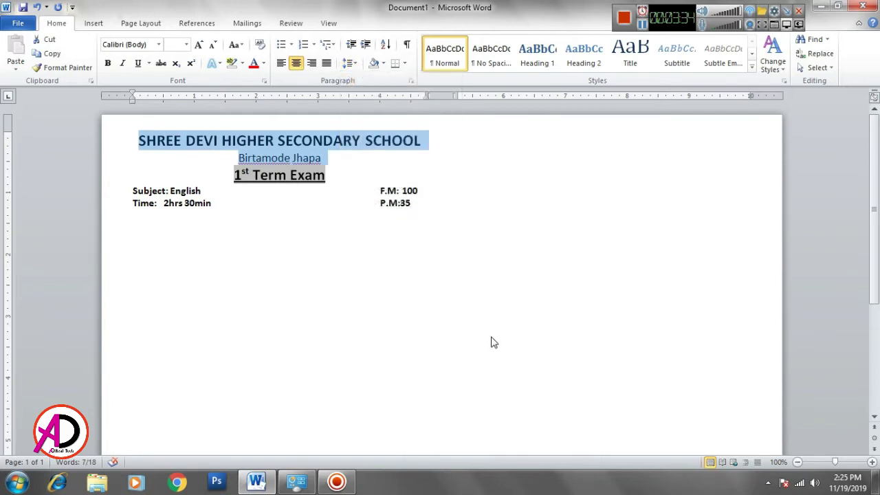
{"action": "left_click", "coordinate": [263, 240]}
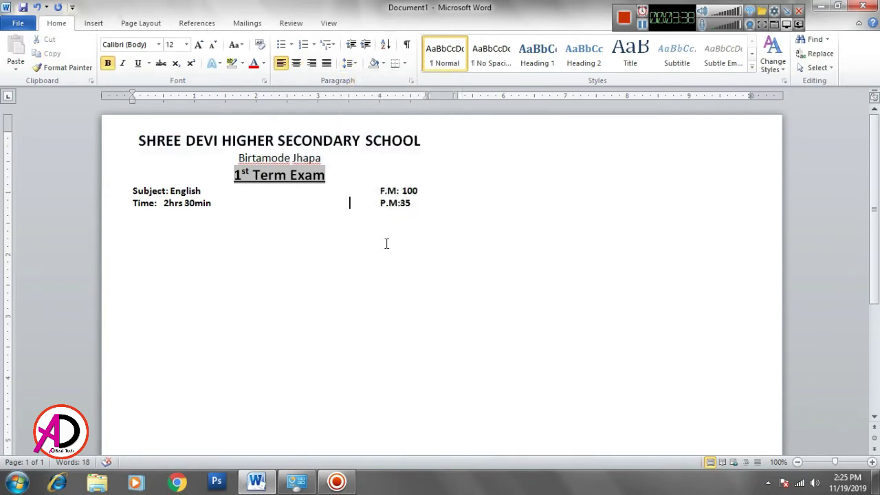
Add two empty non-bold lines below the Time line.
{"action": "left_click", "coordinate": [429, 206]}
{"action": "key", "text": "Return"}
{"action": "key", "text": "ctrl+b"}
{"action": "key", "text": "Return"}
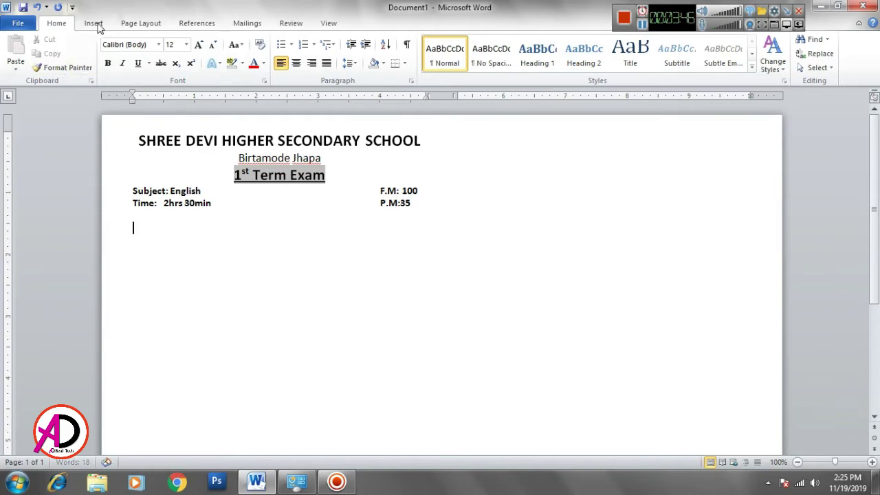
Draw a black 3 pt horizontal line under the Time and P.M row.
{"action": "left_click", "coordinate": [98, 25]}
{"action": "left_click", "coordinate": [187, 66]}
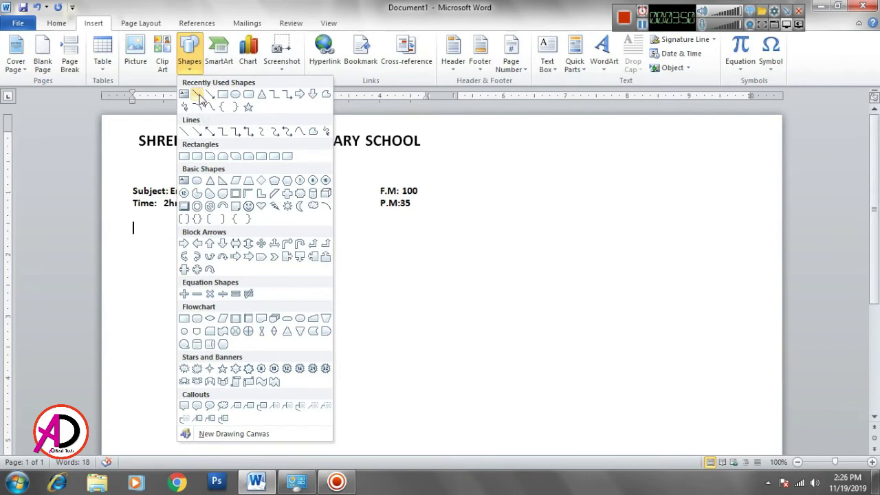
{"action": "left_click", "coordinate": [197, 96]}
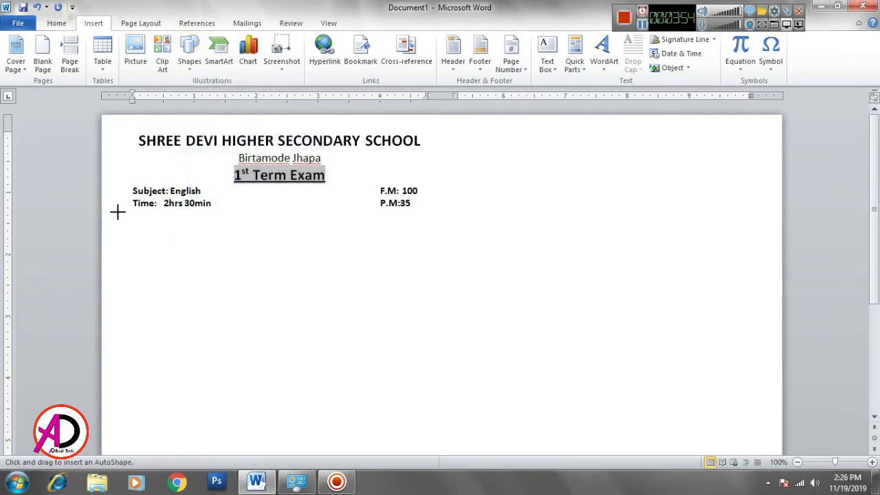
{"action": "left_click_drag", "start_coordinate": [117, 212], "coordinate": [432, 220]}
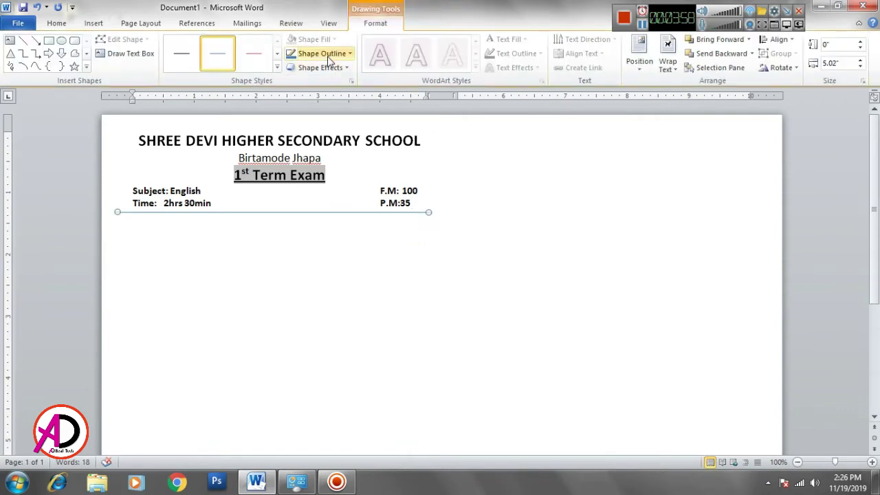
{"action": "left_click", "coordinate": [329, 53]}
{"action": "left_click", "coordinate": [301, 79]}
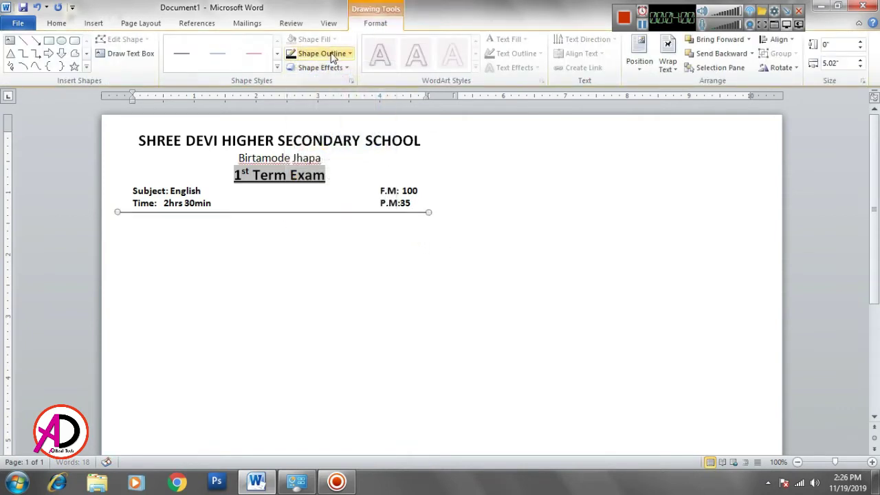
{"action": "left_click", "coordinate": [334, 55]}
{"action": "mouse_move", "coordinate": [319, 191]}
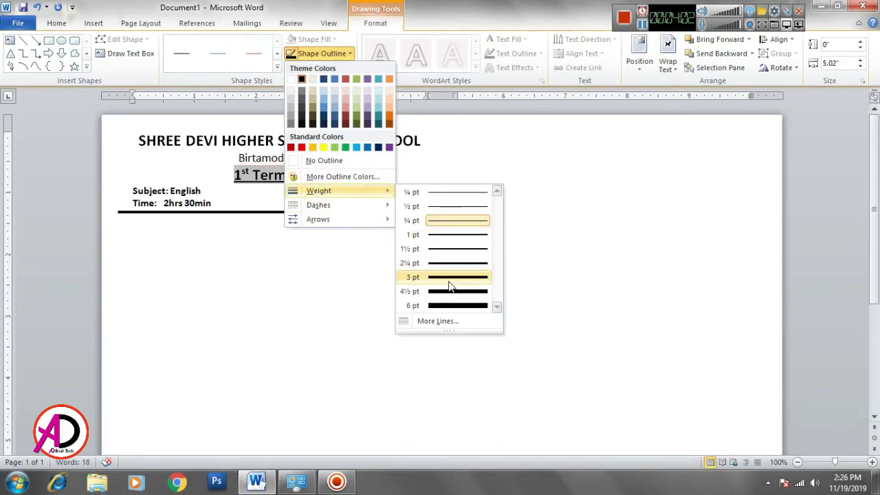
{"action": "left_click", "coordinate": [455, 277]}
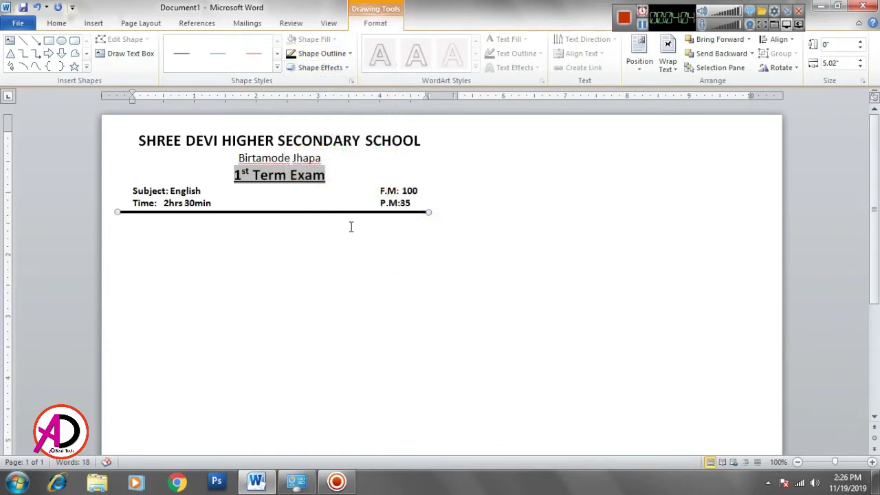
Duplicate the line, nudge it just beneath the original, and set it to 1½ pt.
{"action": "key", "text": "ctrl+d"}
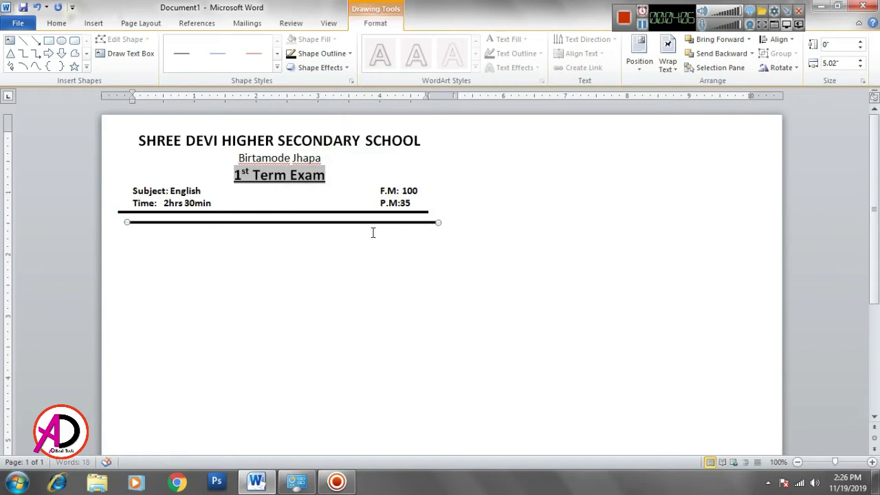
{"action": "key", "text": "Left"}
{"action": "key", "text": "Left"}
{"action": "key", "text": "Left"}
{"action": "key", "text": "Up"}
{"action": "key", "text": "Up"}
{"action": "key", "text": "Up"}
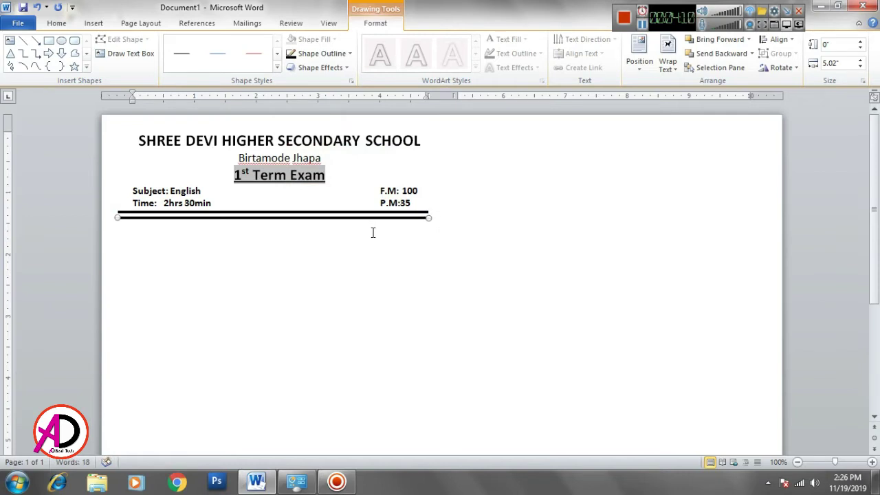
{"action": "key", "text": "Up"}
{"action": "key", "text": "Up"}
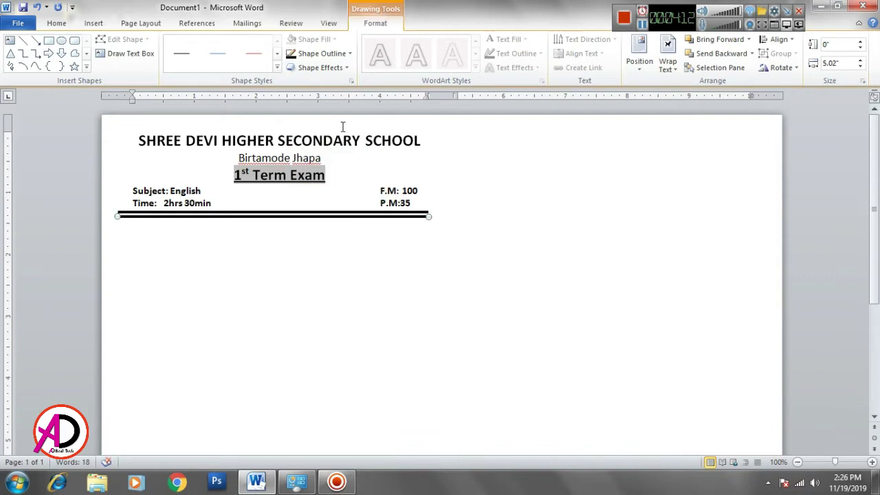
{"action": "left_click", "coordinate": [323, 53]}
{"action": "mouse_move", "coordinate": [347, 192]}
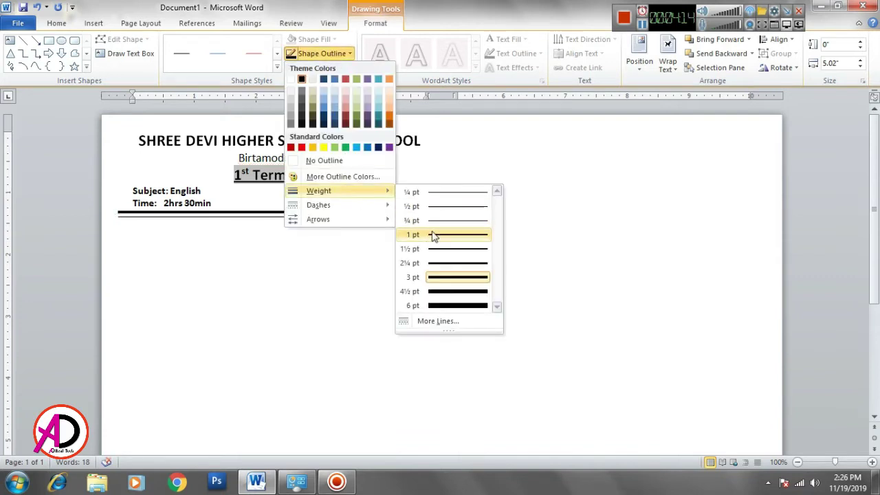
{"action": "left_click", "coordinate": [434, 236]}
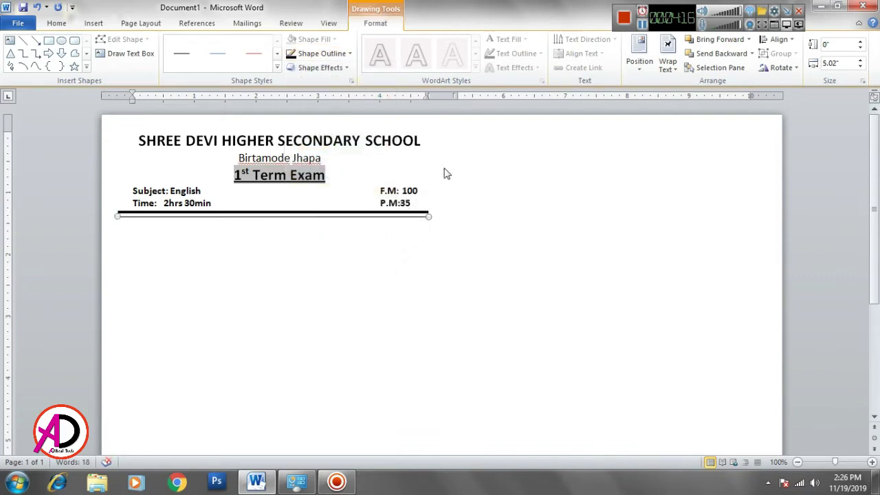
{"action": "left_click", "coordinate": [337, 55]}
{"action": "mouse_move", "coordinate": [318, 190]}
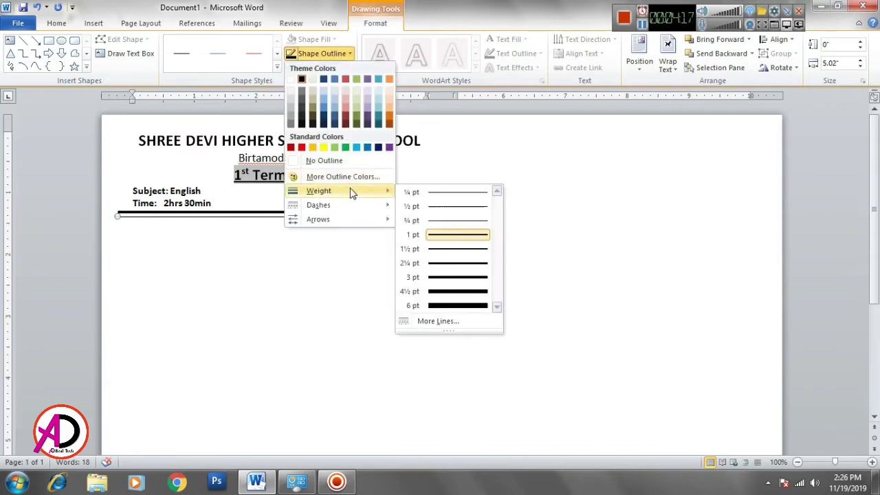
{"action": "left_click", "coordinate": [447, 250]}
{"action": "left_click", "coordinate": [429, 275]}
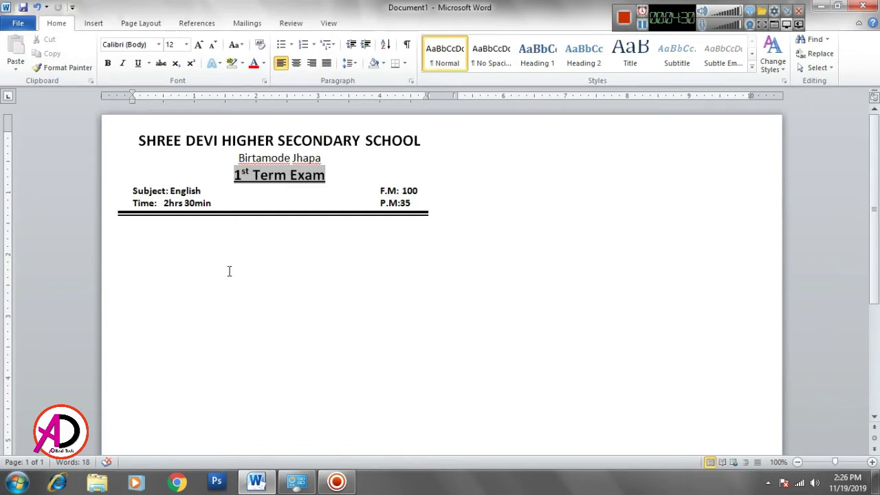
Type 'QA. Answer the Following Question ?' and ignore the grammar flag on QA.
{"action": "type", "text": "Q"}
{"action": "type", "text": "A"}
{"action": "type", "text": "."}
{"action": "type", "text": " Answo"}
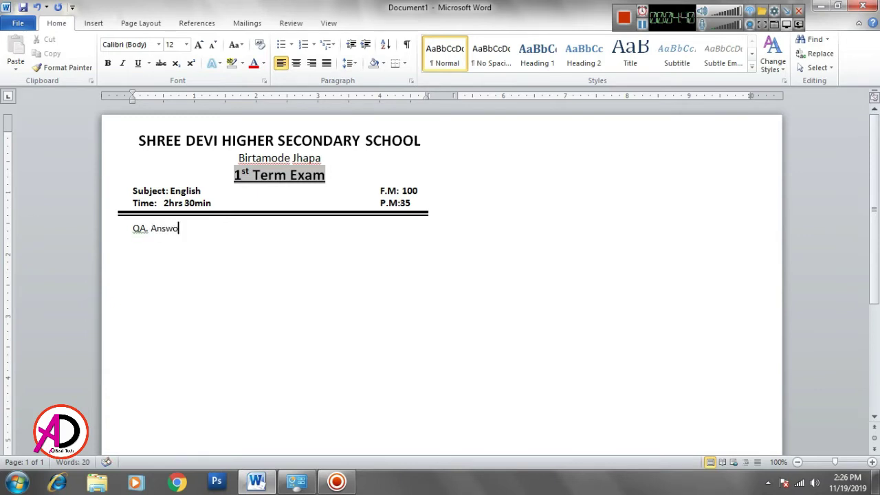
{"action": "key", "text": "BackSpace"}
{"action": "type", "text": "er the "}
{"action": "type", "text": "Follo"}
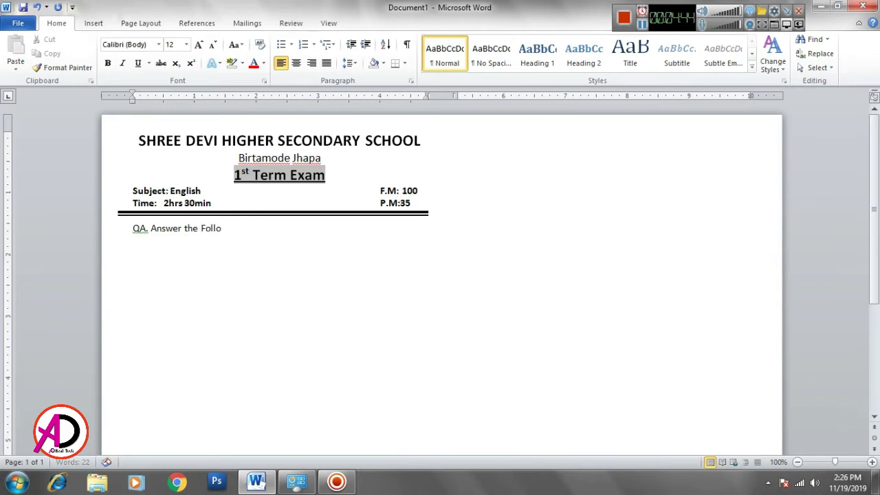
{"action": "type", "text": "wing Qu"}
{"action": "type", "text": "e"}
{"action": "key", "text": "BackSpace"}
{"action": "key", "text": "BackSpace"}
{"action": "type", "text": "esti"}
{"action": "type", "text": "on"}
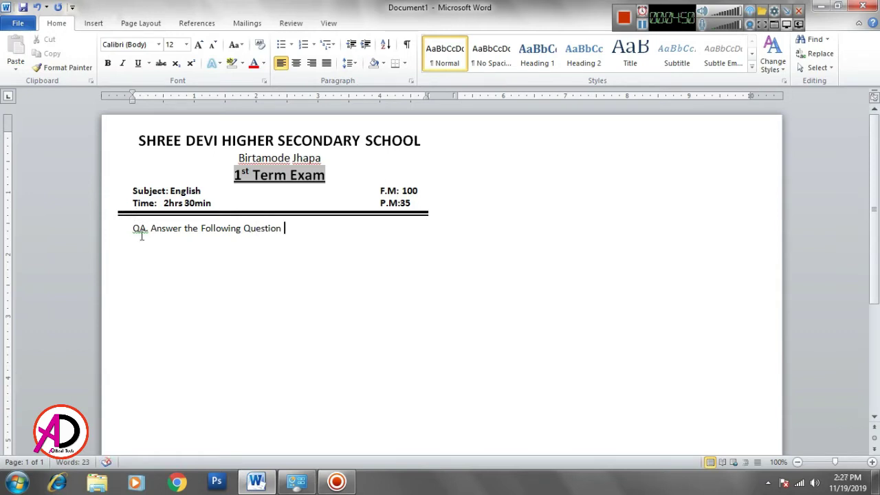
{"action": "right_click", "coordinate": [140, 232]}
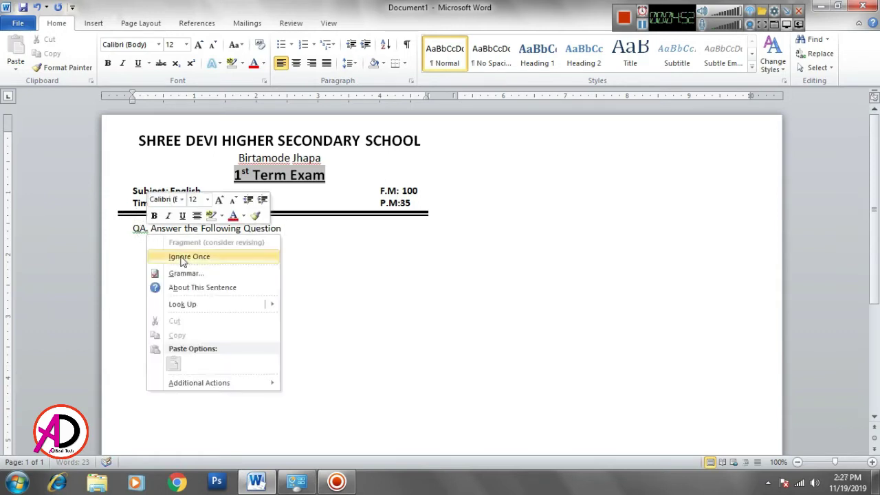
{"action": "left_click", "coordinate": [183, 258]}
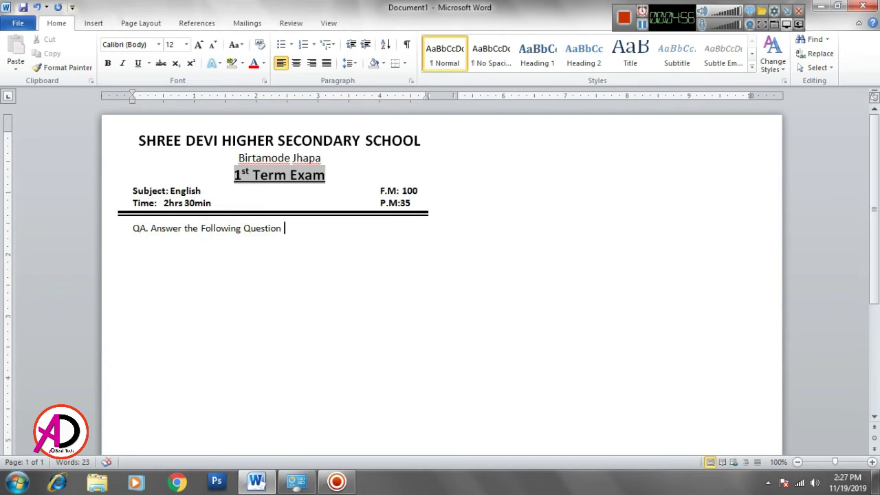
{"action": "type", "text": "?"}
Insert 'Read the Passage' into the QA line and start a new line.
{"action": "left_click", "coordinate": [284, 228]}
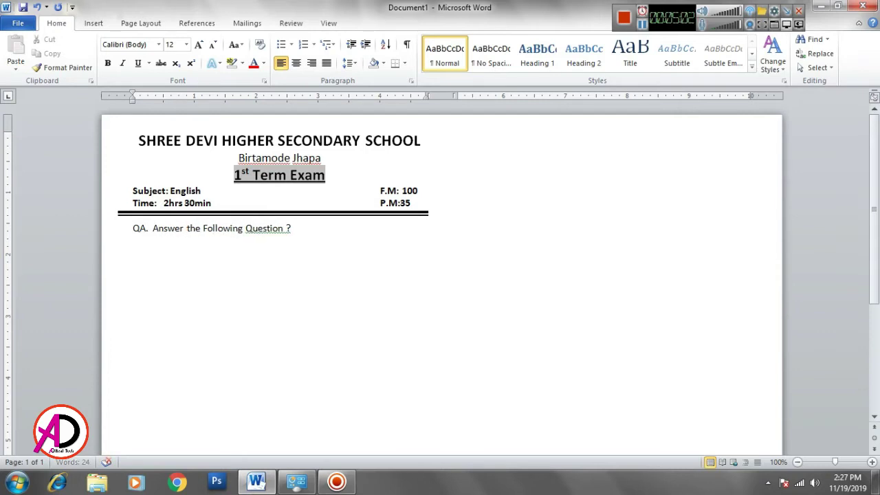
{"action": "type", "text": "Read "}
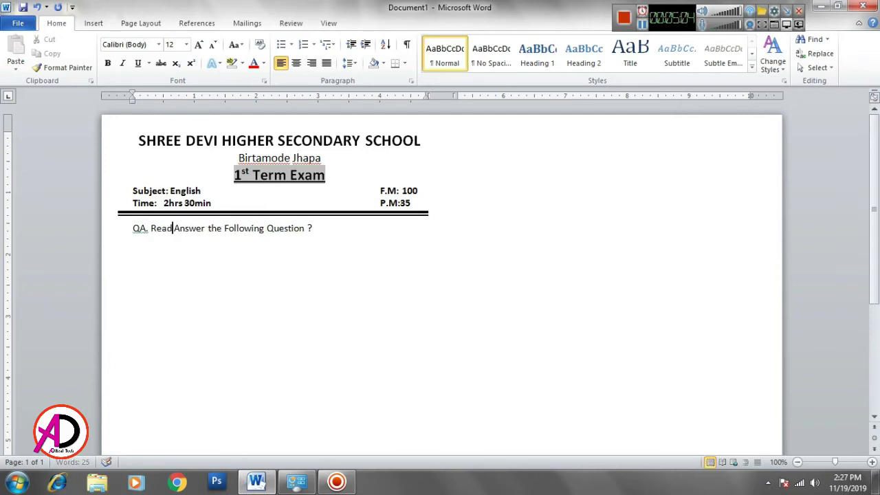
{"action": "type", "text": "the  "}
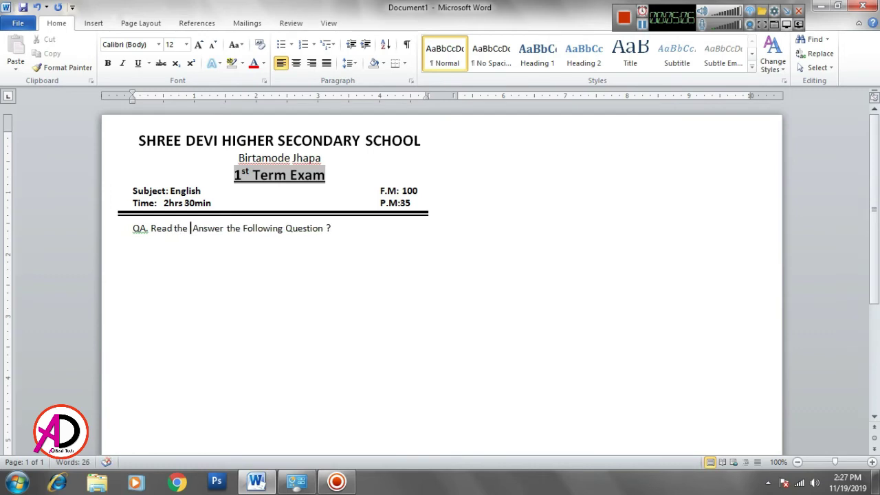
{"action": "type", "text": "Passage"}
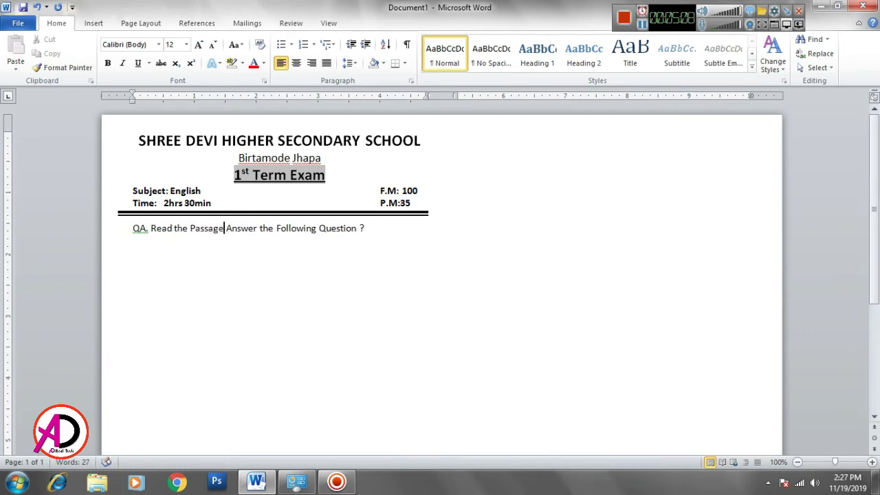
{"action": "key", "text": "Right"}
{"action": "key", "text": "Right"}
{"action": "key", "text": "Right"}
{"action": "key", "text": "Right"}
{"action": "key", "text": "Right"}
{"action": "key", "text": "Right"}
{"action": "key", "text": "Right"}
{"action": "key", "text": "Right"}
{"action": "key", "text": "Right"}
{"action": "key", "text": "Return"}
Insert three =rand() sample paragraphs under the QA line, justify them, and indent the first line.
{"action": "type", "text": "="}
{"action": "type", "text": "and"}
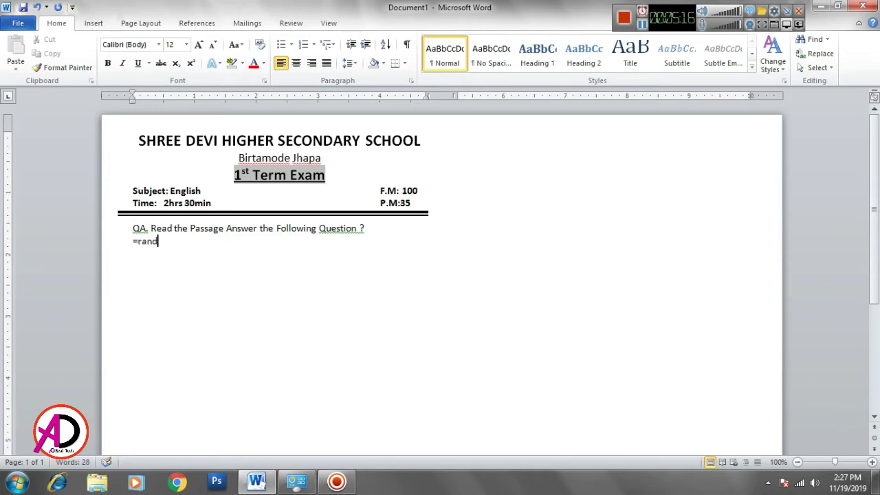
{"action": "type", "text": "()"}
{"action": "key", "text": "Return"}
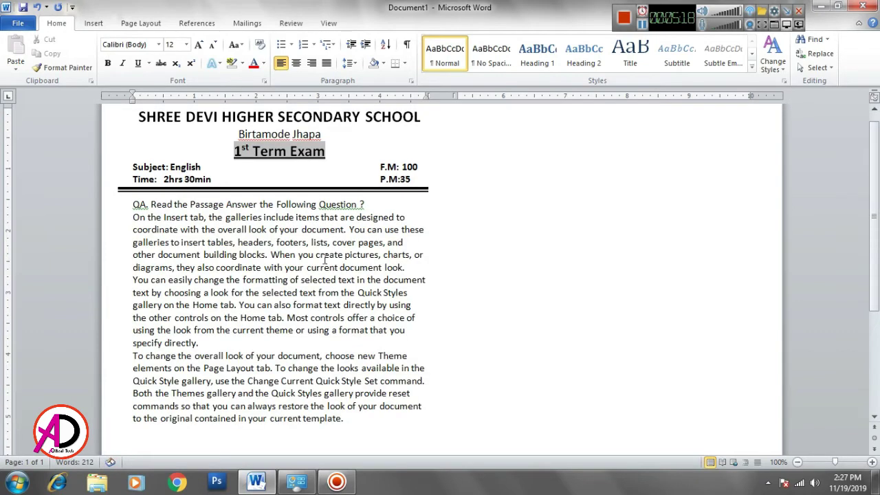
{"action": "left_click_drag", "start_coordinate": [135, 218], "coordinate": [345, 418]}
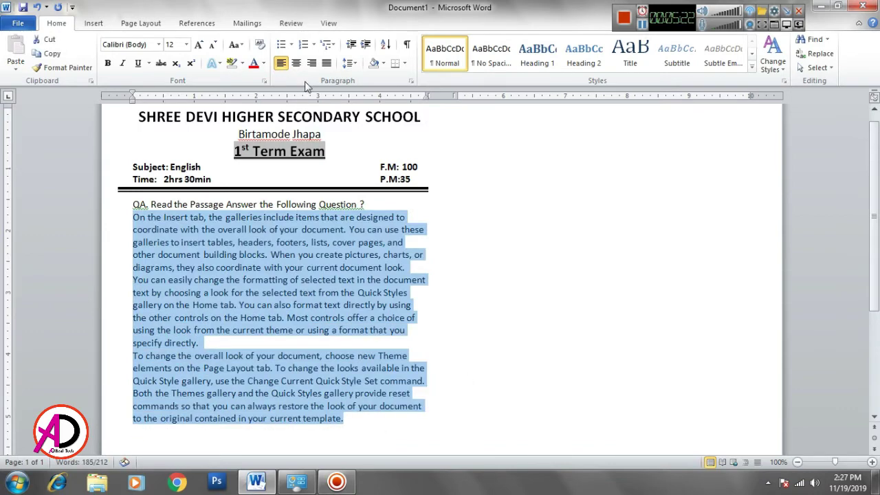
{"action": "left_click", "coordinate": [326, 63]}
{"action": "left_click", "coordinate": [164, 217]}
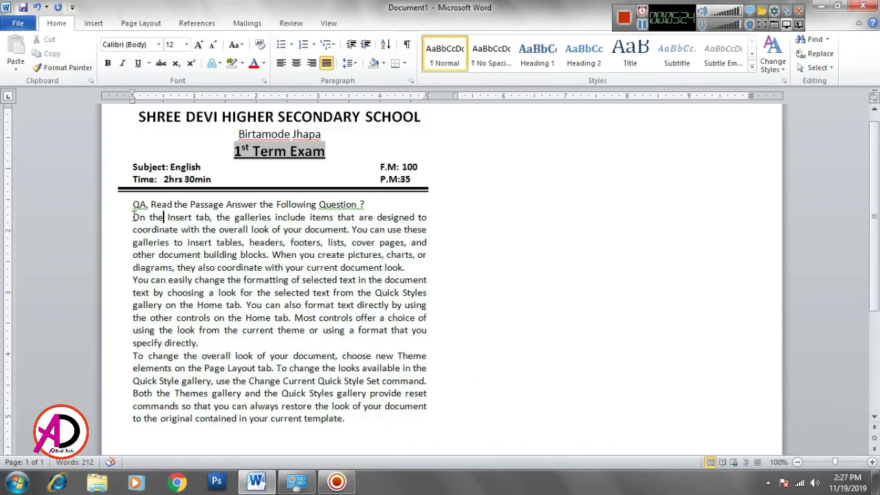
{"action": "key", "text": "Tab"}
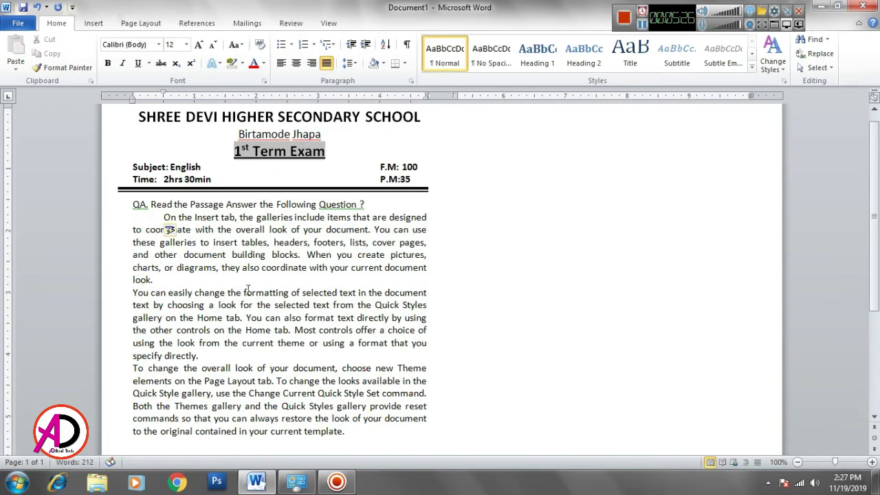
Select the QA line and make it bold.
{"action": "left_click", "coordinate": [133, 204]}
{"action": "left_click", "coordinate": [368, 205], "text": "shift"}
{"action": "key", "text": "ctrl+b"}
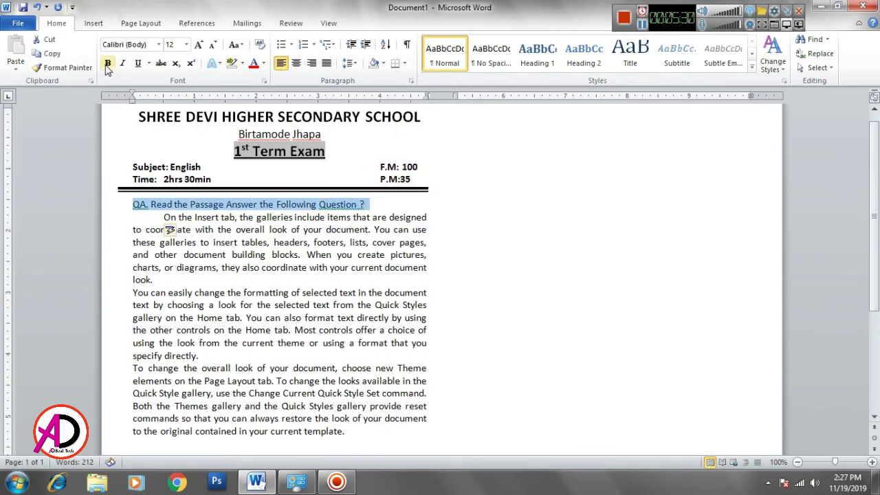
Append the marks 5x5=25 at the end of the QA line.
{"action": "left_click", "coordinate": [376, 205]}
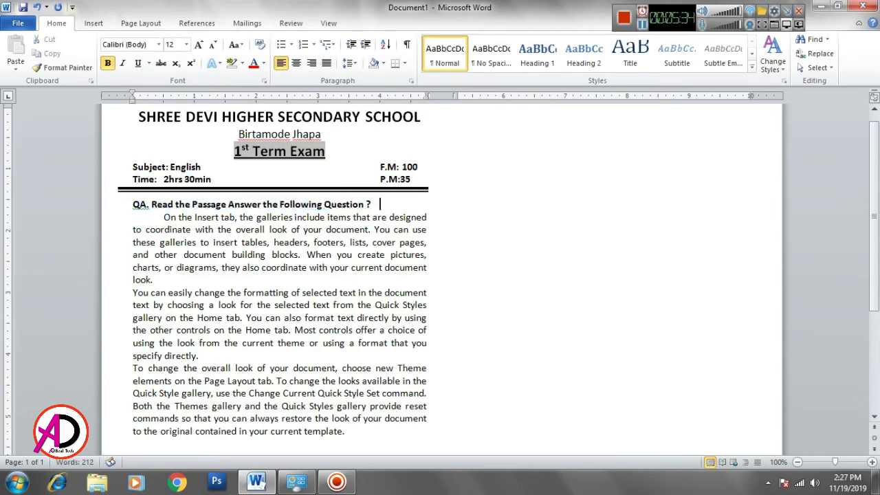
{"action": "type", "text": "2x"}
{"action": "key", "text": "Left"}
{"action": "key", "text": "Left"}
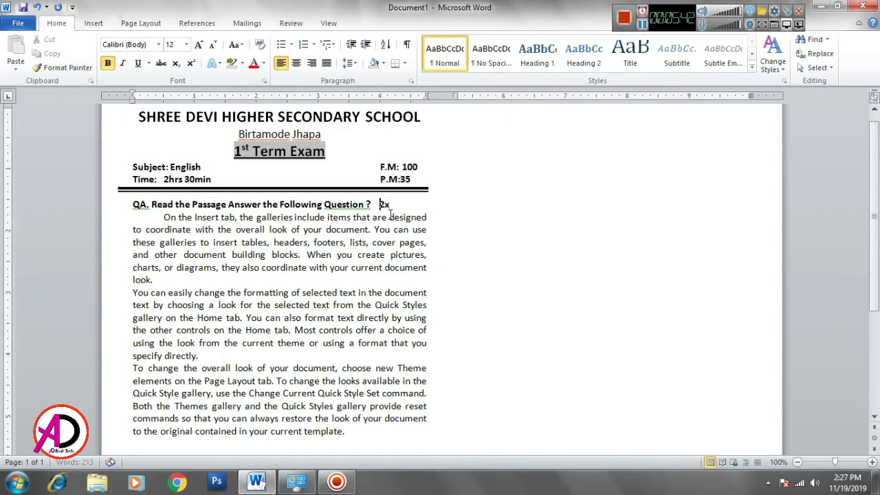
{"action": "key", "text": "Delete"}
{"action": "type", "text": "5x"}
{"action": "type", "text": "5"}
{"action": "type", "text": "=25"}
{"action": "scroll", "coordinate": [412, 359], "scroll_direction": "down", "scroll_amount": 3}
{"action": "scroll", "coordinate": [413, 360], "scroll_direction": "up", "scroll_amount": 3}
{"action": "scroll", "coordinate": [330, 347], "scroll_direction": "down", "scroll_amount": 2}
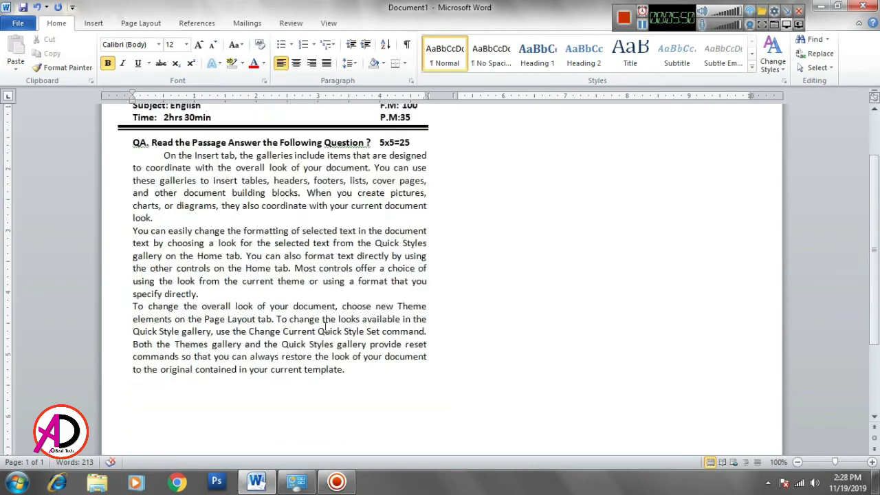
{"action": "scroll", "coordinate": [330, 347], "scroll_direction": "up", "scroll_amount": 2}
{"action": "scroll", "coordinate": [330, 323], "scroll_direction": "down", "scroll_amount": 3}
Start an a. b. c. lettered list on a new line after the passage.
{"action": "scroll", "coordinate": [344, 309], "scroll_direction": "down", "scroll_amount": 3}
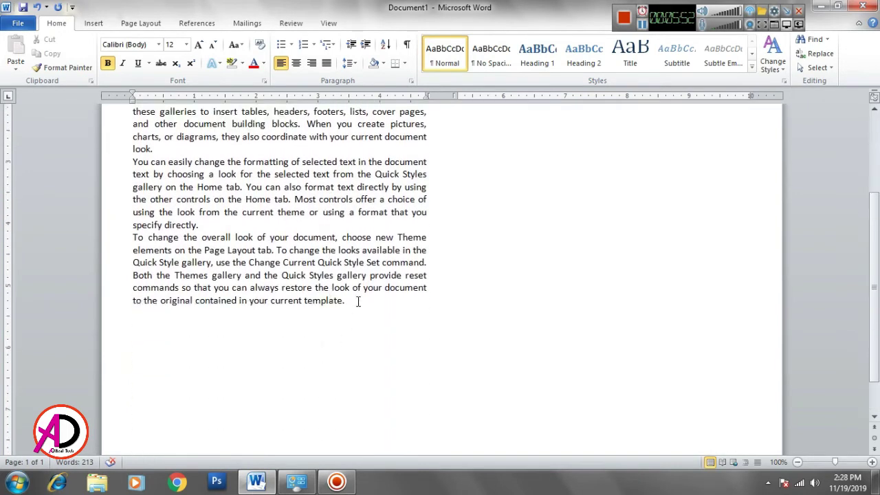
{"action": "left_click", "coordinate": [356, 301]}
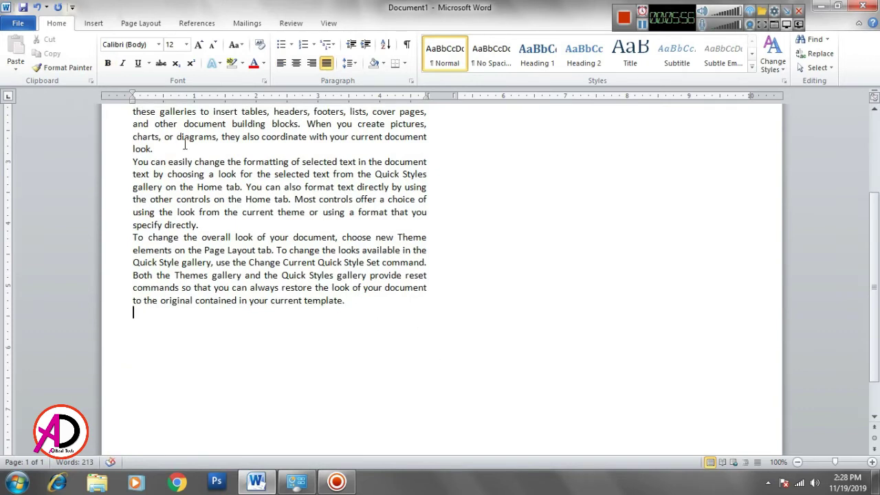
{"action": "key", "text": "Return"}
{"action": "left_click", "coordinate": [313, 45]}
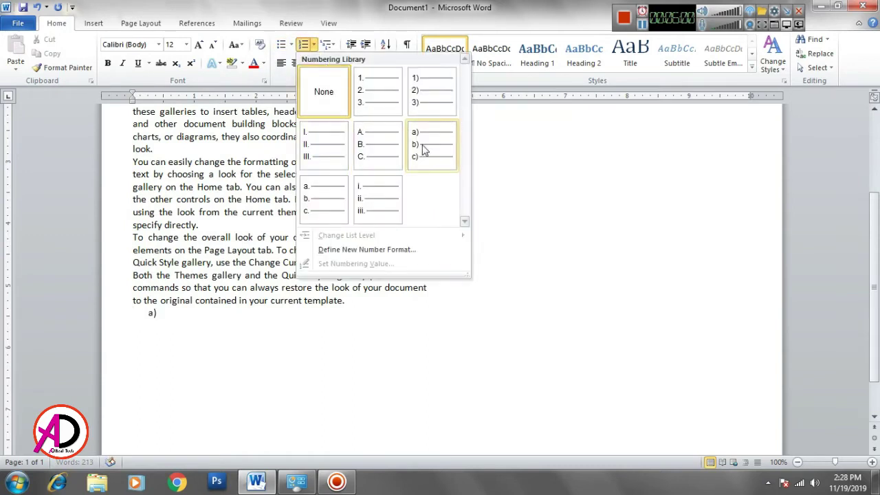
{"action": "left_click", "coordinate": [323, 199]}
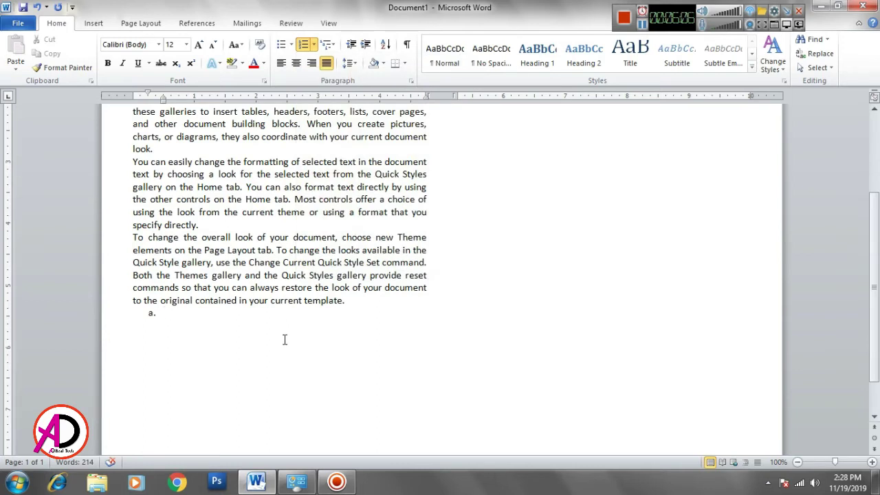
Type question a. 'What is Table?' and question b. 'What is Header Foother'.
{"action": "scroll", "coordinate": [284, 340], "scroll_direction": "up", "scroll_amount": 2}
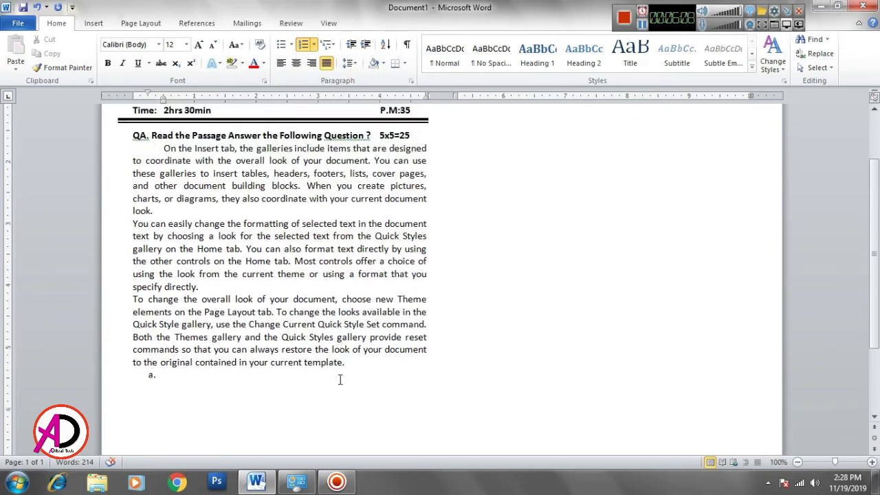
{"action": "type", "text": "Wor"}
{"action": "key", "text": "BackSpace"}
{"action": "key", "text": "BackSpace"}
{"action": "type", "text": "hat is "}
{"action": "type", "text": "Table"}
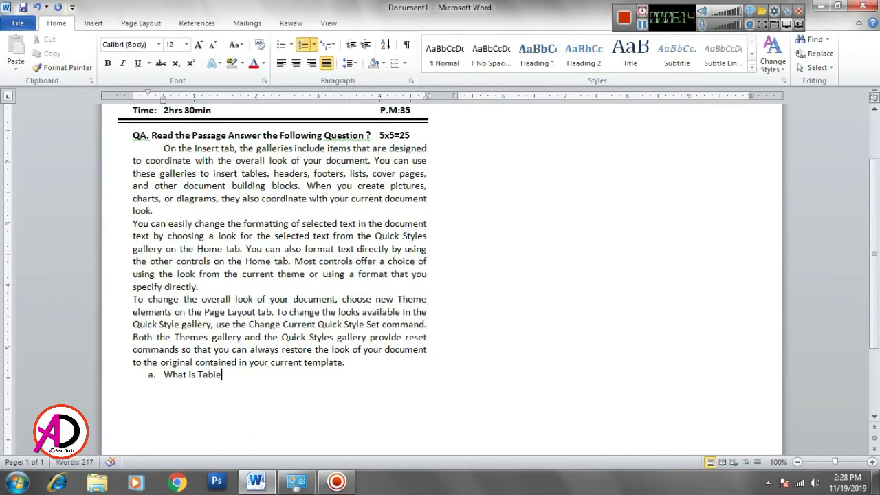
{"action": "type", "text": "?"}
{"action": "key", "text": "Return"}
{"action": "type", "text": "Wat"}
{"action": "key", "text": "BackSpace"}
{"action": "key", "text": "BackSpace"}
{"action": "type", "text": "hat is "}
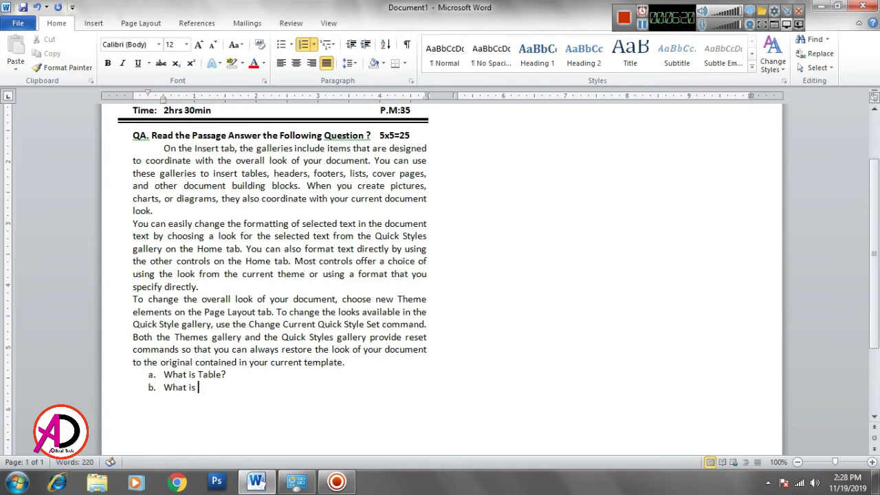
{"action": "type", "text": "Heade"}
{"action": "type", "text": "r Fo"}
{"action": "type", "text": "other"}
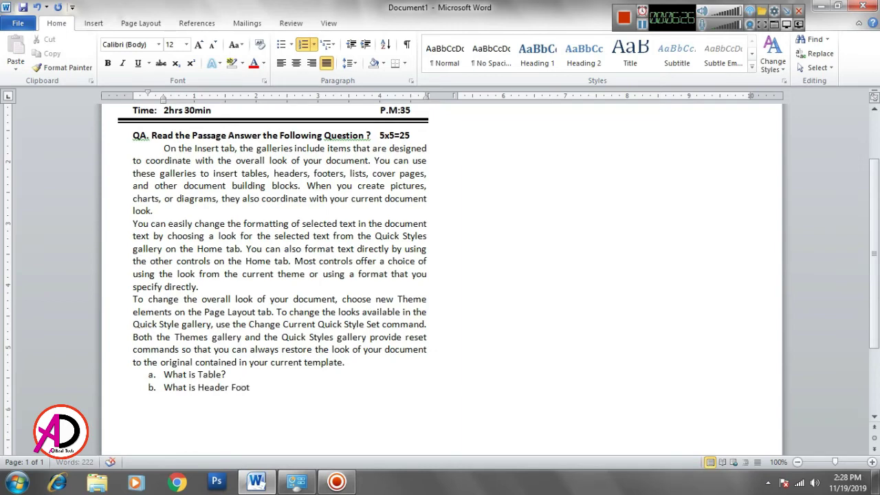
Correct Footer and finish question b with '?', then add c. 'How to Use Header Footer?'.
{"action": "right_click", "coordinate": [246, 388]}
{"action": "type", "text": "?"}
{"action": "key", "text": "Return"}
{"action": "type", "text": "How"}
{"action": "type", "text": " to Use"}
{"action": "type", "text": " Head"}
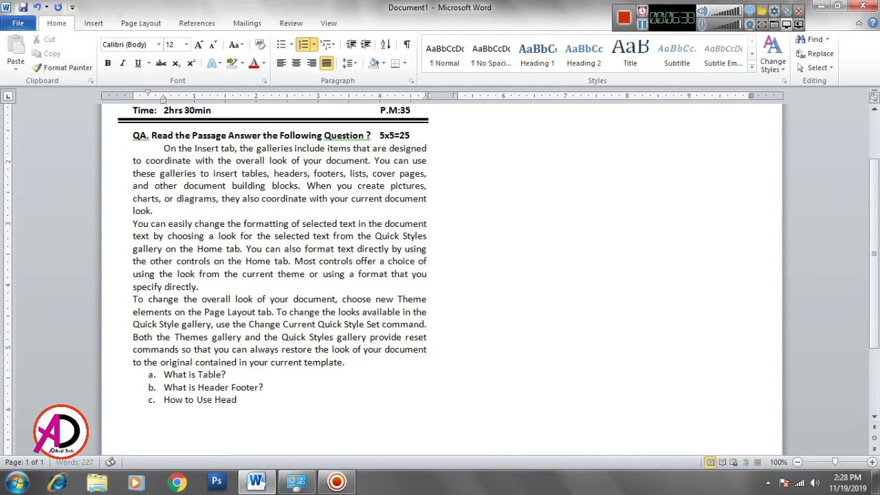
{"action": "type", "text": "er"}
{"action": "type", "text": " Fott"}
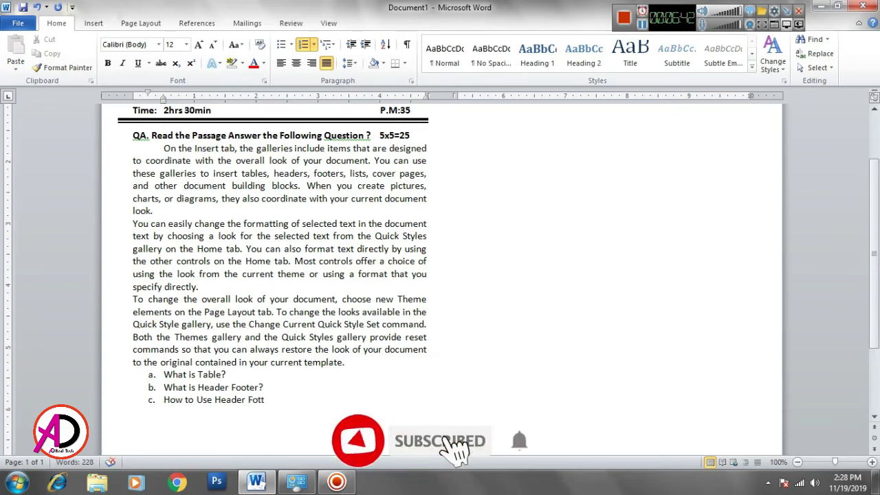
{"action": "key", "text": "BackSpace"}
{"action": "key", "text": "BackSpace"}
{"action": "type", "text": "oter"}
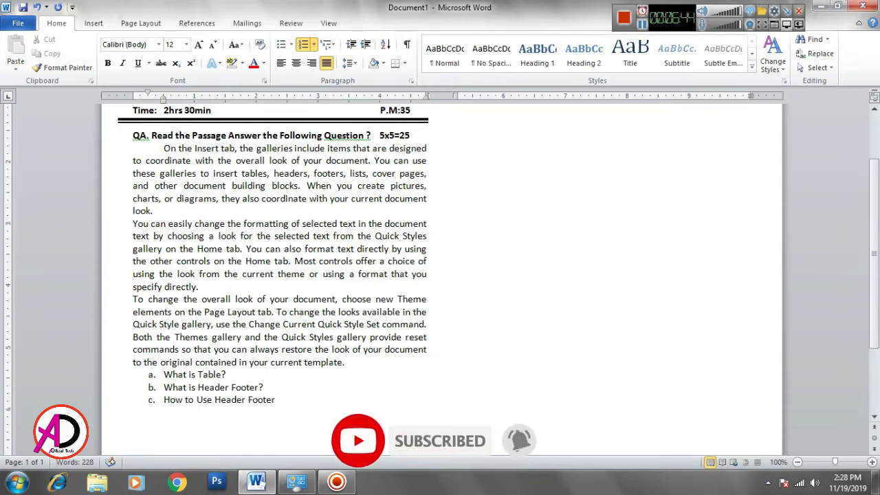
{"action": "type", "text": "?"}
{"action": "key", "text": "Return"}
Add question d about the ID card, correcting 'id Card' to 'ID card'.
{"action": "scroll", "coordinate": [236, 418], "scroll_direction": "down", "scroll_amount": 2}
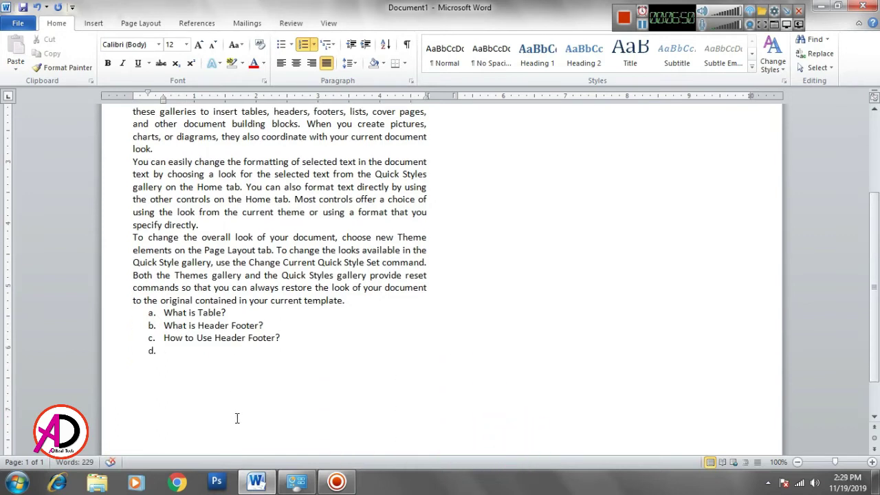
{"action": "type", "text": "How to "}
{"action": "type", "text": "make"}
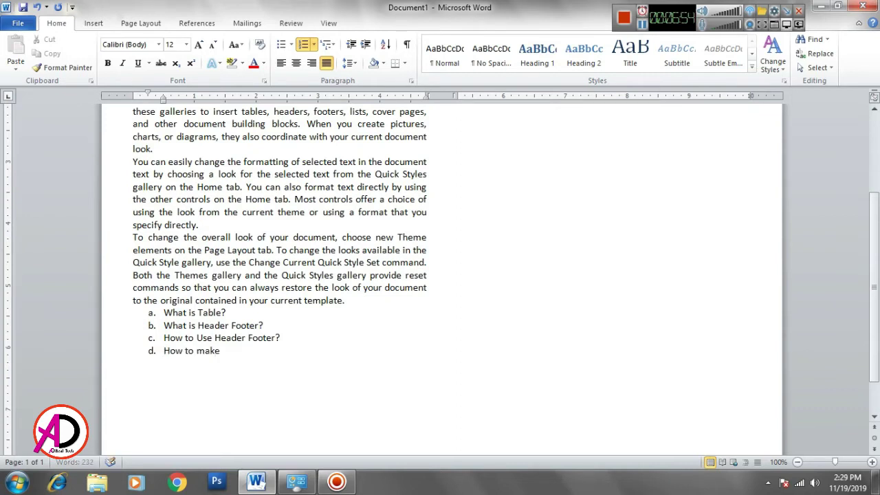
{"action": "type", "text": " id C"}
{"action": "type", "text": "ard in "}
{"action": "type", "text": "word"}
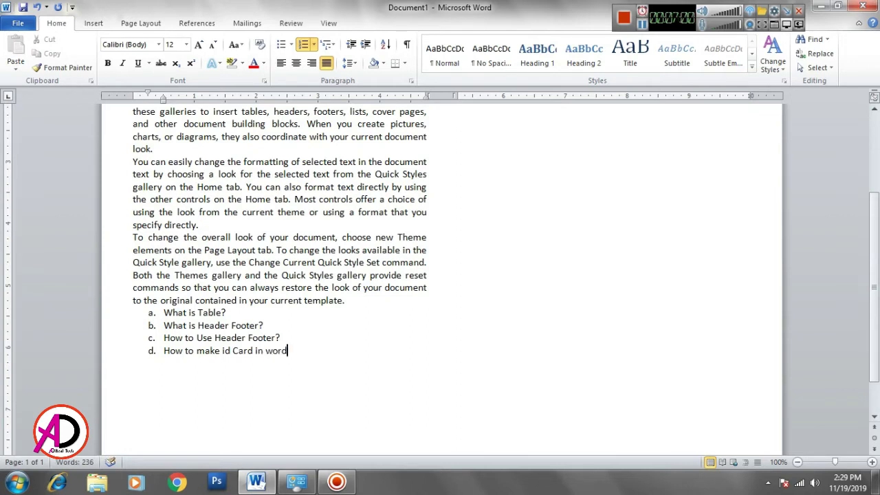
{"action": "type", "text": "?"}
{"action": "key", "text": "Return"}
{"action": "right_click", "coordinate": [235, 351]}
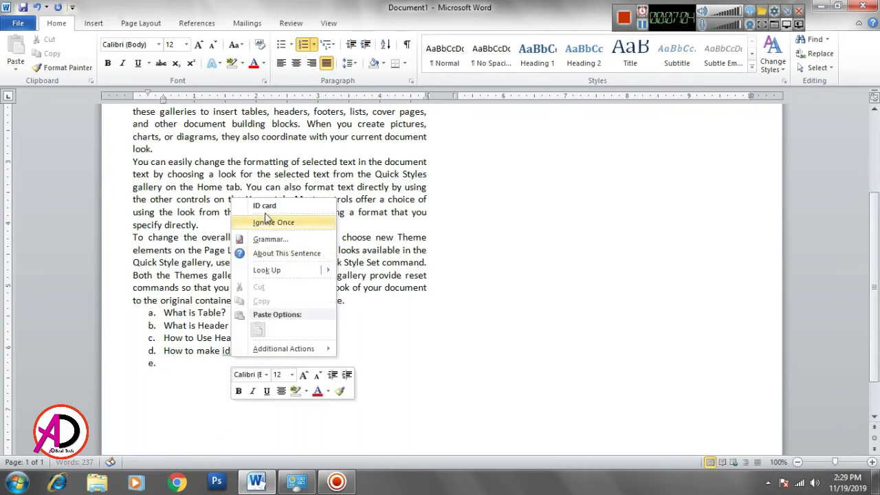
{"action": "left_click", "coordinate": [261, 203]}
{"action": "left_click", "coordinate": [194, 373]}
{"action": "left_click", "coordinate": [207, 363]}
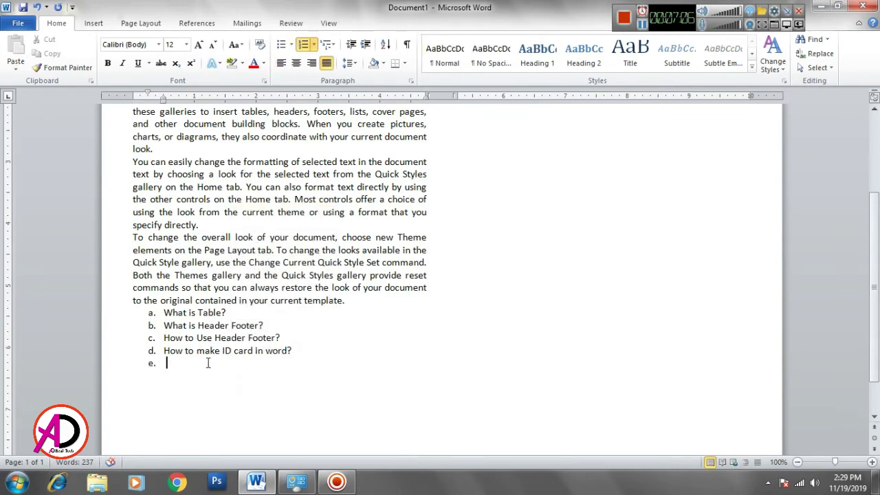
Add e. 'How to create Margin?' and end the numbered list on the empty line.
{"action": "type", "text": "How to "}
{"action": "type", "text": "create"}
{"action": "key", "text": "ctrl+Left"}
{"action": "key", "text": "ctrl+Left"}
{"action": "key", "text": "BackSpace"}
{"action": "key", "text": "Right"}
{"action": "key", "text": "Right"}
{"action": "key", "text": "Right"}
{"action": "key", "text": "Right"}
{"action": "key", "text": "Right"}
{"action": "key", "text": "Right"}
{"action": "key", "text": "Right"}
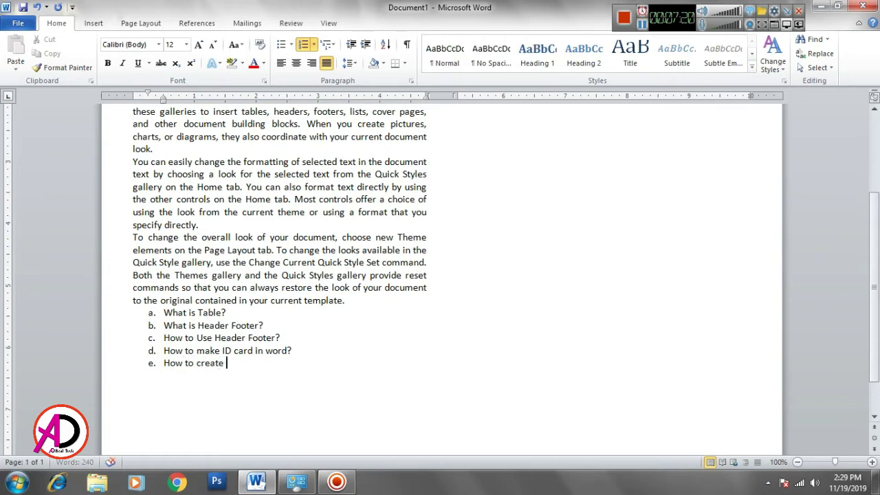
{"action": "type", "text": "Mag"}
{"action": "key", "text": "BackSpace"}
{"action": "type", "text": "rgin"}
{"action": "type", "text": "?"}
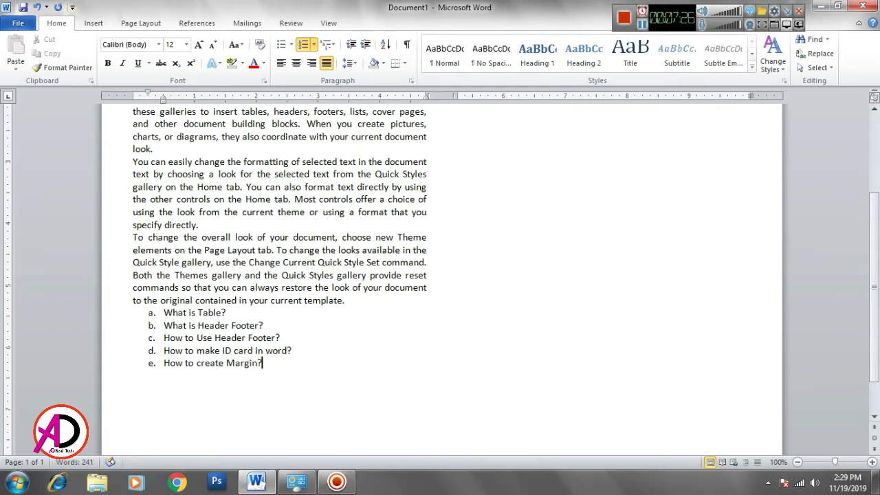
{"action": "key", "text": "Return"}
{"action": "left_click", "coordinate": [300, 46]}
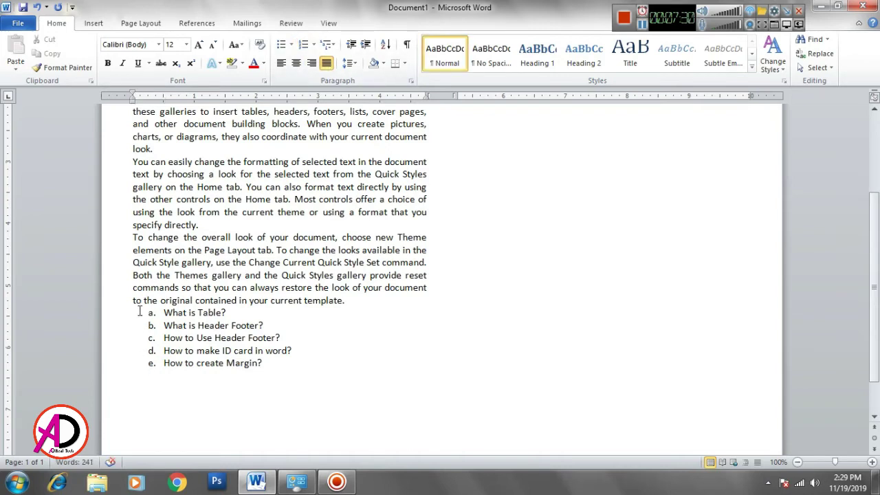
Type the heading 'QB. Answer the Following Question?' below question e and bold it.
{"action": "scroll", "coordinate": [336, 359], "scroll_direction": "down", "scroll_amount": 1}
{"action": "scroll", "coordinate": [295, 316], "scroll_direction": "up", "scroll_amount": 4}
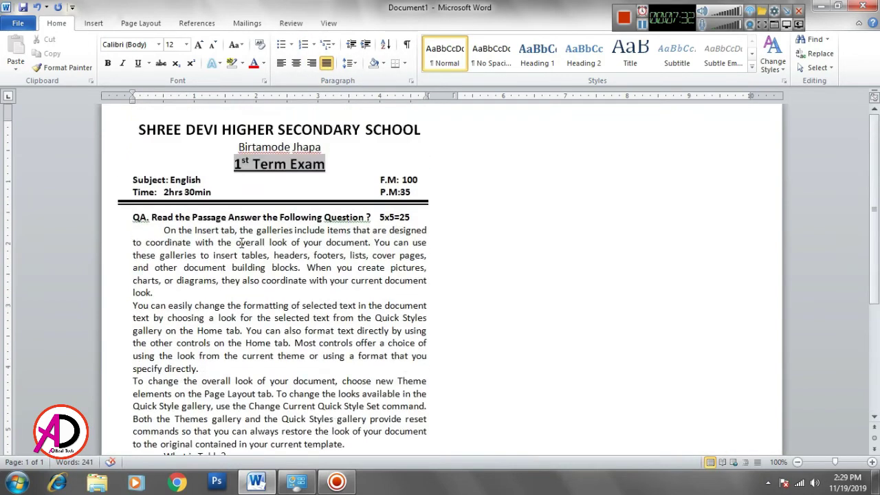
{"action": "scroll", "coordinate": [259, 275], "scroll_direction": "down", "scroll_amount": 5}
{"action": "type", "text": "Q"}
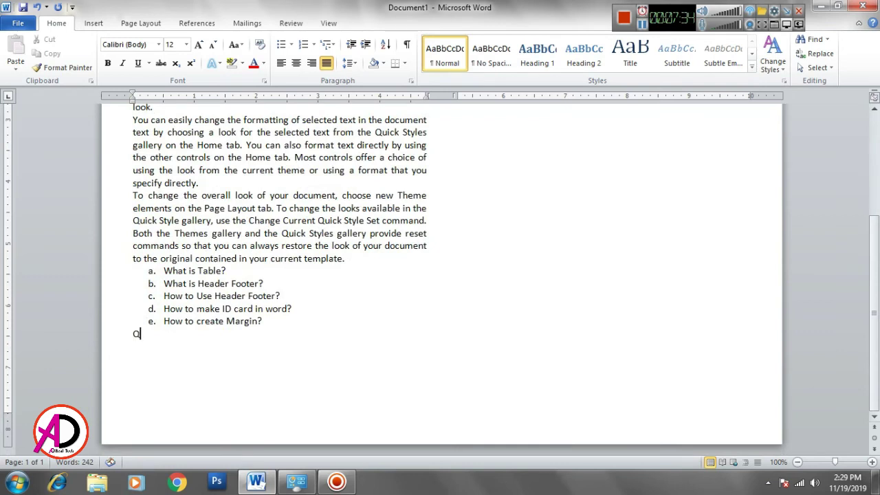
{"action": "type", "text": "B"}
{"action": "type", "text": "."}
{"action": "type", "text": " Ans"}
{"action": "type", "text": "wer the"}
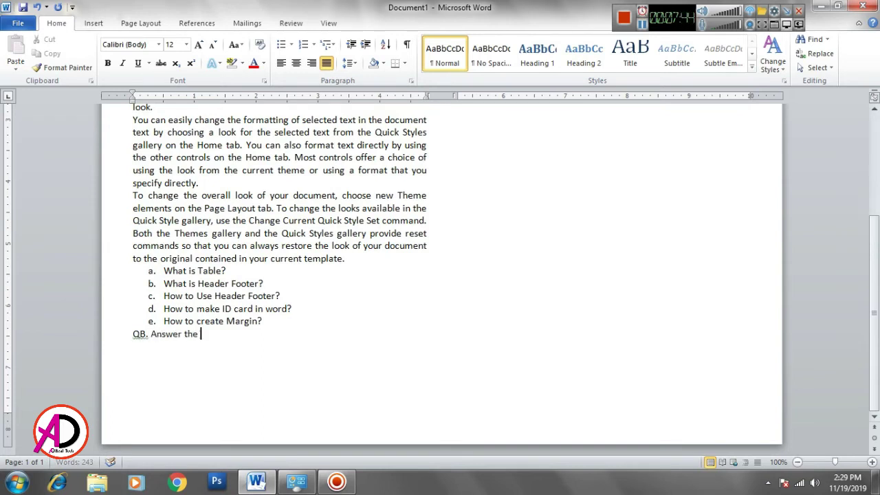
{"action": "type", "text": " Fol"}
{"action": "type", "text": "lowin"}
{"action": "type", "text": "g Q"}
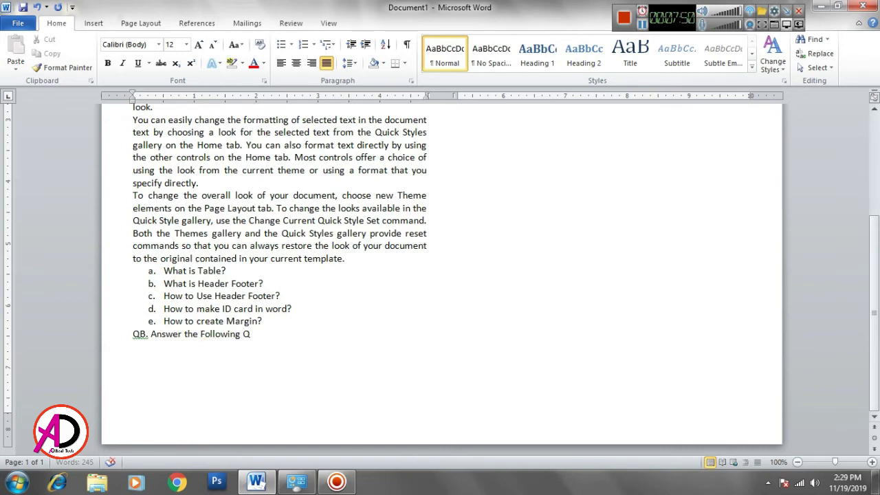
{"action": "type", "text": "uestion"}
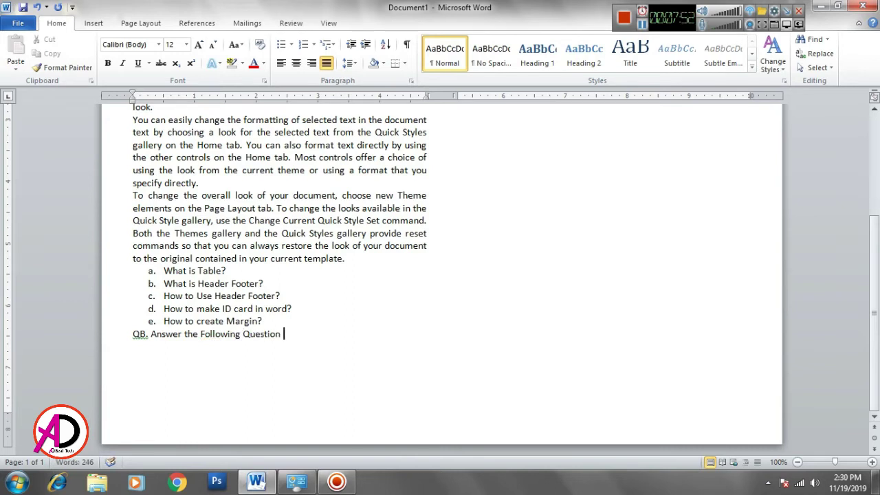
{"action": "type", "text": " ?"}
{"action": "key", "text": "BackSpace"}
{"action": "key", "text": "BackSpace"}
{"action": "type", "text": "?"}
{"action": "left_click_drag", "start_coordinate": [286, 334], "coordinate": [134, 334]}
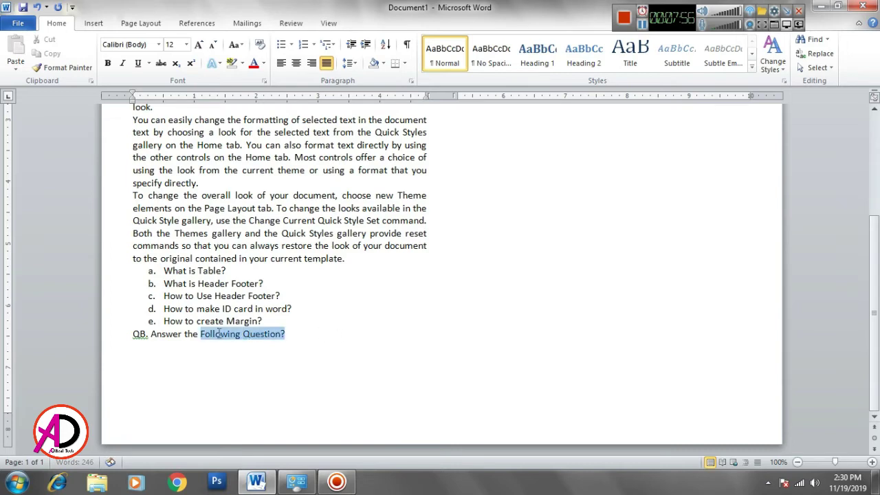
{"action": "left_click", "coordinate": [107, 63]}
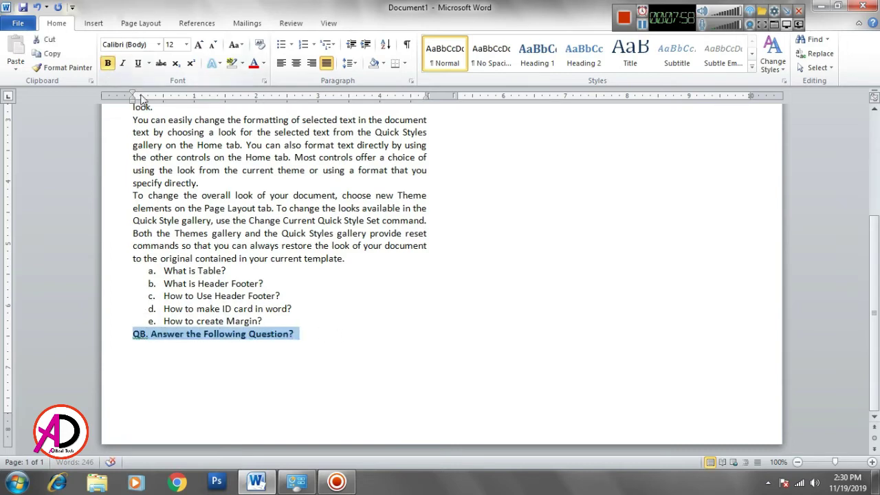
{"action": "left_click", "coordinate": [345, 310]}
{"action": "scroll", "coordinate": [330, 330], "scroll_direction": "up", "scroll_amount": 4}
{"action": "scroll", "coordinate": [327, 346], "scroll_direction": "down", "scroll_amount": 3}
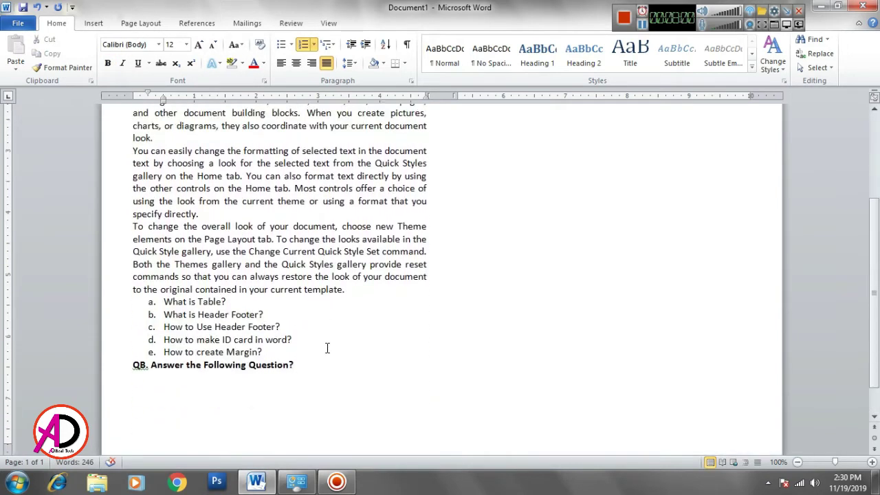
{"action": "scroll", "coordinate": [328, 347], "scroll_direction": "down", "scroll_amount": 1}
Add a blank line above the QB heading and start an a. b. c. list below it.
{"action": "left_click", "coordinate": [133, 334]}
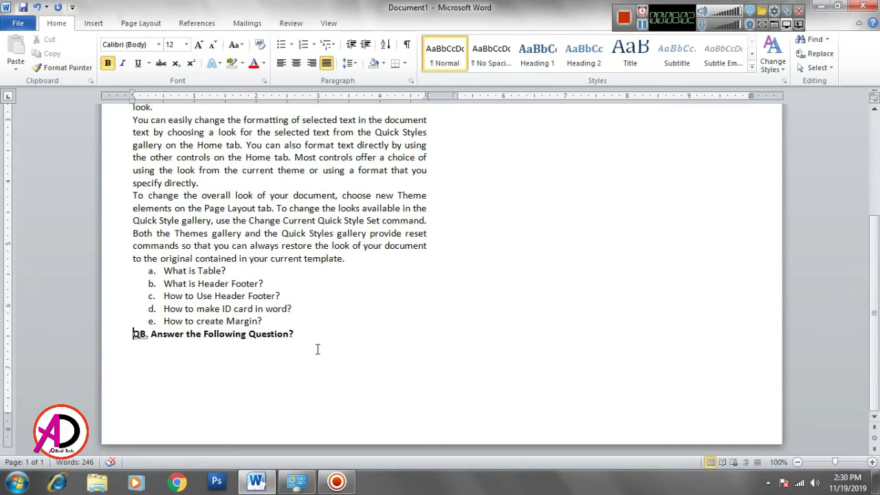
{"action": "key", "text": "Return"}
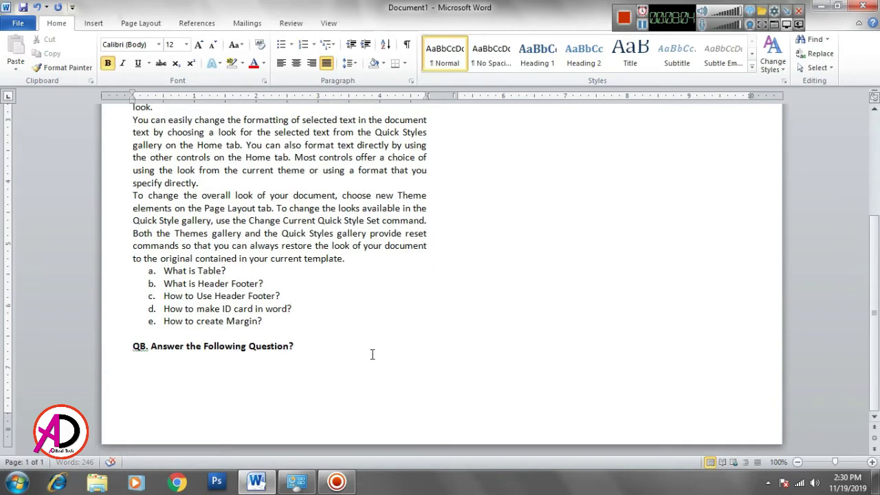
{"action": "left_click", "coordinate": [391, 356]}
{"action": "key", "text": "Return"}
{"action": "left_click", "coordinate": [313, 44]}
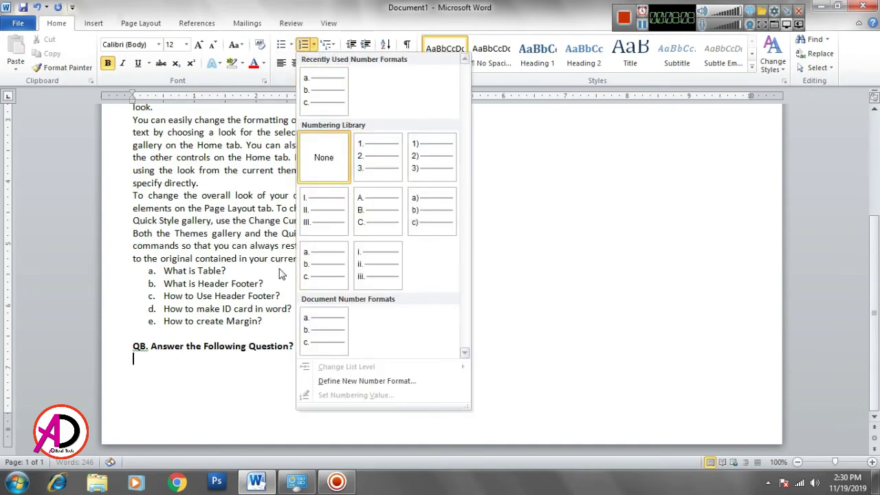
{"action": "left_click", "coordinate": [327, 275]}
Type question a. 'How to use page number?' in non-bold text.
{"action": "left_click", "coordinate": [153, 359]}
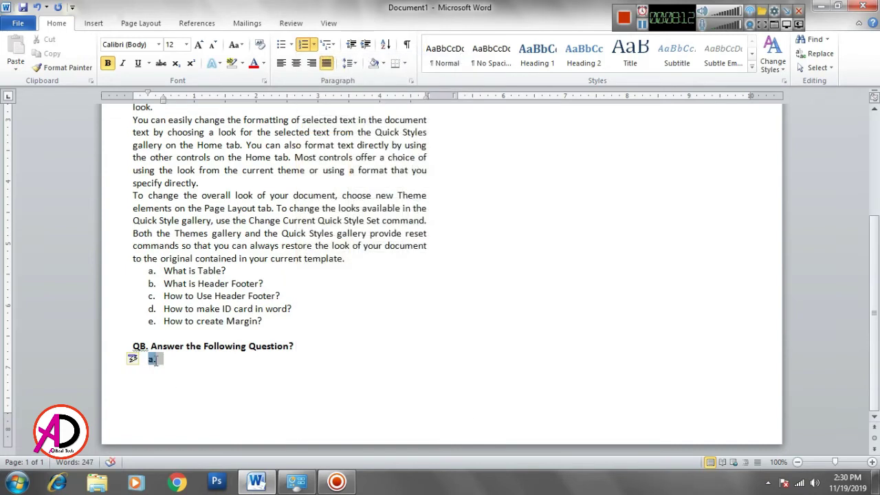
{"action": "left_click", "coordinate": [189, 372]}
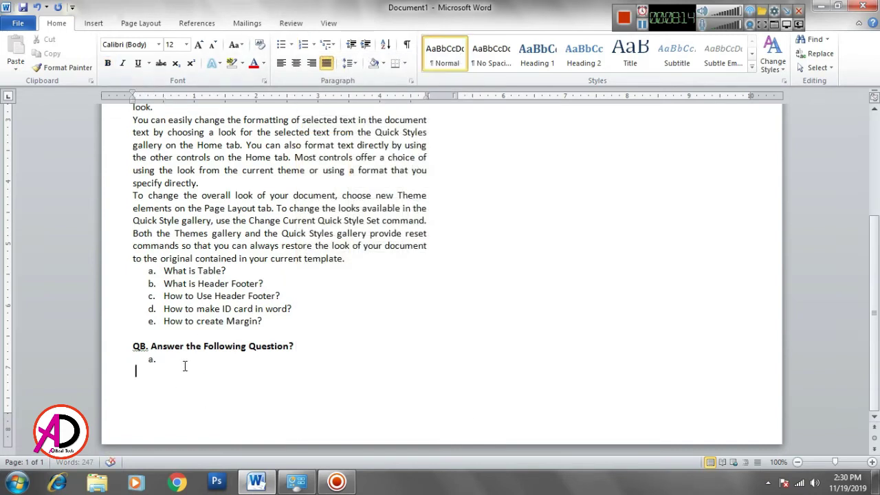
{"action": "left_click", "coordinate": [193, 359]}
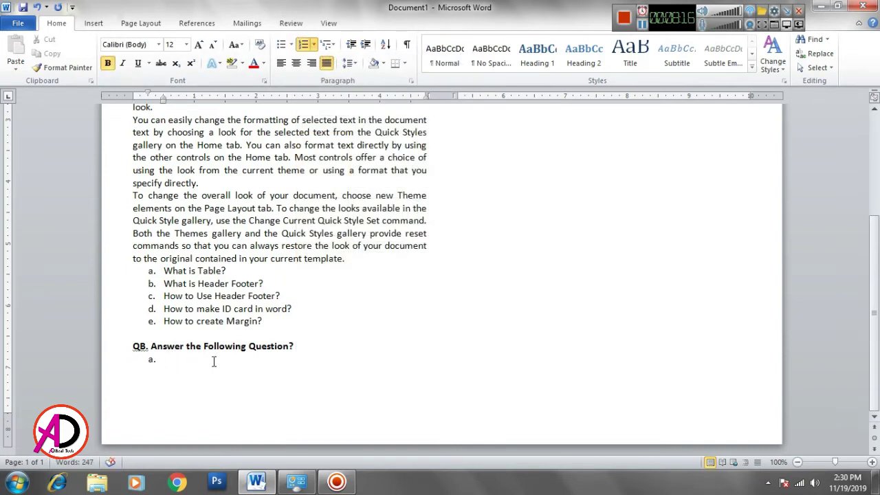
{"action": "type", "text": "How t"}
{"action": "key", "text": "BackSpace"}
{"action": "key", "text": "BackSpace"}
{"action": "key", "text": "BackSpace"}
{"action": "key", "text": "BackSpace"}
{"action": "key", "text": "ctrl+b"}
{"action": "type", "text": "Ho"}
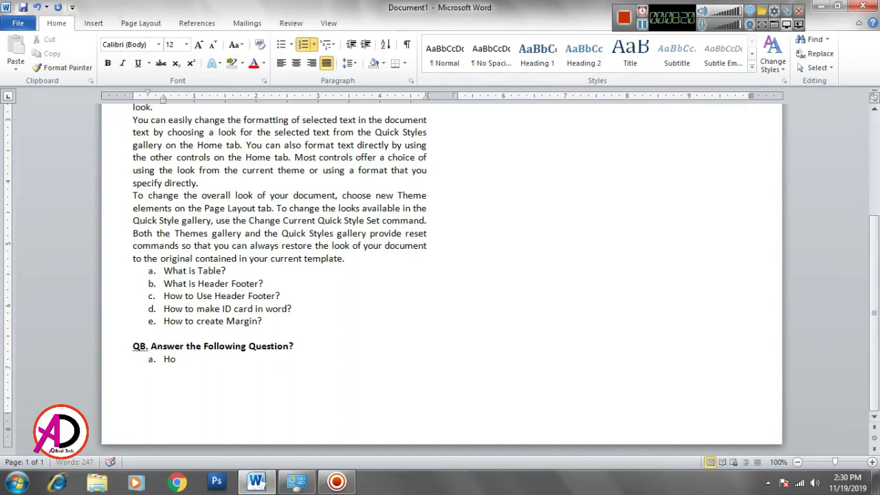
{"action": "type", "text": "o"}
{"action": "type", "text": " use "}
{"action": "type", "text": "p"}
{"action": "type", "text": "age num"}
{"action": "type", "text": "ner"}
{"action": "key", "text": "BackSpace"}
{"action": "key", "text": "BackSpace"}
{"action": "key", "text": "BackSpace"}
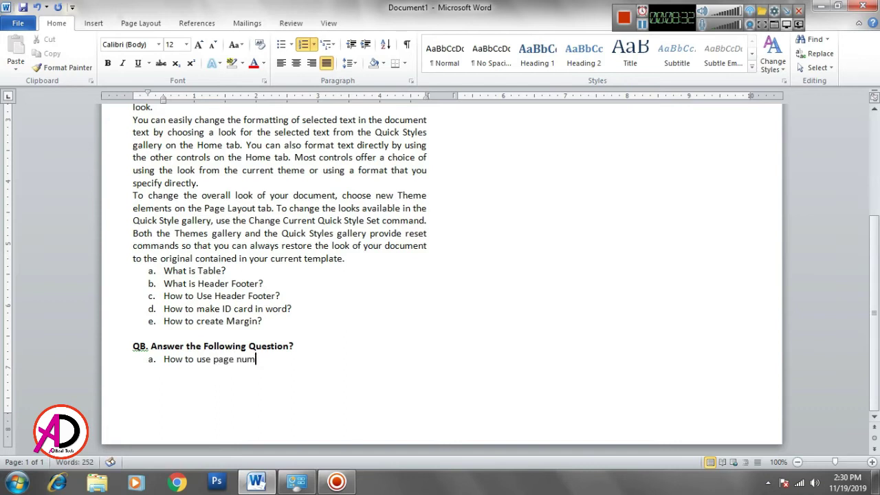
{"action": "type", "text": "ber "}
{"action": "type", "text": "?"}
{"action": "key", "text": "Return"}
Add b. 'How to use page brooder?' and begin c. 'How to use underline in the text?'.
{"action": "type", "text": "How"}
{"action": "type", "text": " to use "}
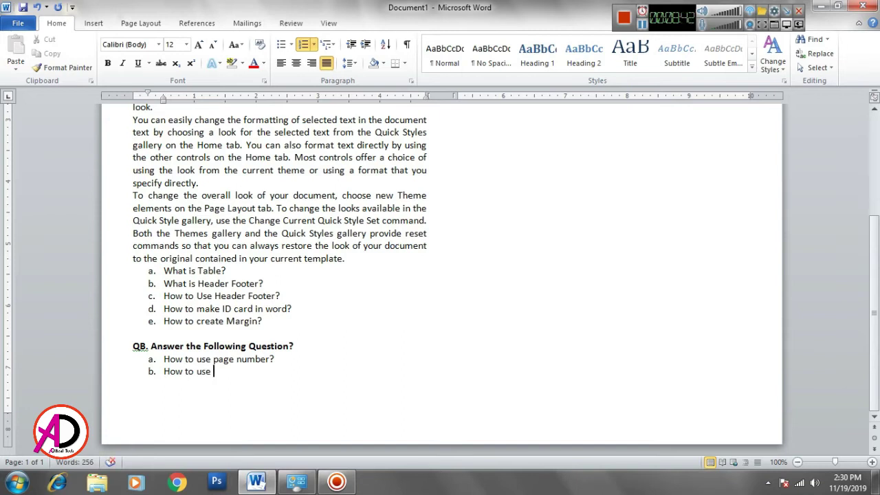
{"action": "type", "text": "page"}
{"action": "type", "text": " b"}
{"action": "type", "text": "ooder"}
{"action": "right_click", "coordinate": [250, 373]}
{"action": "left_click", "coordinate": [313, 123]}
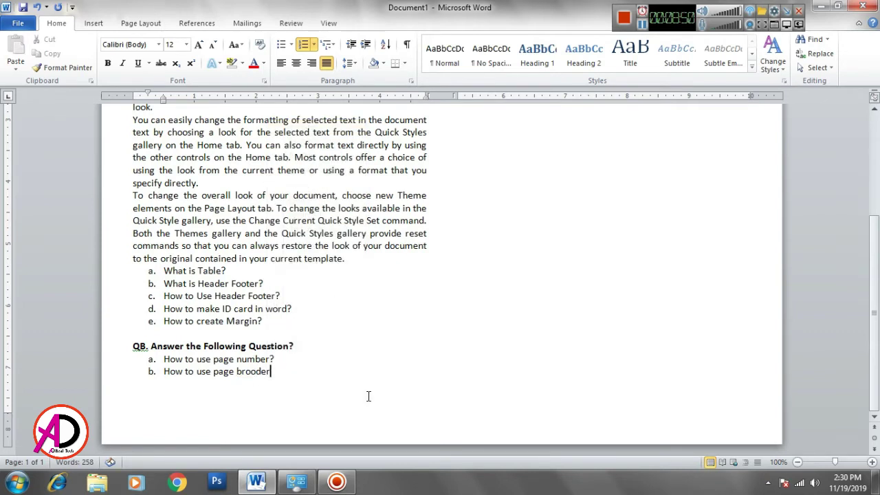
{"action": "type", "text": "?"}
{"action": "key", "text": "Return"}
{"action": "type", "text": "How "}
{"action": "type", "text": "to "}
{"action": "type", "text": "u"}
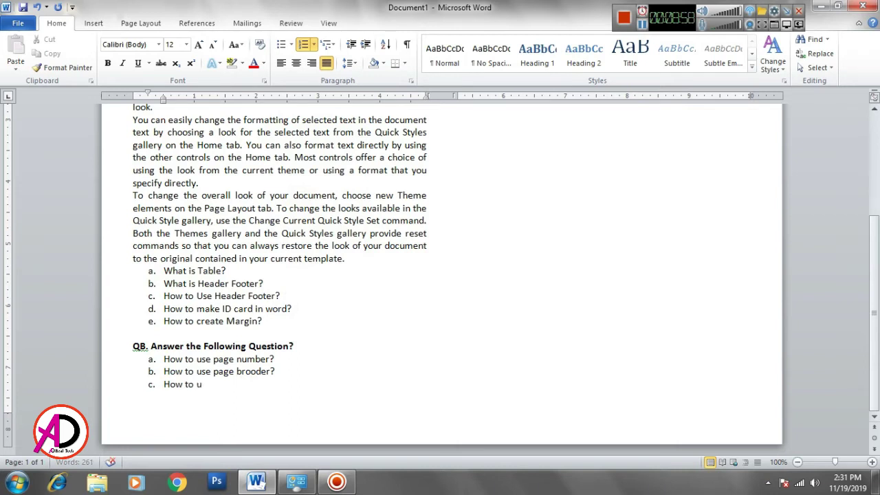
{"action": "type", "text": "se"}
{"action": "type", "text": " un"}
{"action": "type", "text": "derline"}
{"action": "type", "text": " in the "}
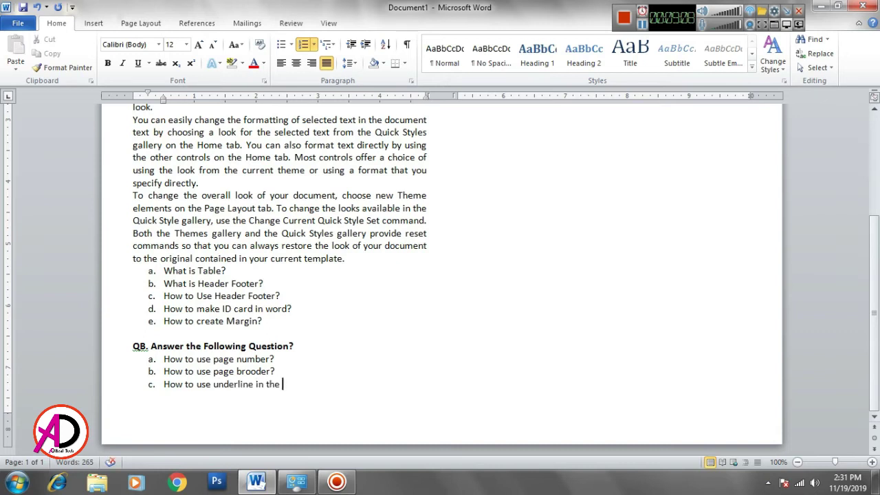
{"action": "type", "text": "text"}
{"action": "type", "text": "?"}
Add question d. about how to use Bullets in the text.
{"action": "key", "text": "Return"}
{"action": "type", "text": "Ho"}
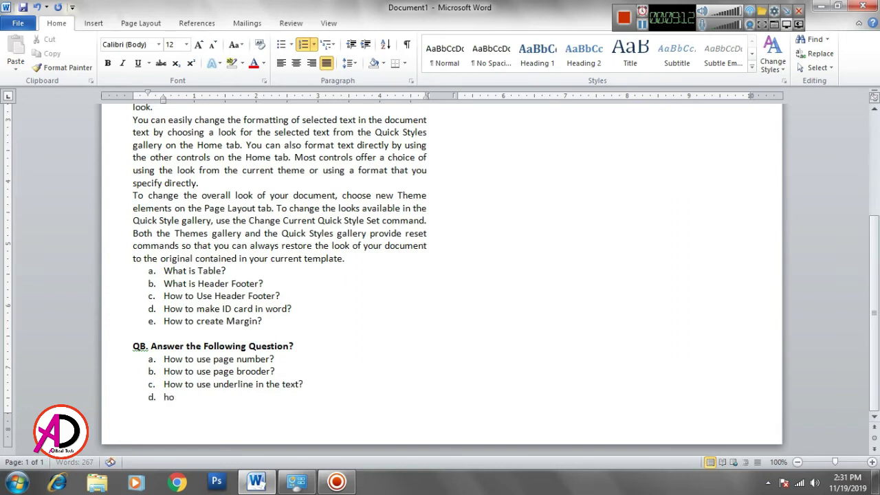
{"action": "type", "text": "w to"}
{"action": "type", "text": " use"}
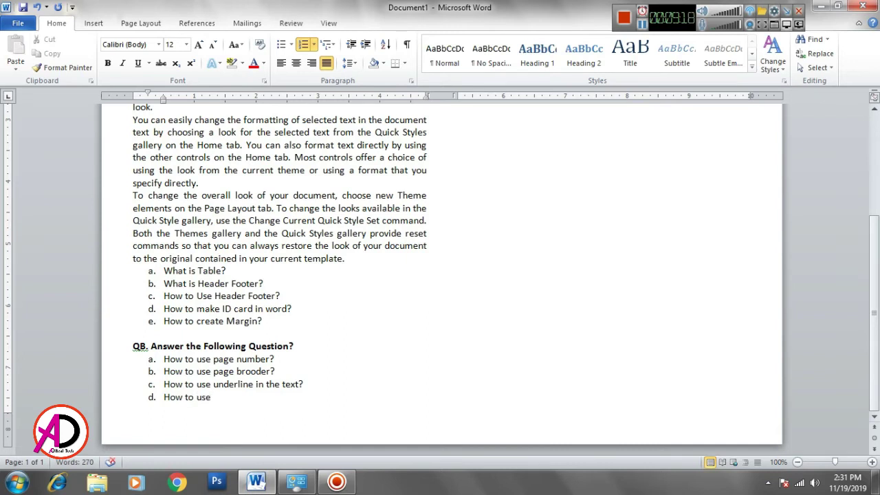
{"action": "type", "text": " Bulle"}
{"action": "type", "text": "ts"}
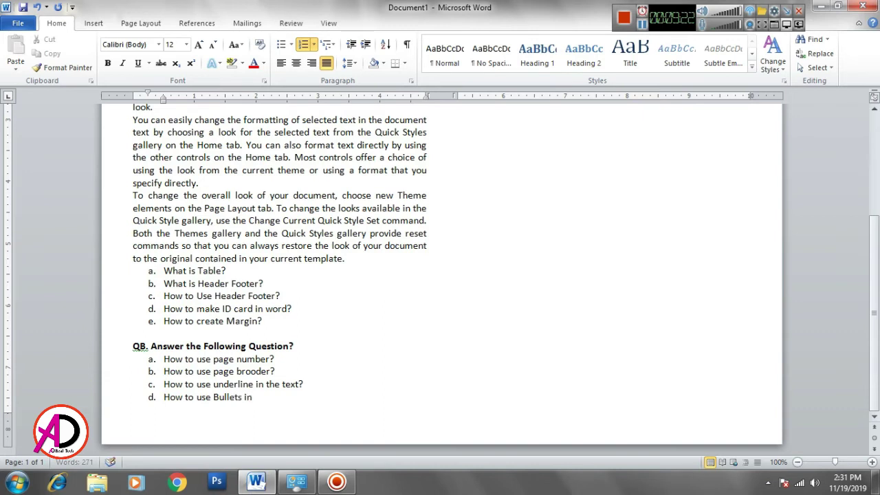
{"action": "type", "text": " in "}
{"action": "type", "text": "in ther"}
{"action": "key", "text": "BackSpace"}
{"action": "key", "text": "BackSpace"}
{"action": "key", "text": "BackSpace"}
{"action": "type", "text": "ext"}
{"action": "key", "text": "Return"}
Type the last question e. 'What is font', removing the extra empty item.
{"action": "scroll", "coordinate": [456, 418], "scroll_direction": "down", "scroll_amount": 5}
{"action": "scroll", "coordinate": [516, 258], "scroll_direction": "up", "scroll_amount": 3}
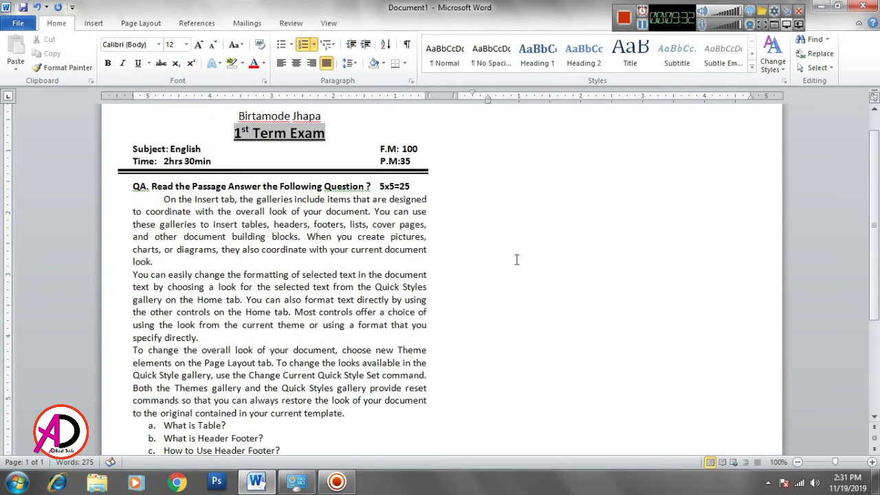
{"action": "scroll", "coordinate": [491, 208], "scroll_direction": "up", "scroll_amount": 3}
{"action": "key", "text": "BackSpace"}
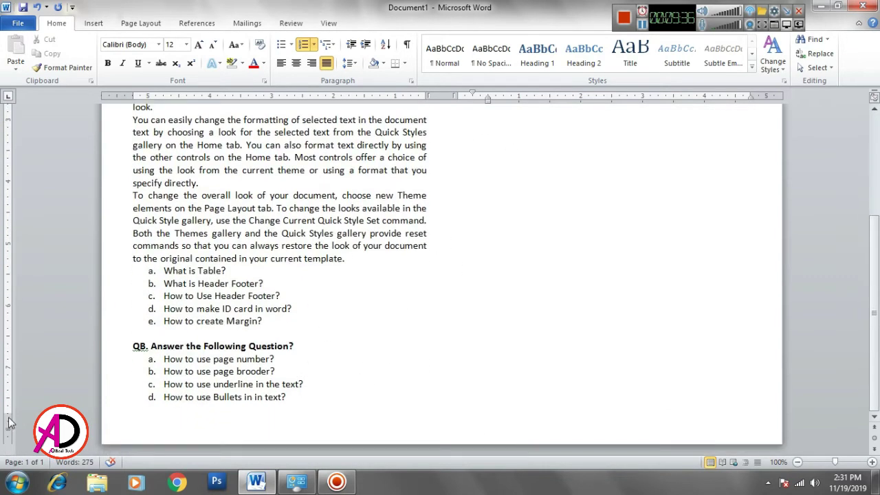
{"action": "left_click_drag", "start_coordinate": [12, 417], "coordinate": [12, 420]}
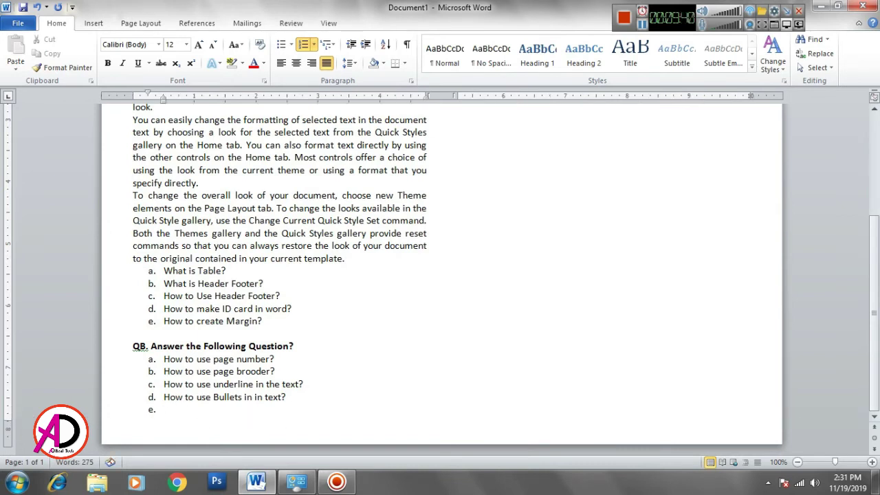
{"action": "type", "text": "How"}
{"action": "key", "text": "BackSpace"}
{"action": "key", "text": "BackSpace"}
{"action": "key", "text": "BackSpace"}
{"action": "type", "text": "What i"}
{"action": "type", "text": "s fon"}
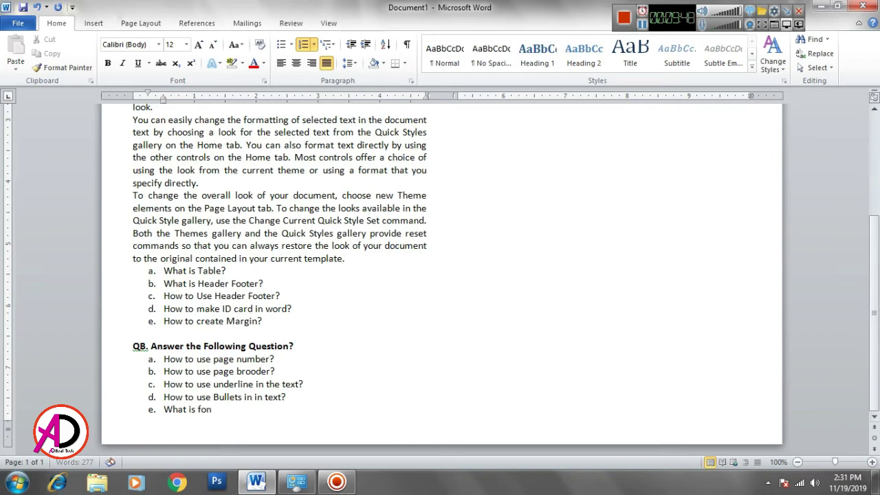
{"action": "type", "text": "t"}
{"action": "key", "text": "BackSpace"}
{"action": "key", "text": "ctrl+Home"}
Select and copy the whole QB question set.
{"action": "scroll", "coordinate": [394, 394], "scroll_direction": "down", "scroll_amount": 4}
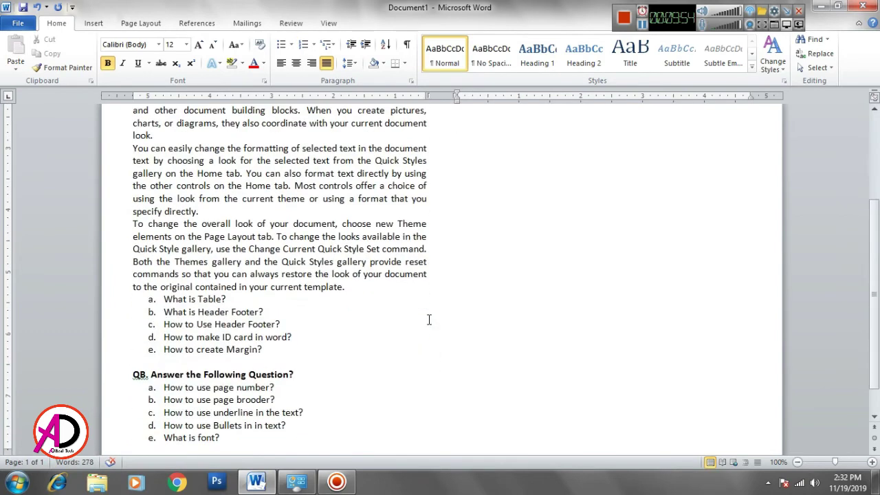
{"action": "scroll", "coordinate": [428, 321], "scroll_direction": "up", "scroll_amount": 5}
{"action": "scroll", "coordinate": [206, 395], "scroll_direction": "down", "scroll_amount": 3}
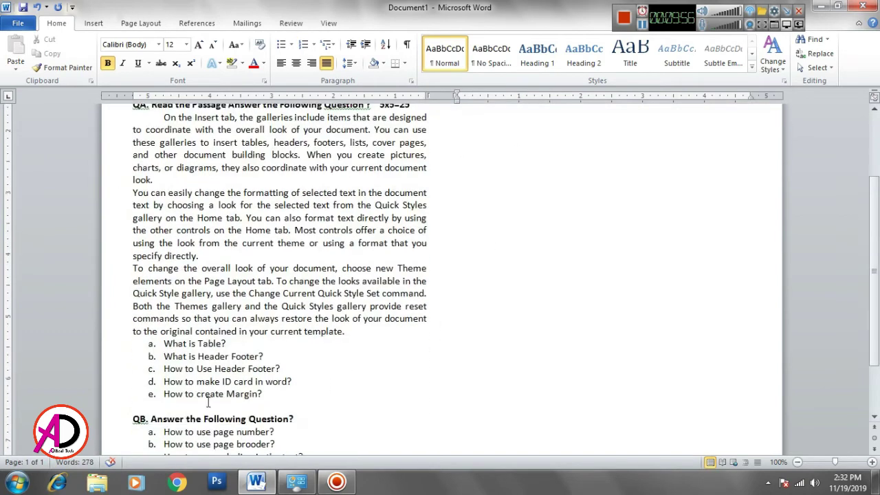
{"action": "scroll", "coordinate": [129, 342], "scroll_direction": "down", "scroll_amount": 2}
{"action": "left_click_drag", "start_coordinate": [131, 343], "coordinate": [221, 410]}
{"action": "key", "text": "ctrl+c"}
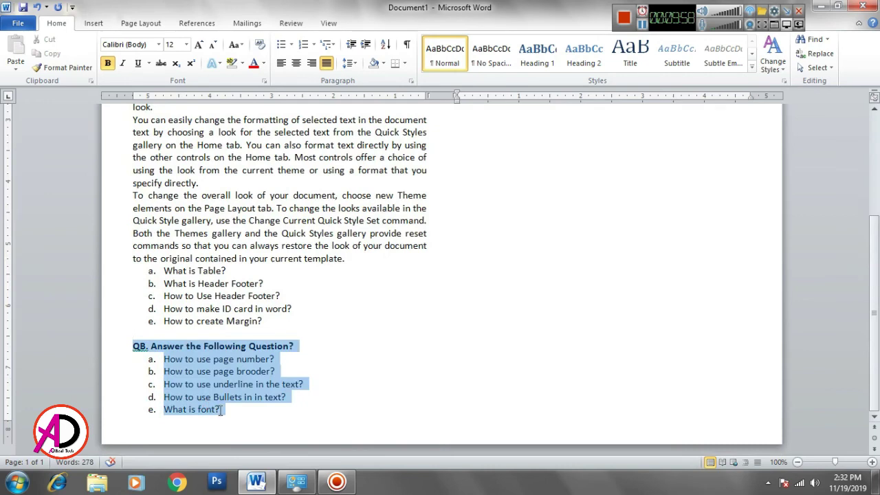
{"action": "left_click", "coordinate": [60, 59]}
{"action": "scroll", "coordinate": [613, 316], "scroll_direction": "up", "scroll_amount": 3}
{"action": "scroll", "coordinate": [540, 248], "scroll_direction": "up", "scroll_amount": 2}
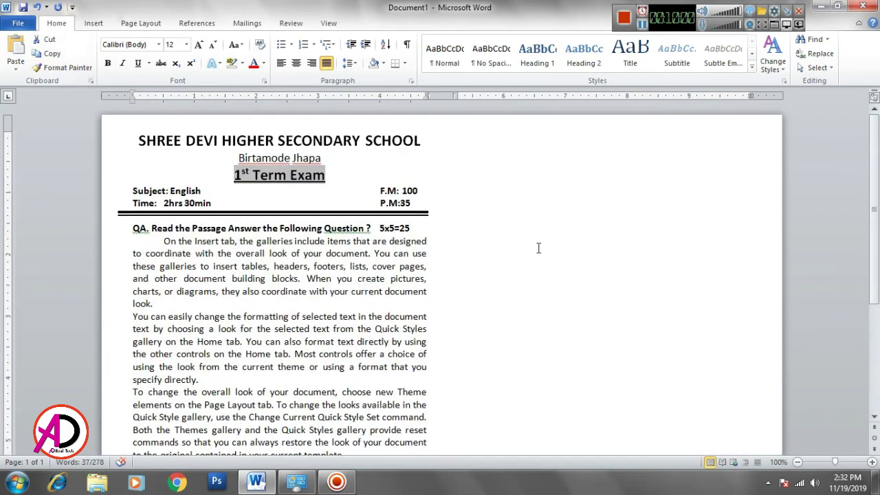
Paste six copies of the QB set into the right column.
{"action": "left_click", "coordinate": [475, 141]}
{"action": "type", "text": "QB. Answer the Following Question? a.\tHow to use page number? b.\tHow to use page brooder? c.\tHow to use underline in the text? d.\tHow to use Bullets in in text? e.\tWhat is font?"}
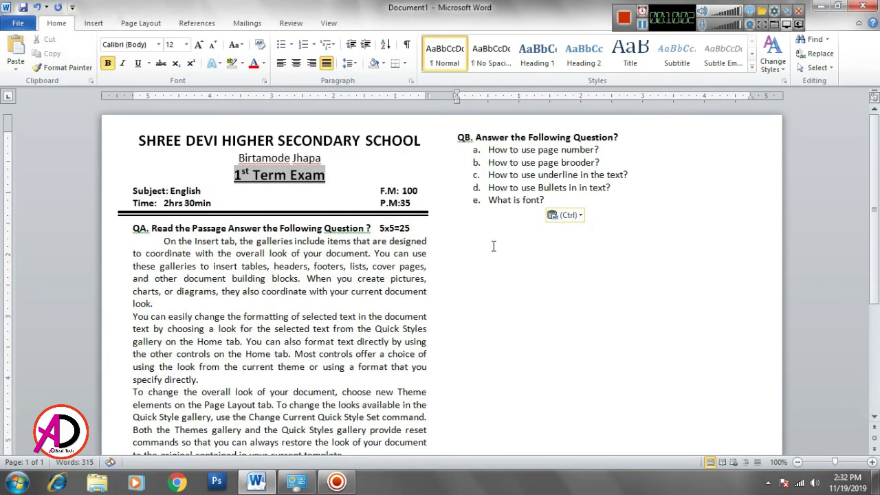
{"action": "type", "text": "QB. Answer the Following Question? a.\tHow to use page number? b.\tHow to use page brooder? c.\tHow to use underline in the text? d.\tHow to use Bullets in in text? e.\tWhat is font?"}
{"action": "key", "text": "ctrl+v"}
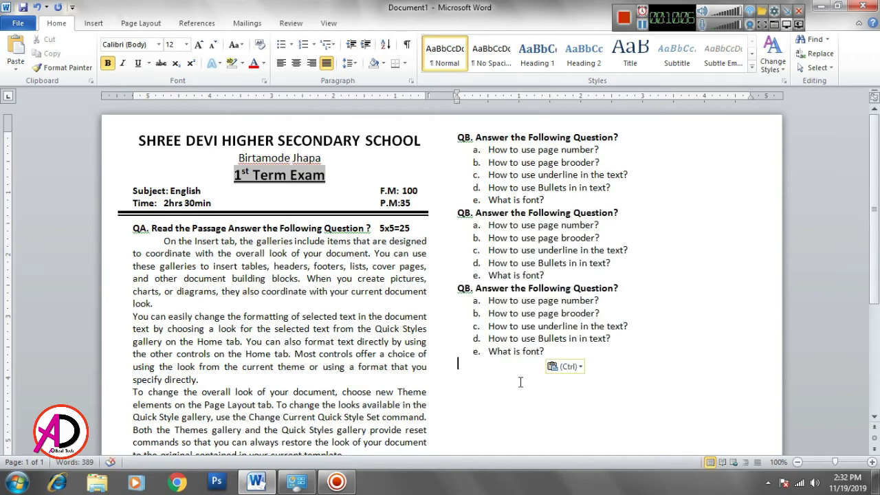
{"action": "type", "text": "QB. Answer the Following Question? a. How to use page number? b. How to use page brooder? c. How to use underline in the text? d. How to use Bullets in in text? e. What is font?"}
{"action": "key", "text": "ctrl+v"}
{"action": "scroll", "coordinate": [587, 395], "scroll_direction": "down", "scroll_amount": 3}
{"action": "key", "text": "ctrl+v"}
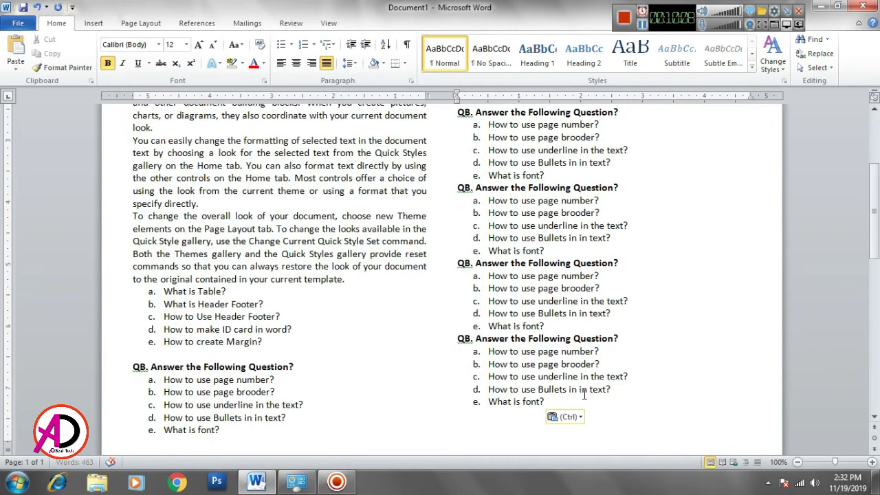
{"action": "key", "text": "ctrl+v"}
{"action": "key", "text": "ctrl"}
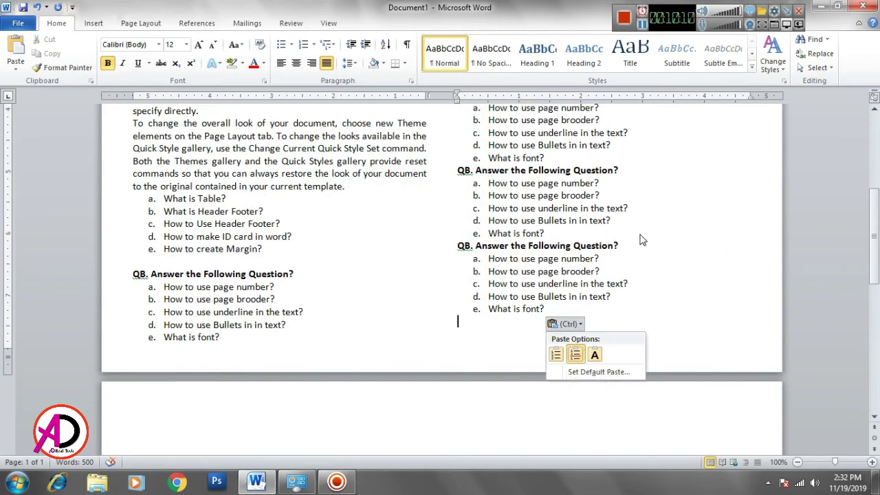
{"action": "key", "text": "Escape"}
Insert blank lines above the second, third and fourth QB headings.
{"action": "scroll", "coordinate": [617, 227], "scroll_direction": "up", "scroll_amount": 7}
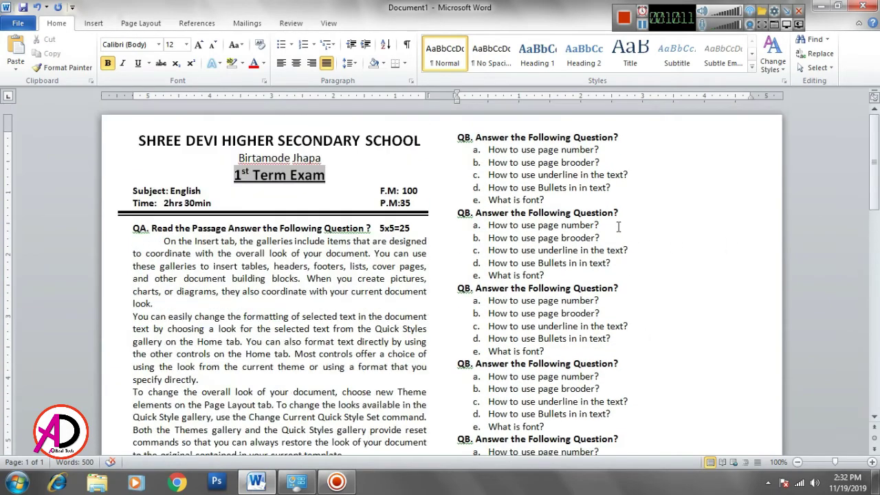
{"action": "left_click", "coordinate": [458, 213]}
{"action": "key", "text": "Return"}
{"action": "left_click", "coordinate": [458, 300]}
{"action": "key", "text": "Return"}
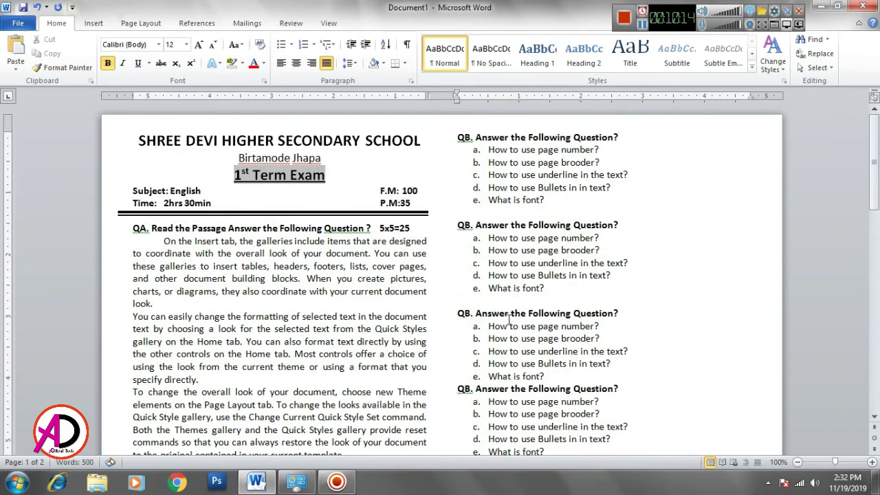
{"action": "scroll", "coordinate": [457, 354], "scroll_direction": "down", "scroll_amount": 3}
{"action": "left_click", "coordinate": [457, 371]}
{"action": "key", "text": "Return"}
Delete the stray item e on page 2 and return to page 1.
{"action": "scroll", "coordinate": [457, 365], "scroll_direction": "down", "scroll_amount": 5}
{"action": "scroll", "coordinate": [440, 334], "scroll_direction": "down", "scroll_amount": 1}
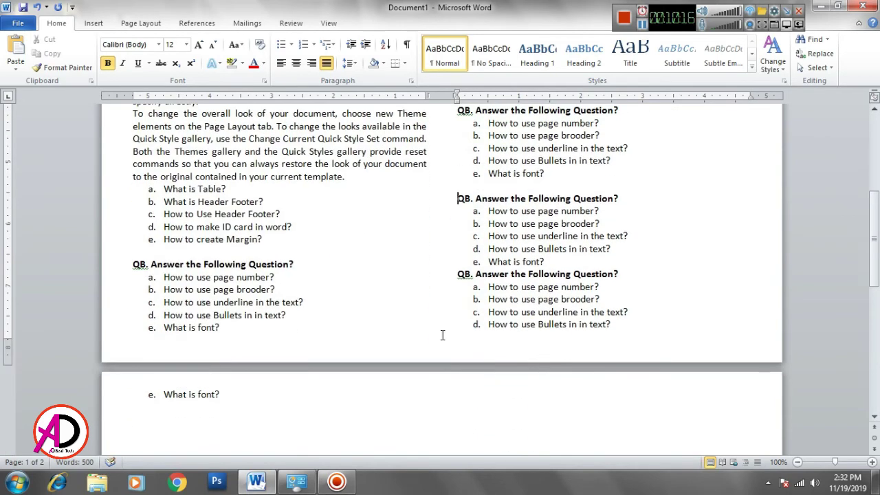
{"action": "left_click_drag", "start_coordinate": [220, 395], "coordinate": [153, 393]}
{"action": "key", "text": "BackSpace"}
{"action": "key", "text": "BackSpace"}
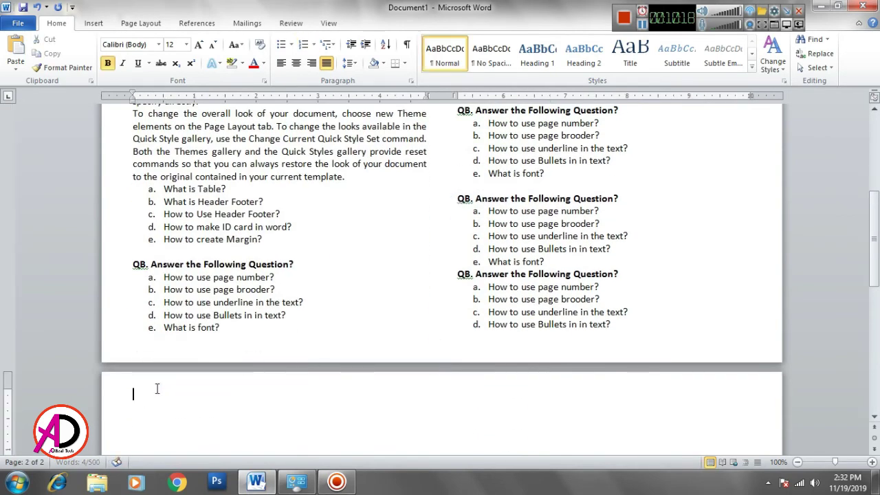
{"action": "scroll", "coordinate": [503, 333], "scroll_direction": "up", "scroll_amount": 8}
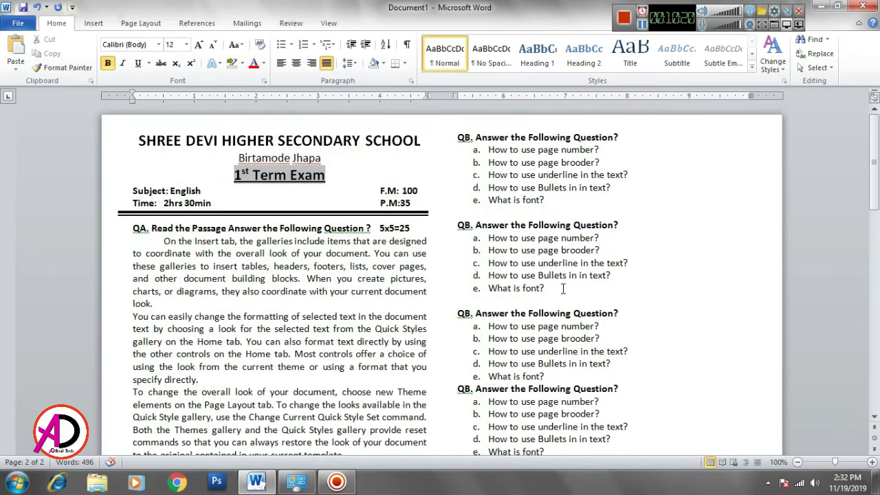
{"action": "scroll", "coordinate": [440, 206], "scroll_direction": "down", "scroll_amount": 1}
{"action": "scroll", "coordinate": [495, 309], "scroll_direction": "up", "scroll_amount": 1}
{"action": "left_click", "coordinate": [503, 329]}
Add the marks 2x5=10 at the right tab stop of the first two QB headings.
{"action": "left_click", "coordinate": [630, 136]}
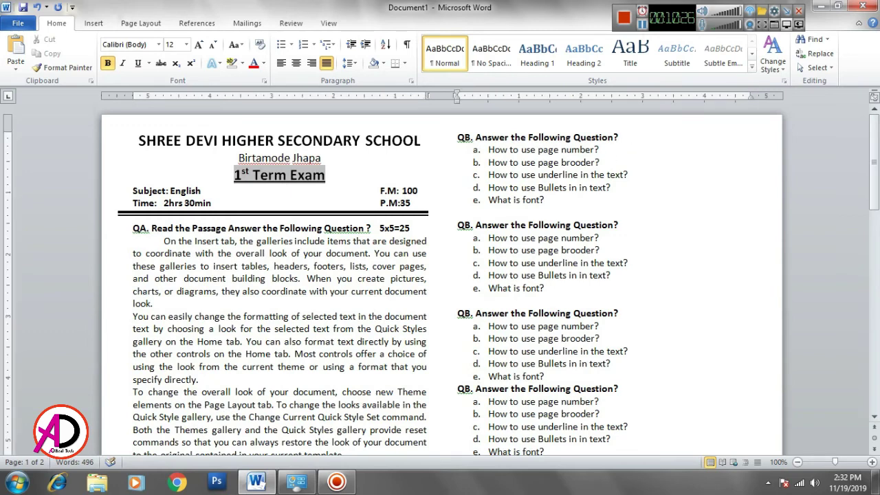
{"action": "key", "text": "Tab"}
{"action": "type", "text": "2"}
{"action": "type", "text": "x8"}
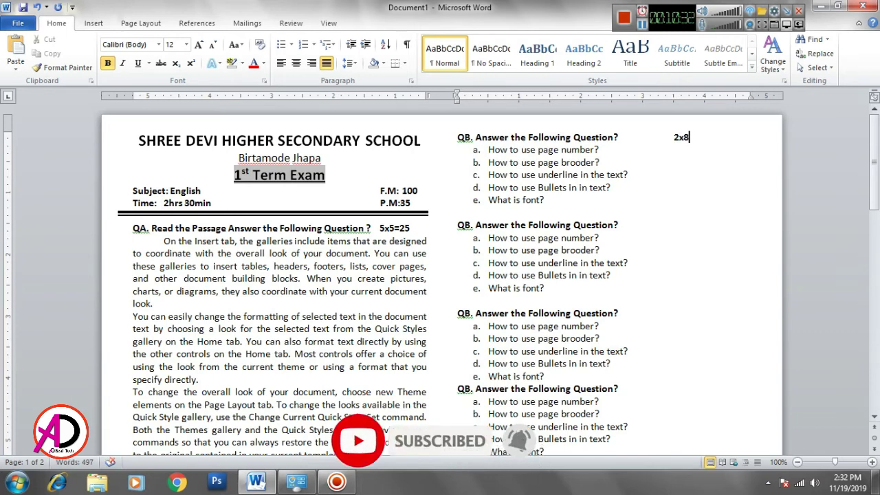
{"action": "key", "text": "BackSpace"}
{"action": "type", "text": "5"}
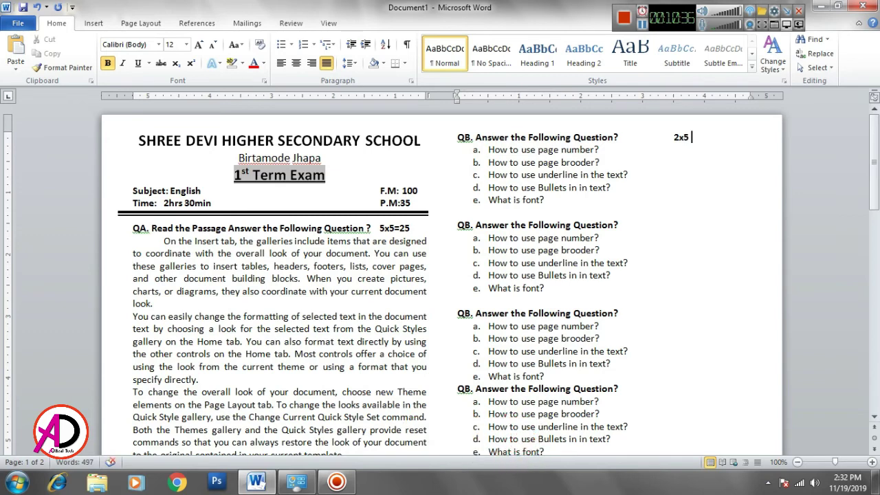
{"action": "type", "text": " =10"}
{"action": "left_click", "coordinate": [610, 187]}
{"action": "left_click", "coordinate": [619, 225]}
{"action": "key", "text": "Tab"}
{"action": "type", "text": "x5="}
{"action": "type", "text": "10"}
{"action": "left_click", "coordinate": [627, 262]}
Add the marks 3x5=15 beside the third QB heading.
{"action": "left_click", "coordinate": [458, 300]}
{"action": "key", "text": "Tab"}
{"action": "type", "text": "3"}
{"action": "type", "text": "x5="}
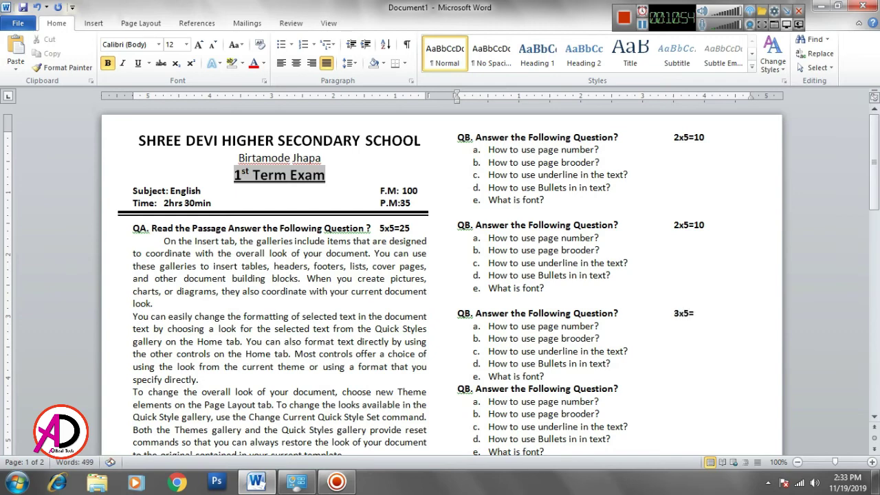
{"action": "type", "text": "15"}
{"action": "key", "text": "Down"}
{"action": "key", "text": "Down"}
{"action": "key", "text": "Down"}
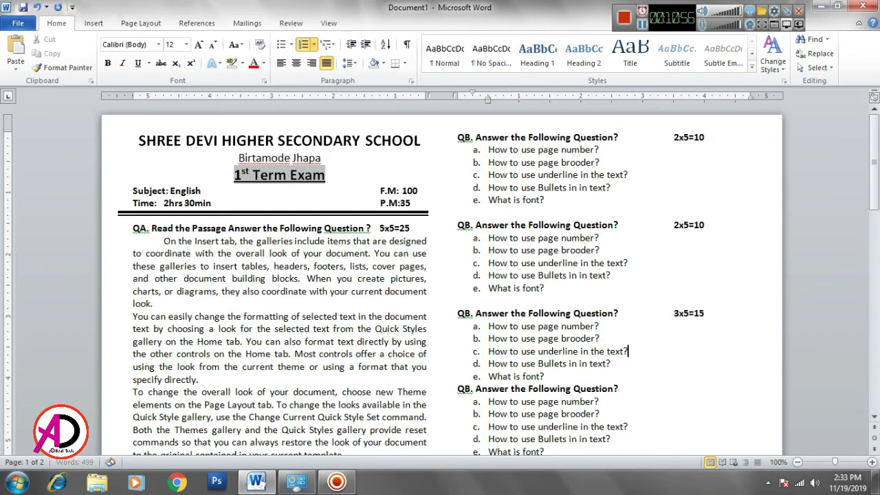
{"action": "key", "text": "Down"}
{"action": "key", "text": "Down"}
{"action": "key", "text": "Down"}
{"action": "key", "text": "Up"}
{"action": "key", "text": "Down"}
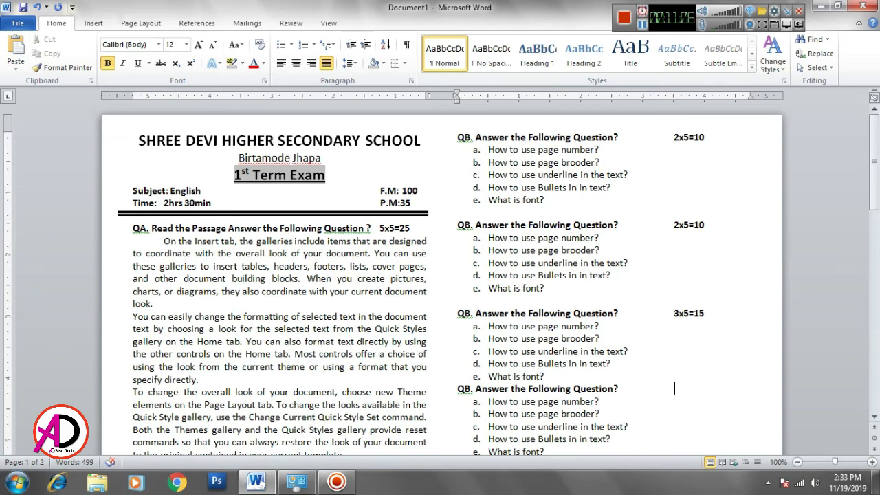
Add marks 4x5=20 and 2x5=10 to the later QB headings, fixing a mistyped 7x5=35.
{"action": "type", "text": "4"}
{"action": "type", "text": "x5="}
{"action": "type", "text": "20"}
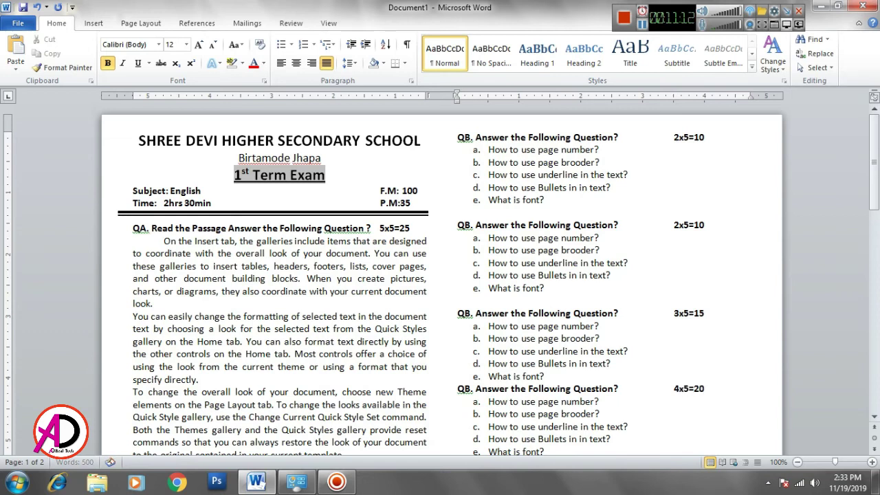
{"action": "key", "text": "Down"}
{"action": "key", "text": "Down"}
{"action": "key", "text": "Down"}
{"action": "key", "text": "Down"}
{"action": "key", "text": "Down"}
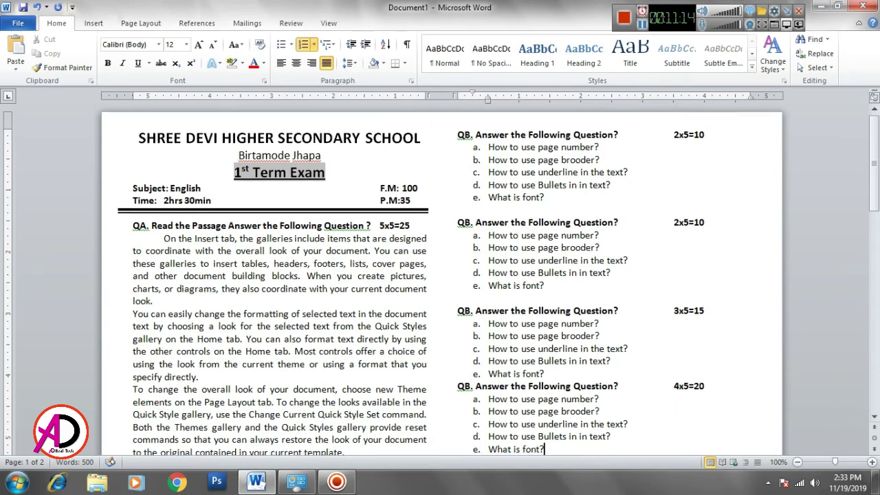
{"action": "key", "text": "Down"}
{"action": "key", "text": "Down"}
{"action": "key", "text": "Down"}
{"action": "key", "text": "Down"}
{"action": "key", "text": "Up"}
{"action": "key", "text": "Up"}
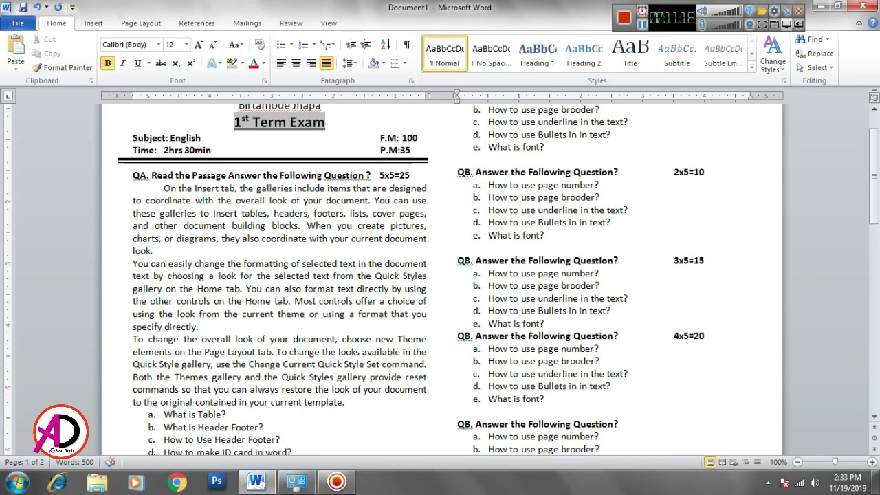
{"action": "type", "text": "7x"}
{"action": "type", "text": "5="}
{"action": "type", "text": "35"}
{"action": "key", "text": "BackSpace"}
{"action": "key", "text": "BackSpace"}
{"action": "key", "text": "BackSpace"}
{"action": "type", "text": "2"}
{"action": "type", "text": "x"}
{"action": "type", "text": "5=10"}
Add marks 3x15=15 at the tab position of the left-column QB heading.
{"action": "scroll", "coordinate": [385, 279], "scroll_direction": "down", "scroll_amount": 4}
{"action": "left_click", "coordinate": [307, 335]}
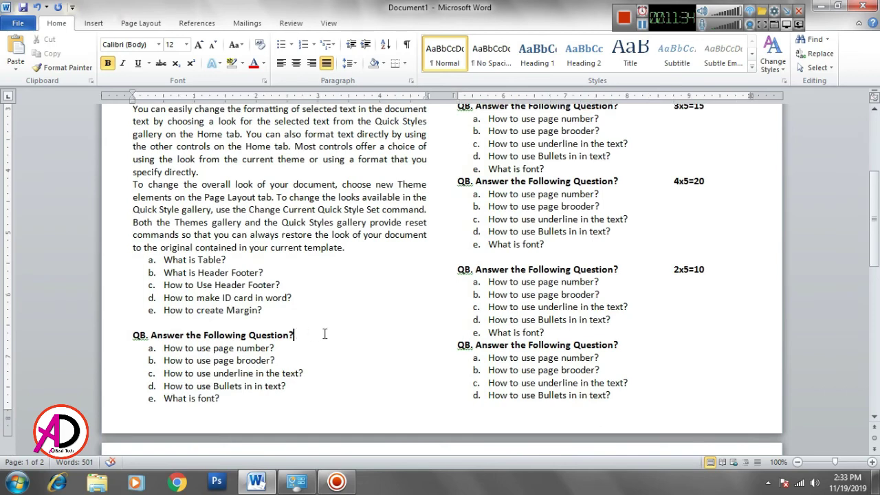
{"action": "key", "text": "Tab"}
{"action": "type", "text": "3x"}
{"action": "type", "text": "1"}
{"action": "type", "text": "5="}
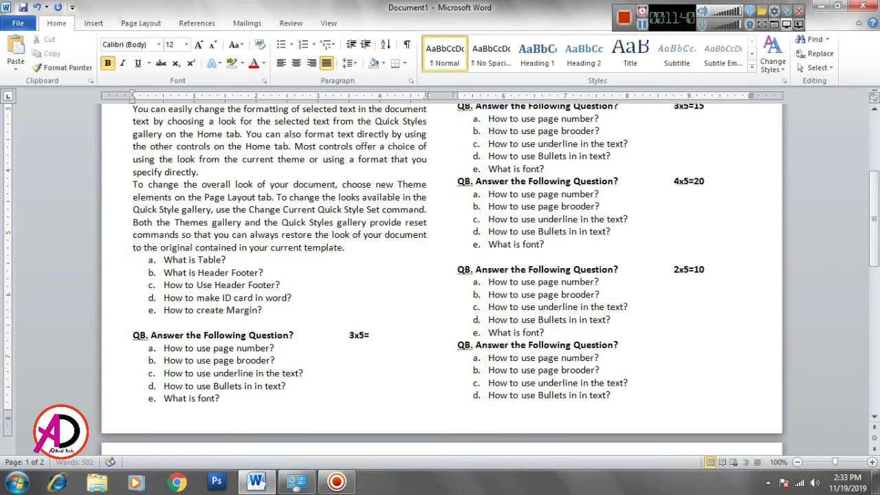
{"action": "type", "text": "15"}
{"action": "scroll", "coordinate": [332, 326], "scroll_direction": "down", "scroll_amount": 4}
{"action": "scroll", "coordinate": [481, 323], "scroll_direction": "up", "scroll_amount": 6}
{"action": "scroll", "coordinate": [483, 244], "scroll_direction": "up", "scroll_amount": 2}
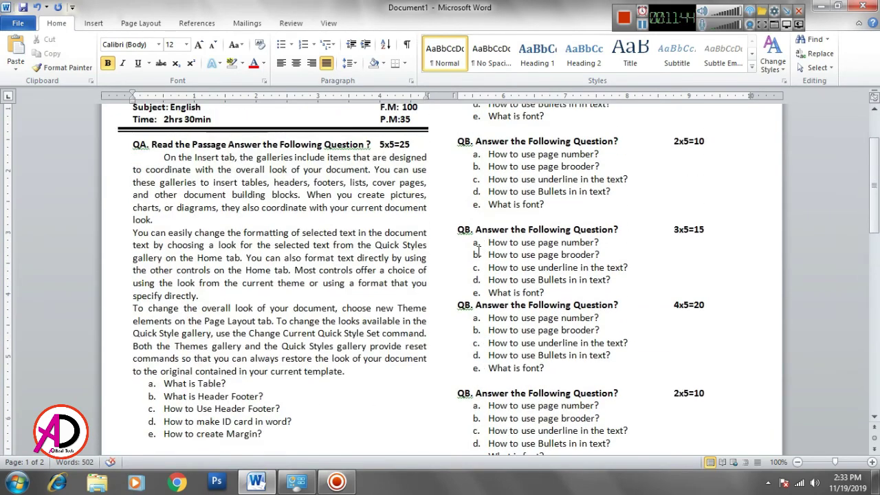
{"action": "scroll", "coordinate": [477, 252], "scroll_direction": "up", "scroll_amount": 2}
Reletter the first two right-column headings to QC and QD.
{"action": "left_click", "coordinate": [471, 137]}
{"action": "key", "text": "BackSpace"}
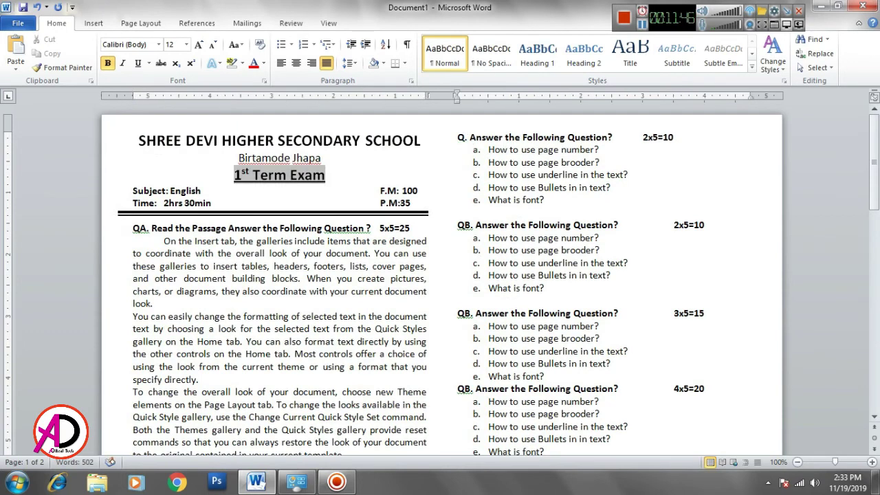
{"action": "type", "text": "C"}
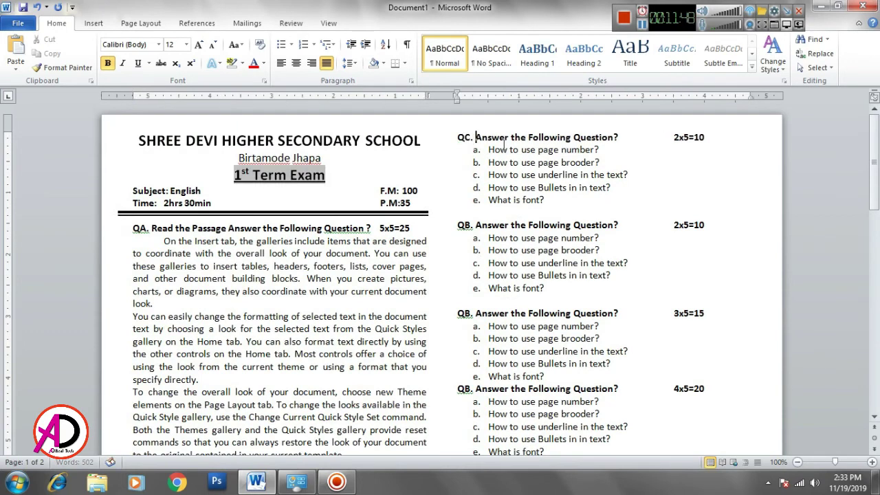
{"action": "key", "text": "Down"}
{"action": "key", "text": "Down"}
{"action": "key", "text": "Down"}
{"action": "key", "text": "Down"}
{"action": "key", "text": "BackSpace"}
{"action": "key", "text": "BackSpace"}
{"action": "type", "text": "C"}
{"action": "key", "text": "Down"}
{"action": "left_click", "coordinate": [469, 314]}
{"action": "key", "text": "BackSpace"}
{"action": "type", "text": "D"}
{"action": "left_click", "coordinate": [488, 351]}
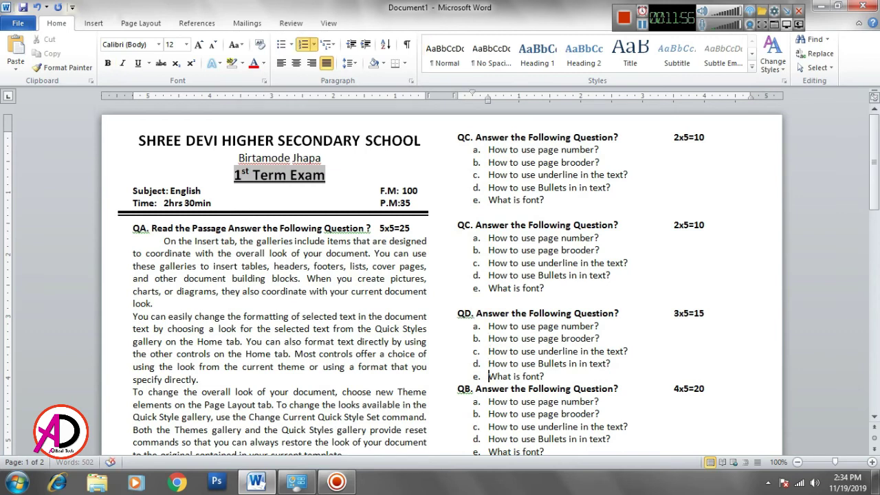
{"action": "left_click", "coordinate": [489, 364]}
{"action": "left_click", "coordinate": [489, 275]}
{"action": "left_click", "coordinate": [472, 225]}
{"action": "key", "text": "BackSpace"}
{"action": "type", "text": "D"}
Reletter the remaining right-column headings to QE, QF, QG and QH.
{"action": "left_click", "coordinate": [488, 251]}
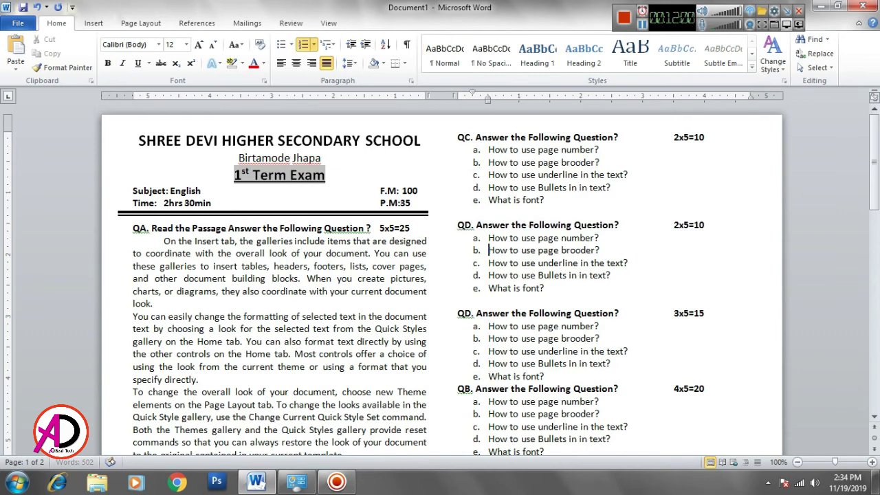
{"action": "left_click", "coordinate": [472, 313]}
{"action": "key", "text": "BackSpace"}
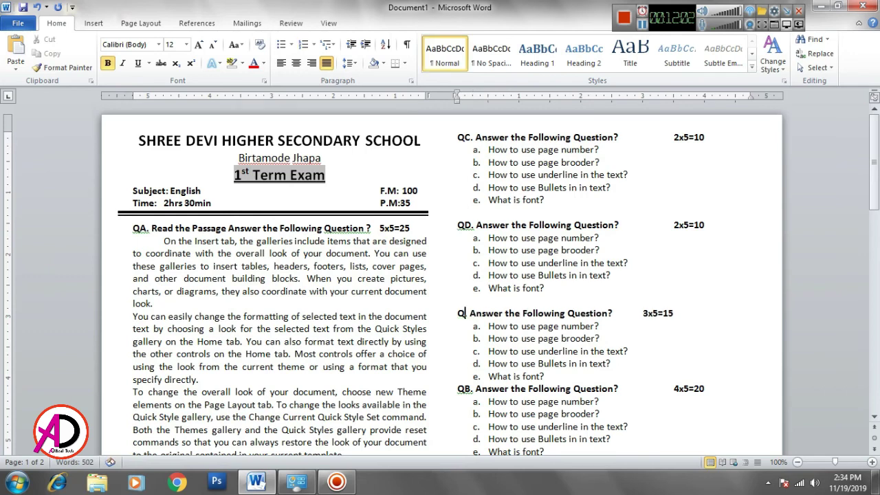
{"action": "type", "text": "E."}
{"action": "left_click", "coordinate": [472, 388]}
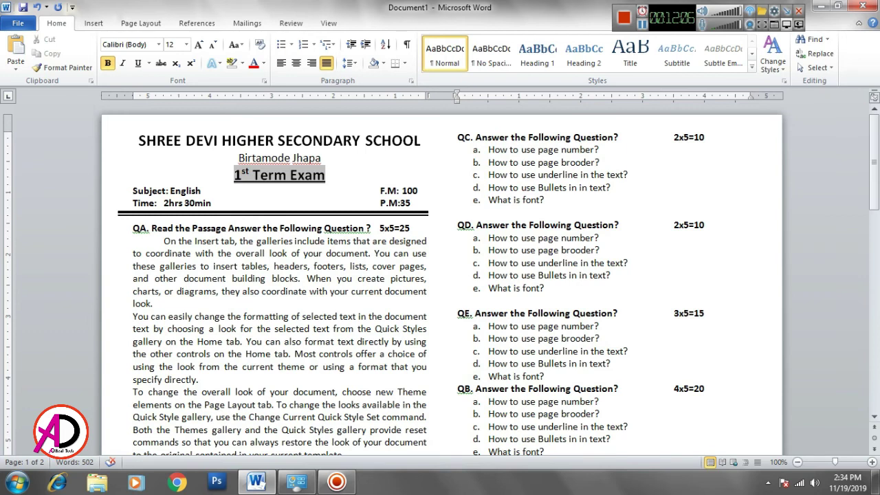
{"action": "type", "text": "F"}
{"action": "key", "text": "BackSpace"}
{"action": "key", "text": "BackSpace"}
{"action": "type", "text": "F"}
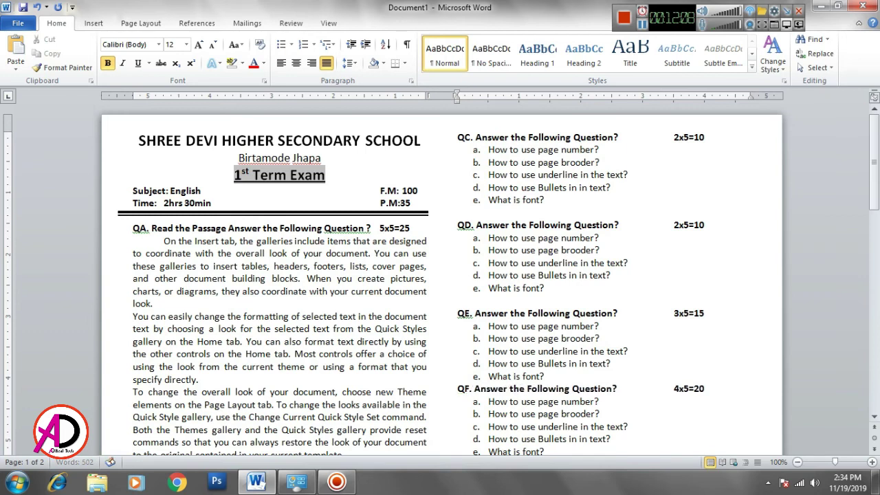
{"action": "key", "text": "Down"}
{"action": "key", "text": "Down"}
{"action": "key", "text": "Down"}
{"action": "key", "text": "Down"}
{"action": "key", "text": "Down"}
{"action": "key", "text": "Down"}
{"action": "key", "text": "Down"}
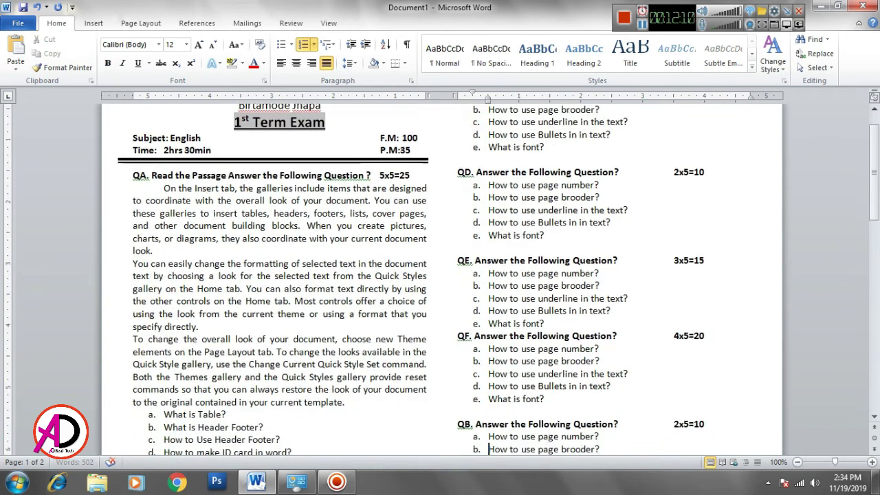
{"action": "left_click", "coordinate": [471, 424]}
{"action": "key", "text": "BackSpace"}
{"action": "type", "text": "G"}
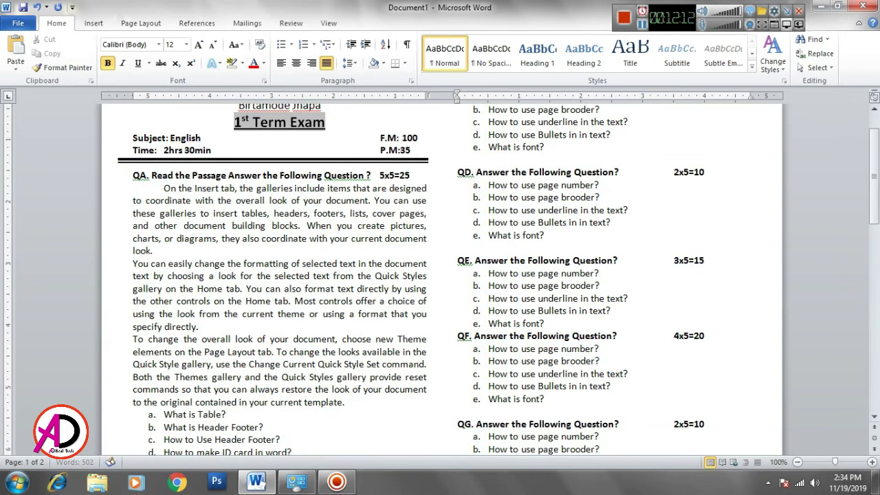
{"action": "key", "text": "Down"}
{"action": "key", "text": "Down"}
{"action": "key", "text": "Down"}
{"action": "key", "text": "Down"}
{"action": "key", "text": "Down"}
{"action": "key", "text": "Down"}
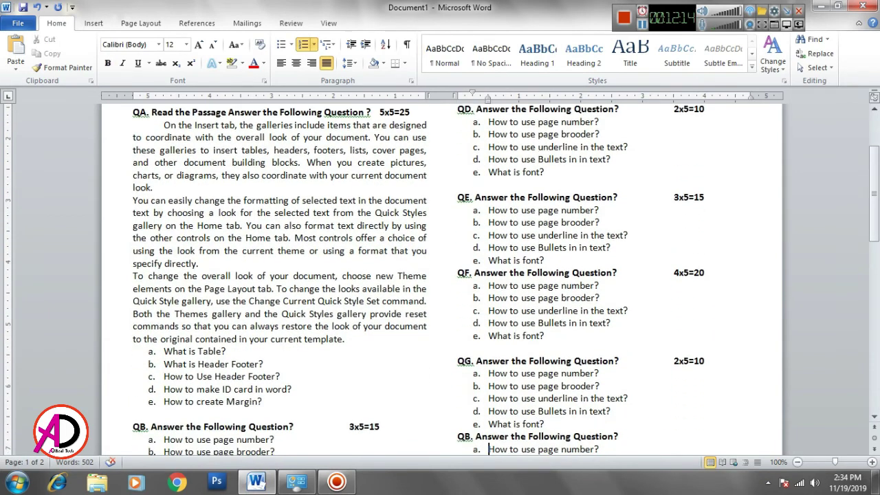
{"action": "key", "text": "Right"}
{"action": "key", "text": "Right"}
{"action": "key", "text": "BackSpace"}
{"action": "type", "text": "H"}
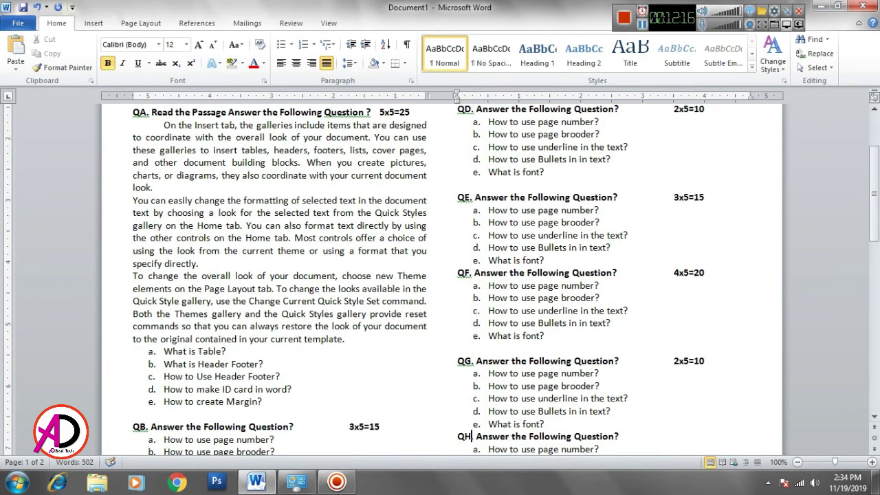
Retype the question mark ending QH's item d and set the zoom to 80%.
{"action": "key", "text": "Down"}
{"action": "key", "text": "Down"}
{"action": "key", "text": "Down"}
{"action": "key", "text": "Down"}
{"action": "key", "text": "Down"}
{"action": "key", "text": "Down"}
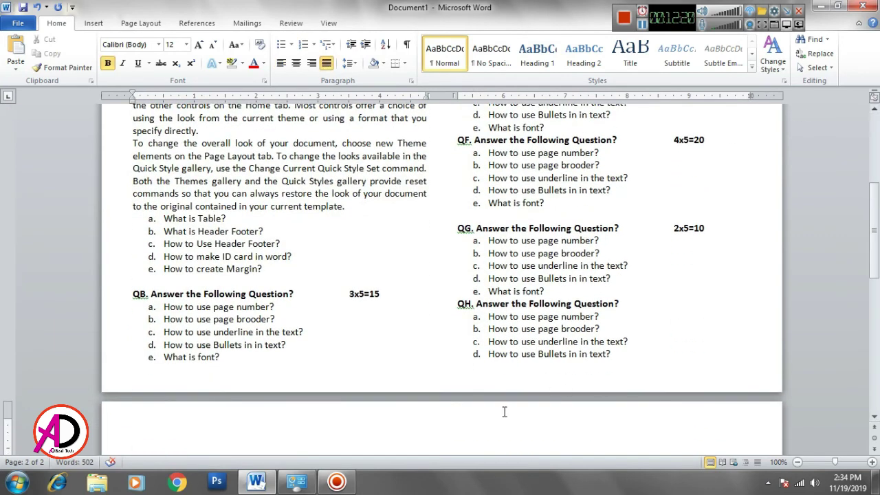
{"action": "key", "text": "Left"}
{"action": "key", "text": "BackSpace"}
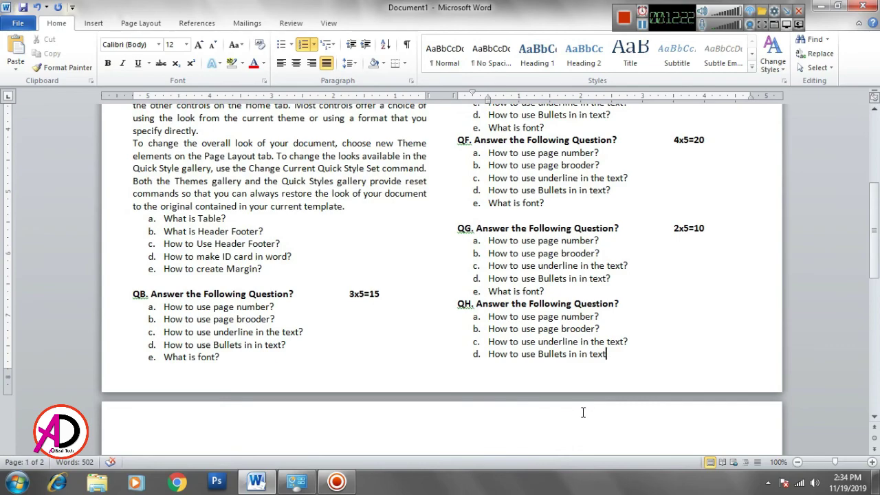
{"action": "type", "text": "?"}
{"action": "left_click", "coordinate": [797, 462]}
{"action": "left_click", "coordinate": [797, 463]}
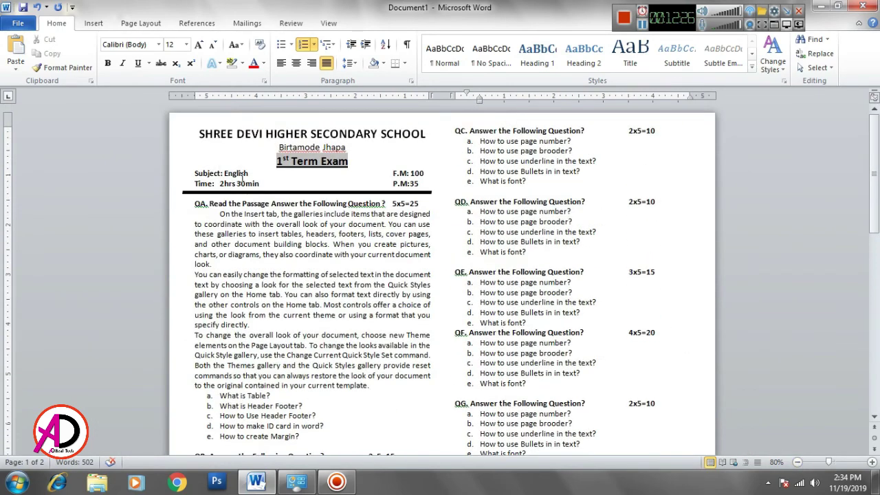
Delete the blank second page and zoom back in to 90%.
{"action": "left_click", "coordinate": [797, 462]}
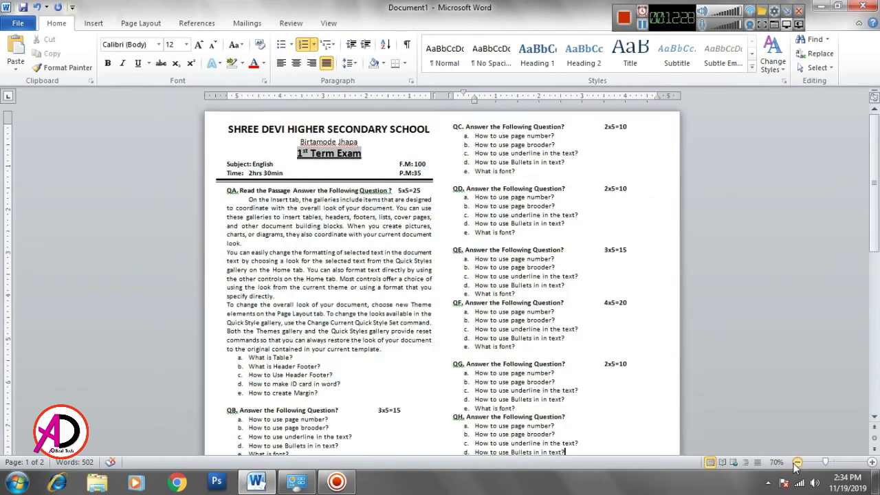
{"action": "left_click", "coordinate": [797, 462]}
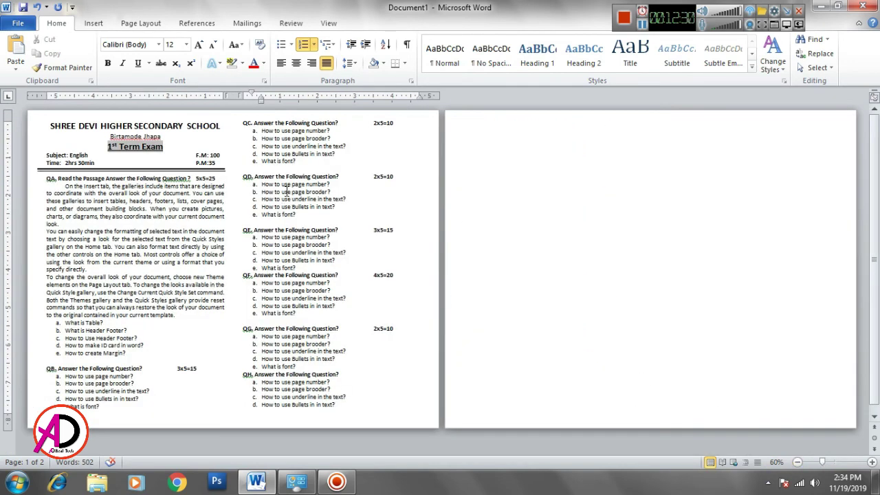
{"action": "left_click", "coordinate": [553, 227]}
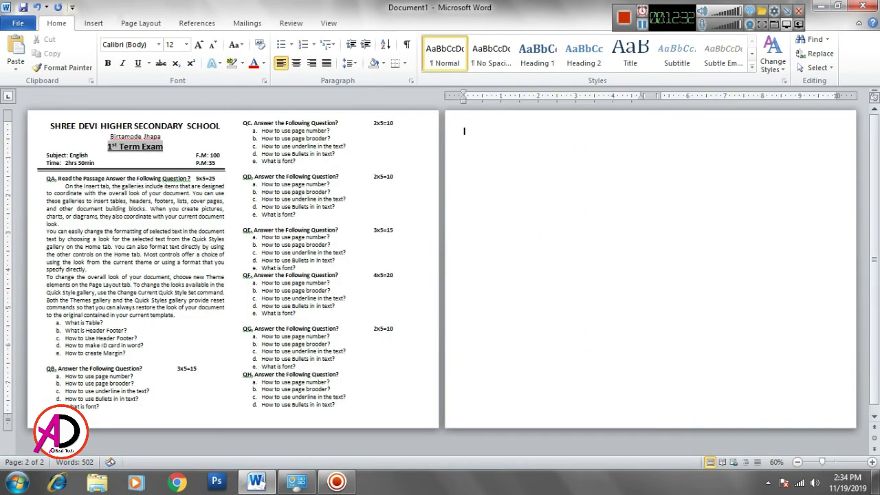
{"action": "key", "text": "BackSpace"}
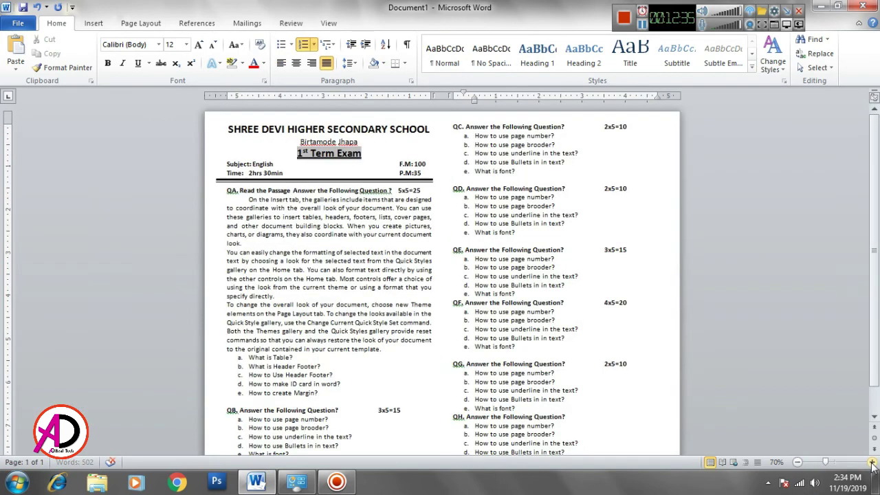
{"action": "left_click", "coordinate": [872, 462]}
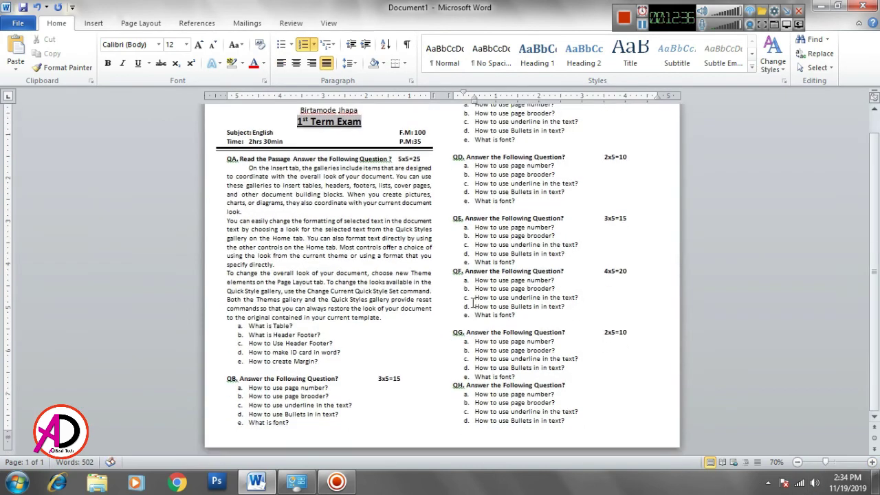
{"action": "left_click", "coordinate": [872, 462]}
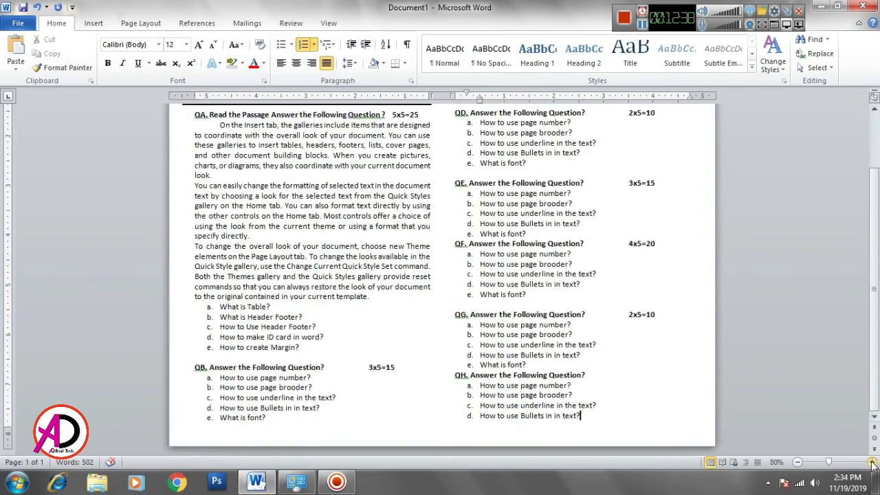
{"action": "left_click", "coordinate": [871, 461]}
Keep QA's 5x5=25 marks on the heading line, aligned with the other marks.
{"action": "scroll", "coordinate": [491, 315], "scroll_direction": "up", "scroll_amount": 4}
{"action": "scroll", "coordinate": [500, 214], "scroll_direction": "down", "scroll_amount": 4}
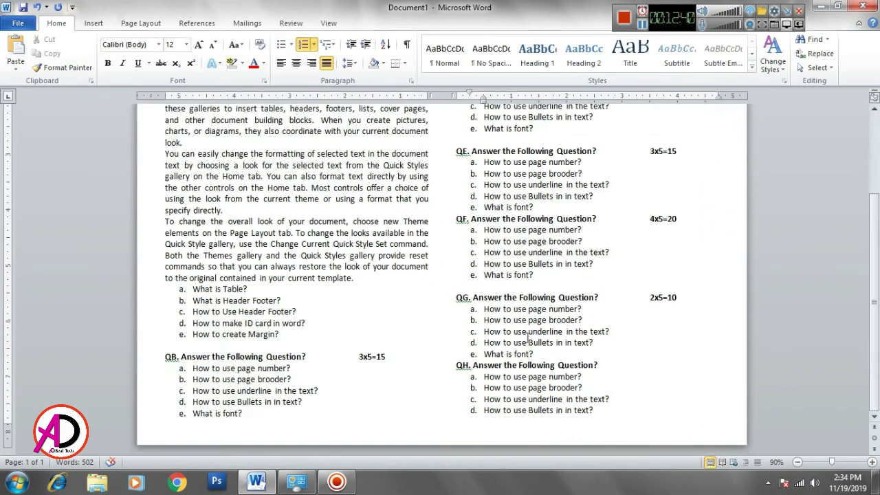
{"action": "scroll", "coordinate": [500, 214], "scroll_direction": "up", "scroll_amount": 4}
{"action": "scroll", "coordinate": [483, 346], "scroll_direction": "up", "scroll_amount": 1}
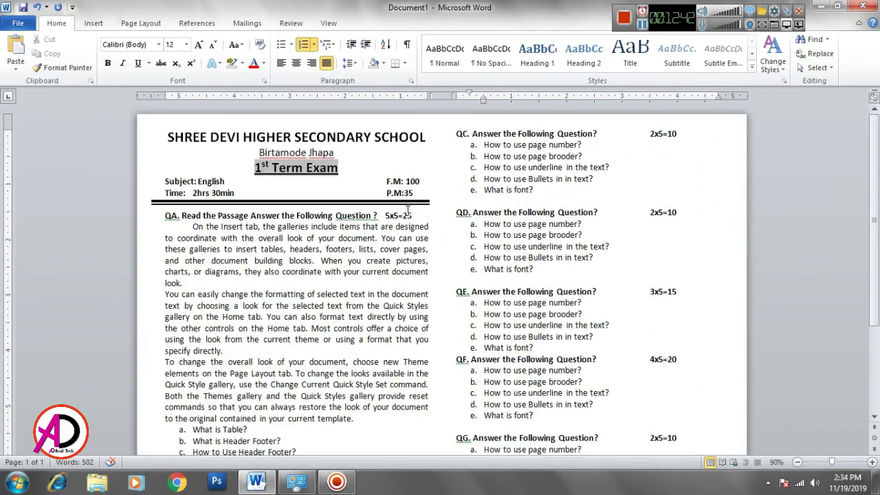
{"action": "left_click", "coordinate": [384, 216]}
{"action": "key", "text": "Return"}
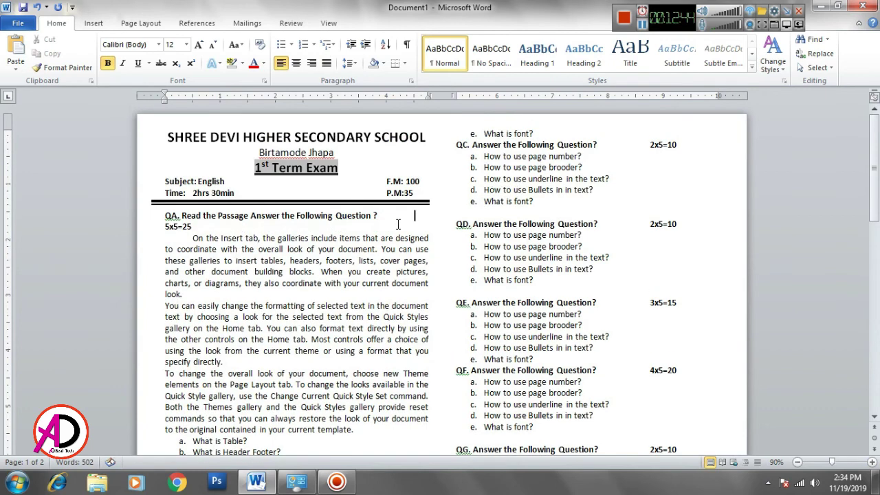
{"action": "key", "text": "Delete"}
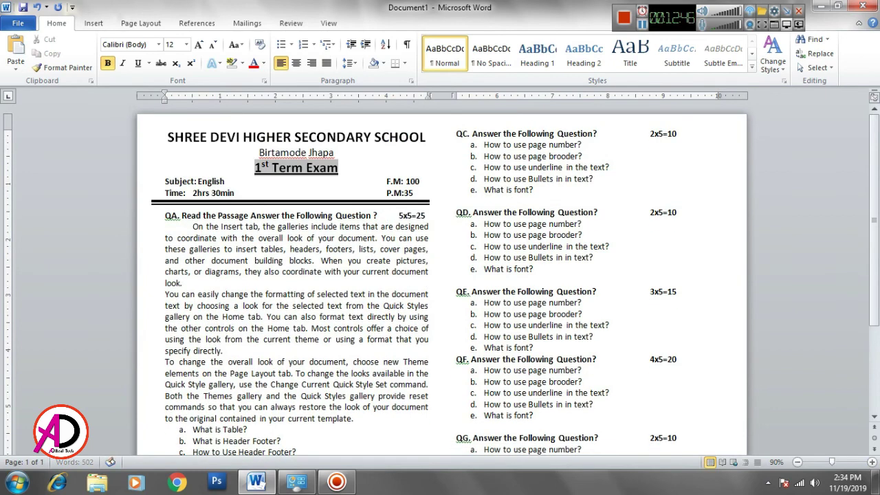
{"action": "key", "text": "Return"}
{"action": "key", "text": "BackSpace"}
{"action": "key", "text": "Return"}
{"action": "key", "text": "BackSpace"}
Turn on Line between in More Columns so a vertical divider separates both columns.
{"action": "left_click", "coordinate": [132, 24]}
{"action": "left_click", "coordinate": [195, 59]}
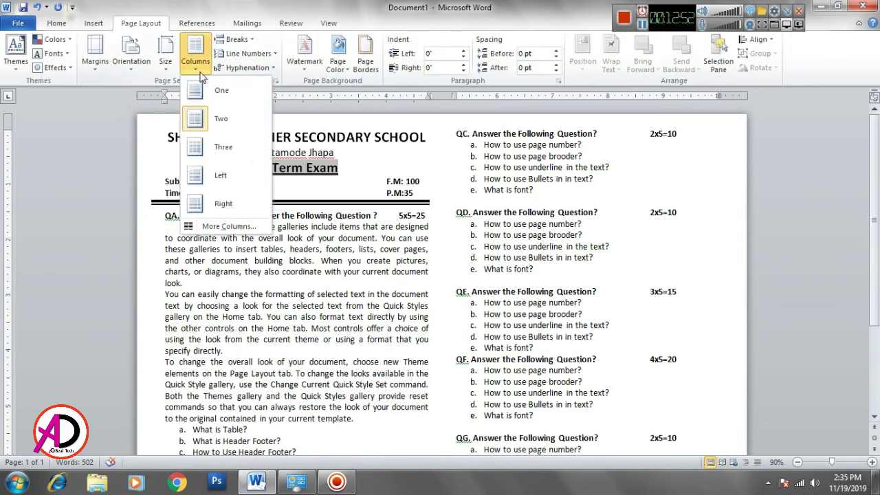
{"action": "left_click", "coordinate": [237, 231]}
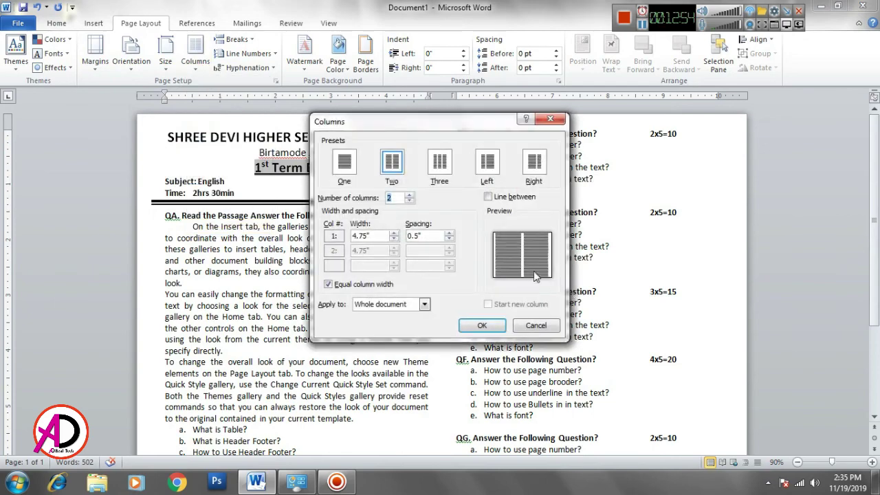
{"action": "left_click", "coordinate": [489, 197]}
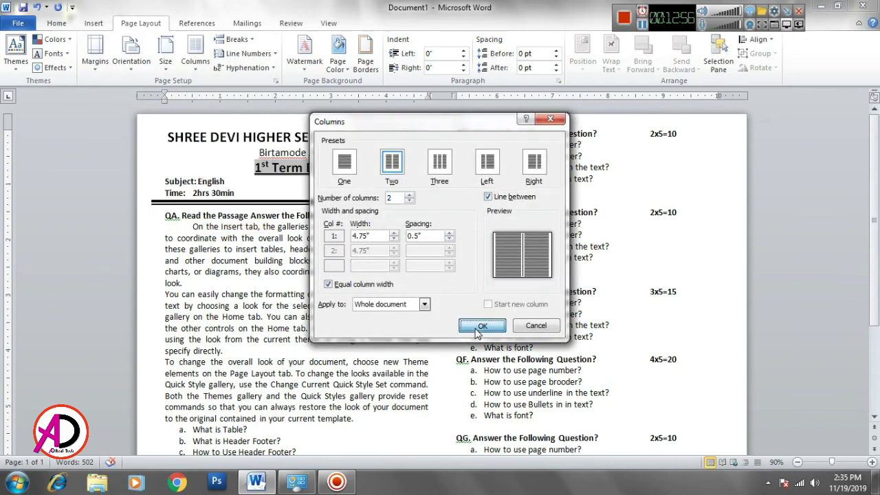
{"action": "left_click", "coordinate": [482, 326]}
{"action": "scroll", "coordinate": [603, 329], "scroll_direction": "down", "scroll_amount": 4}
{"action": "scroll", "coordinate": [602, 329], "scroll_direction": "up", "scroll_amount": 4}
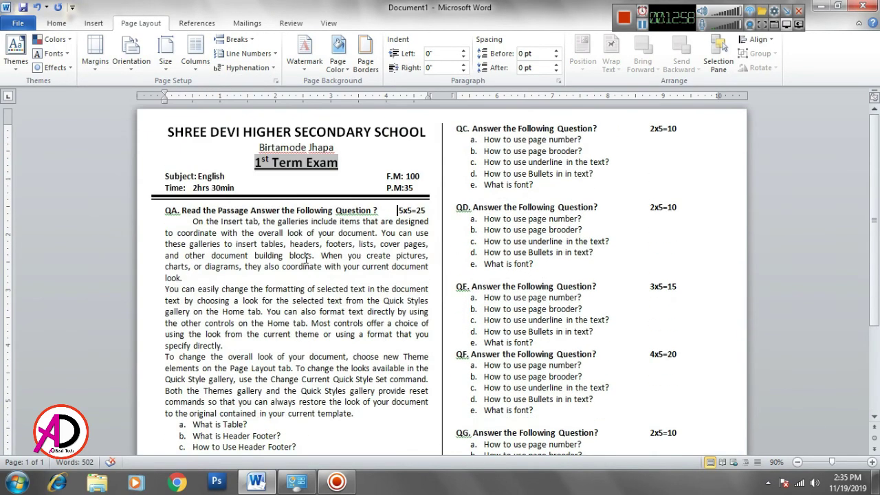
{"action": "scroll", "coordinate": [602, 329], "scroll_direction": "down", "scroll_amount": 1}
{"action": "scroll", "coordinate": [602, 329], "scroll_direction": "up", "scroll_amount": 1}
{"action": "scroll", "coordinate": [440, 309], "scroll_direction": "down", "scroll_amount": 4}
{"action": "scroll", "coordinate": [276, 300], "scroll_direction": "up", "scroll_amount": 2}
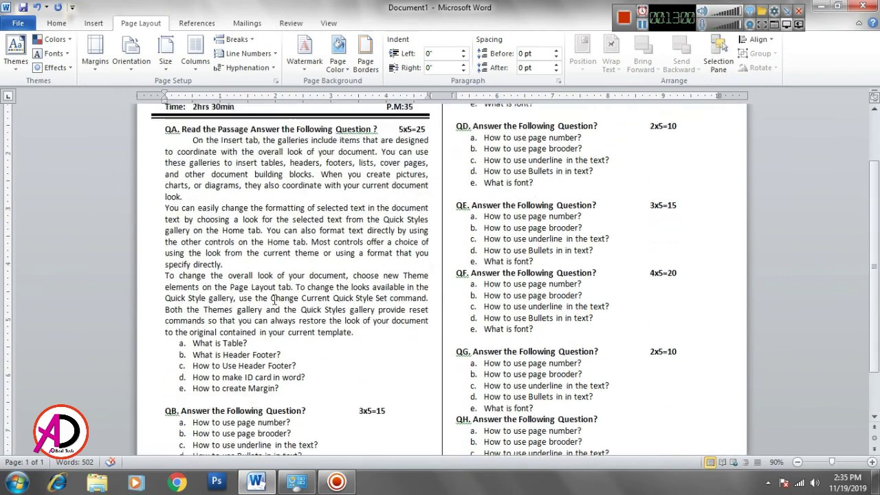
{"action": "scroll", "coordinate": [276, 300], "scroll_direction": "up", "scroll_amount": 1}
{"action": "scroll", "coordinate": [276, 300], "scroll_direction": "down", "scroll_amount": 3}
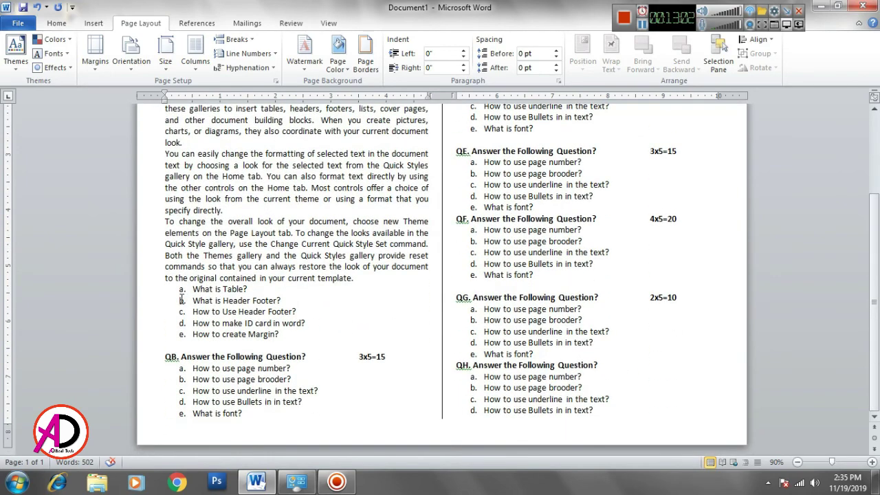
Bold QA's sub-questions a–e, from 'What is Table?' through 'How to create Margin?'.
{"action": "left_click_drag", "start_coordinate": [191, 289], "coordinate": [279, 340]}
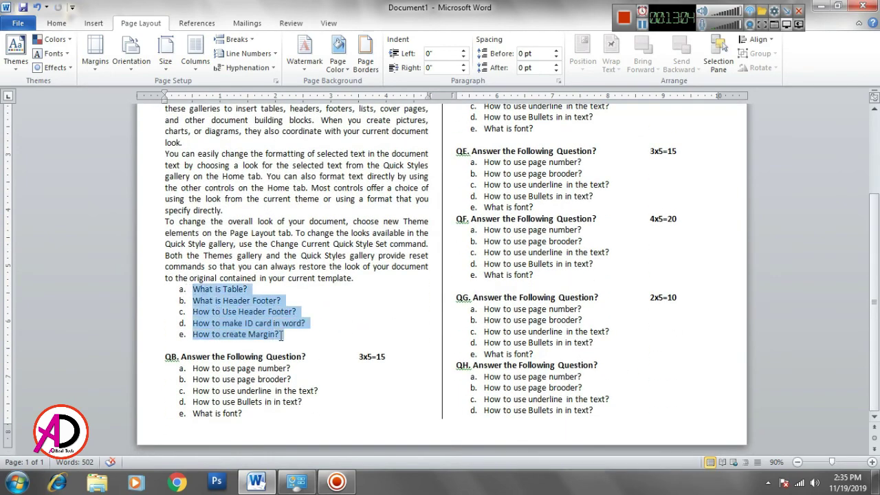
{"action": "key", "text": "ctrl+b"}
{"action": "left_click", "coordinate": [372, 323]}
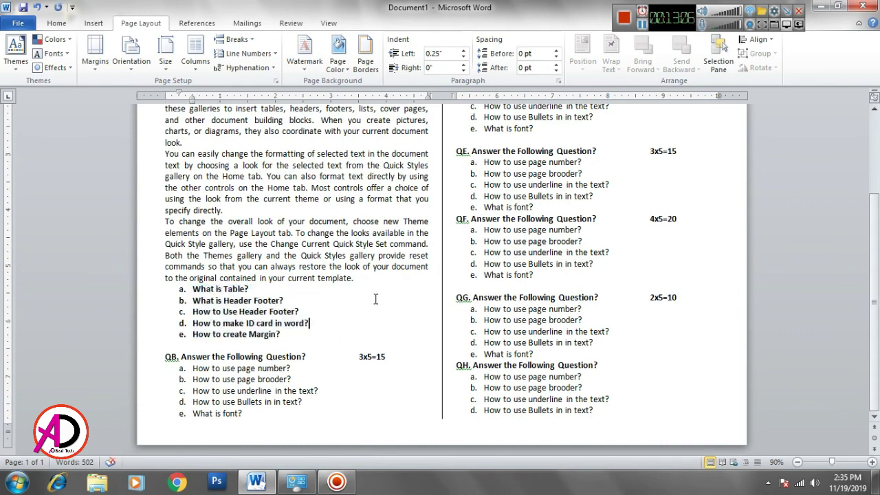
{"action": "scroll", "coordinate": [373, 298], "scroll_direction": "up", "scroll_amount": 5}
{"action": "scroll", "coordinate": [338, 328], "scroll_direction": "down", "scroll_amount": 7}
{"action": "scroll", "coordinate": [298, 282], "scroll_direction": "up", "scroll_amount": 7}
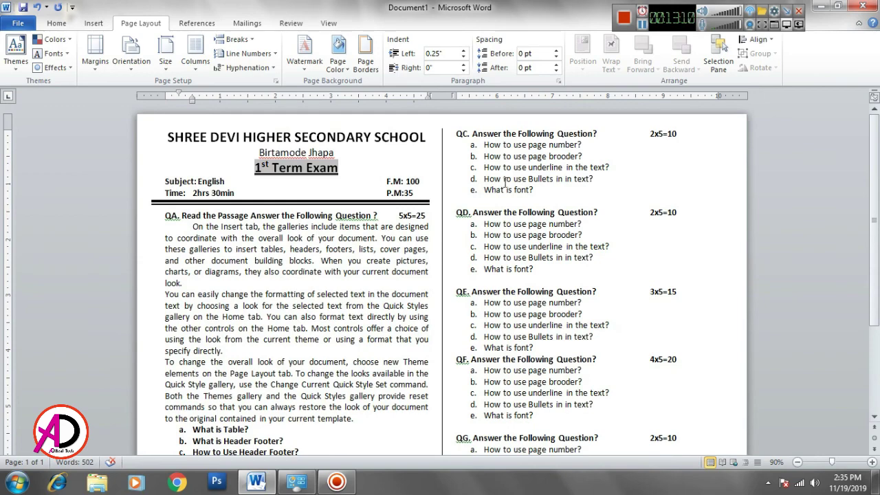
{"action": "scroll", "coordinate": [595, 252], "scroll_direction": "down", "scroll_amount": 1}
{"action": "scroll", "coordinate": [595, 253], "scroll_direction": "down", "scroll_amount": 4}
{"action": "scroll", "coordinate": [490, 330], "scroll_direction": "up", "scroll_amount": 5}
{"action": "scroll", "coordinate": [453, 326], "scroll_direction": "down", "scroll_amount": 4}
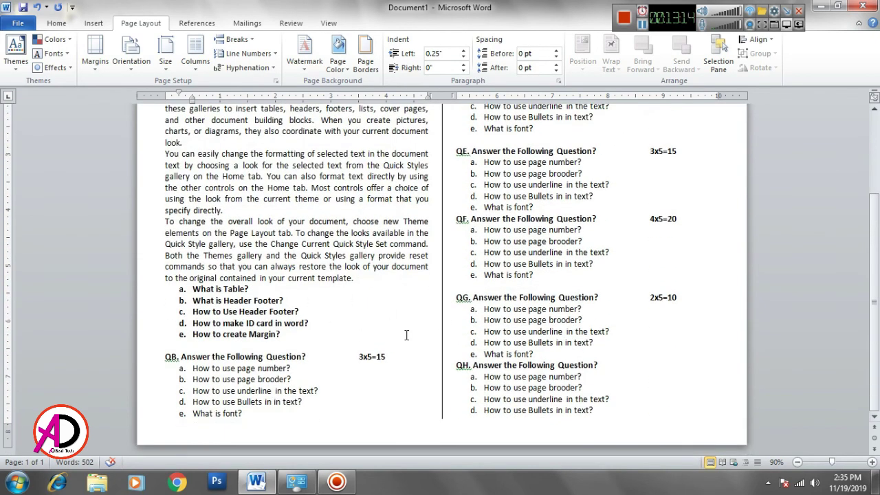
{"action": "scroll", "coordinate": [407, 334], "scroll_direction": "up", "scroll_amount": 4}
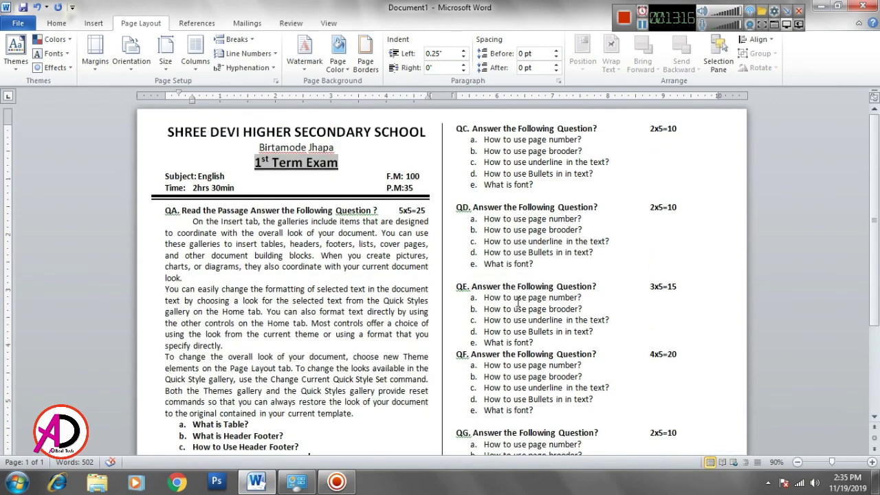